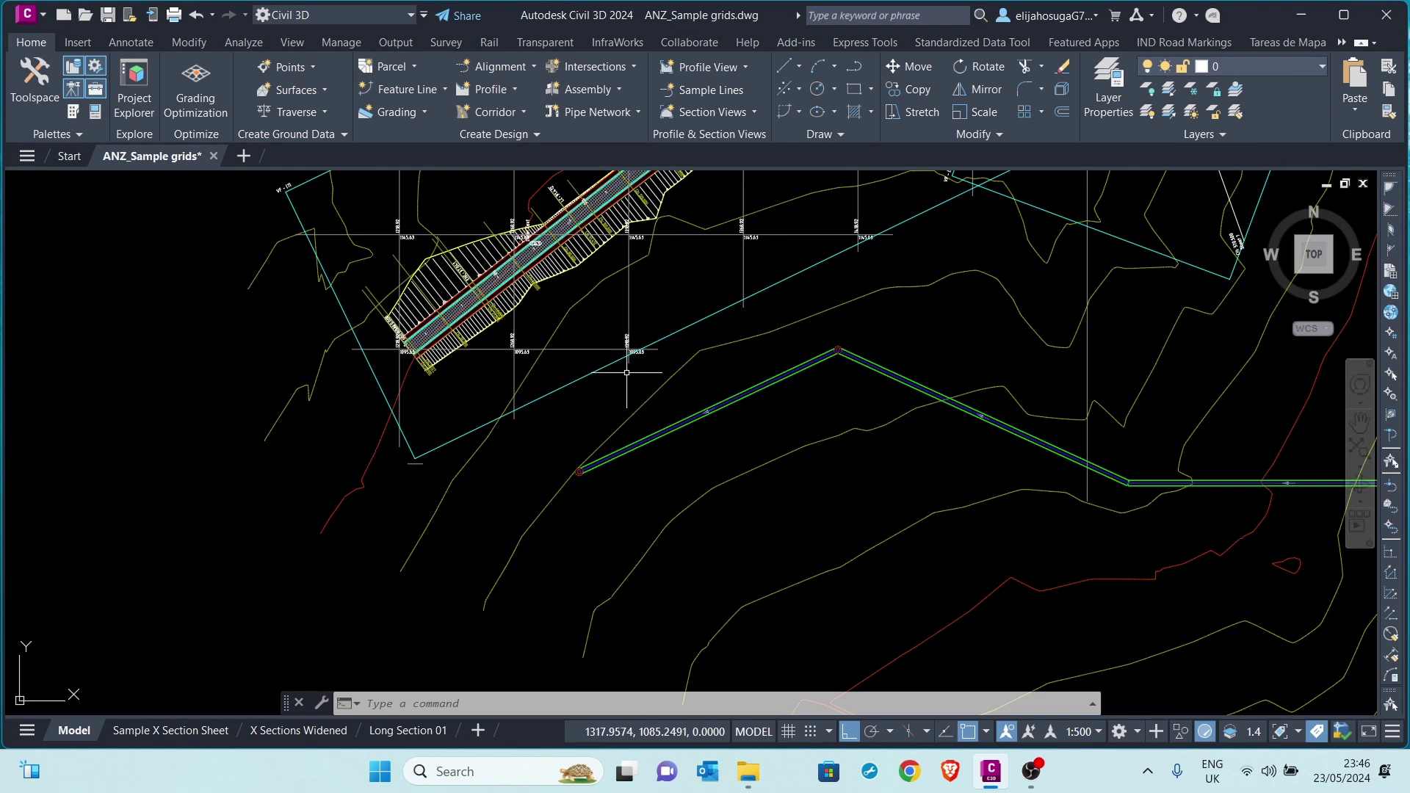
- Examine the road corridor, its grid and contours, and the pipe run to the southeast
{"action": "scroll", "coordinate": [529, 401], "scroll_direction": "down", "scroll_amount": 2}
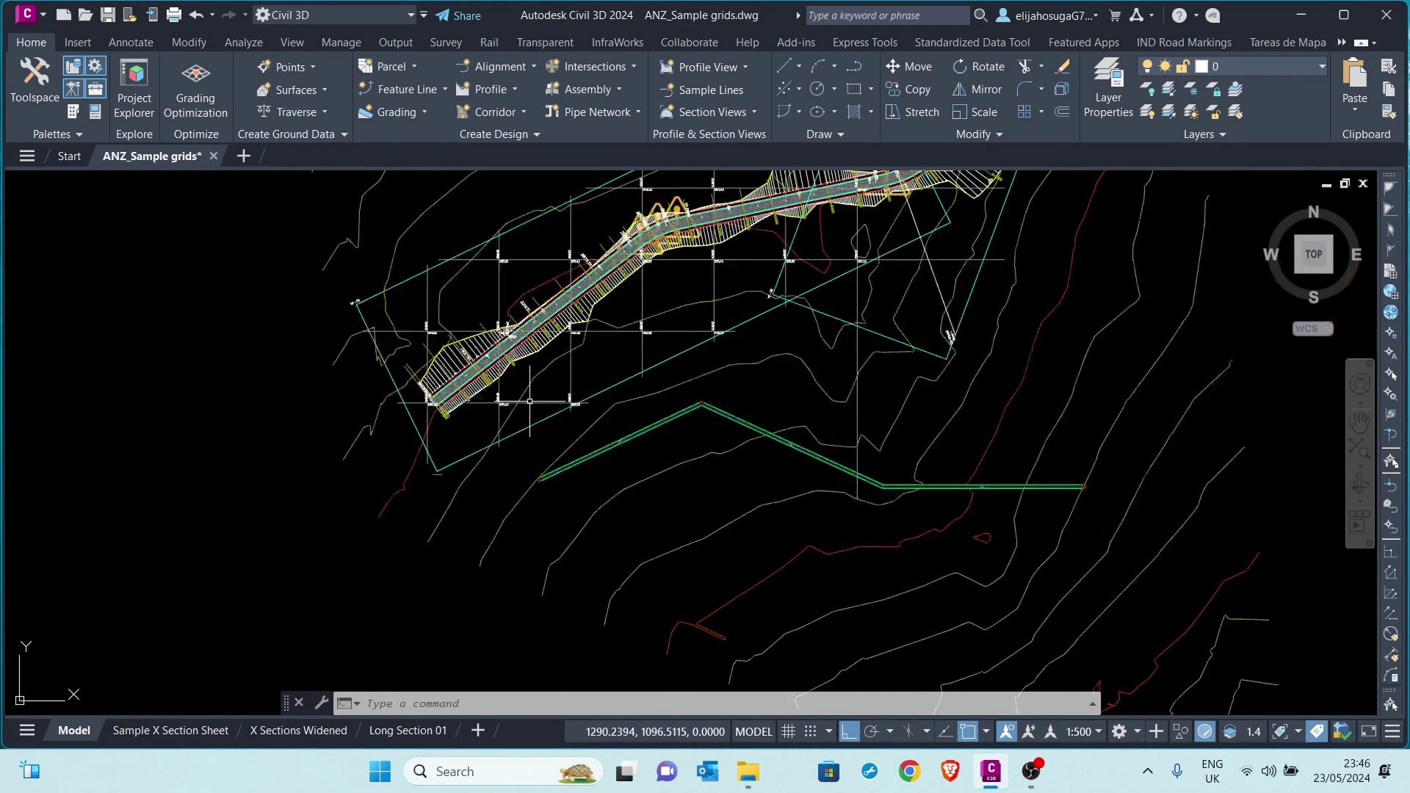
{"action": "scroll", "coordinate": [530, 401], "scroll_direction": "down", "scroll_amount": 2}
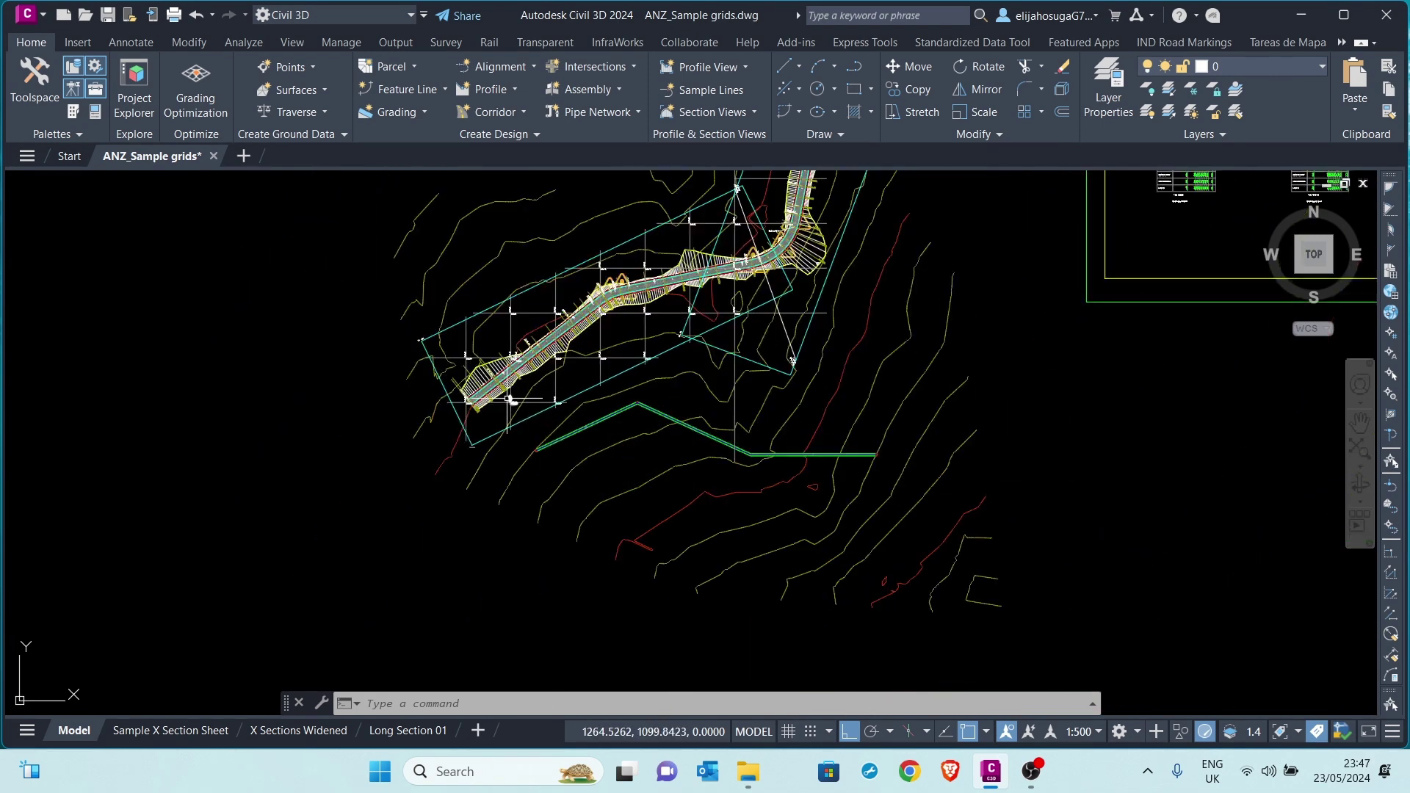
{"action": "scroll", "coordinate": [508, 400], "scroll_direction": "up", "scroll_amount": 4}
{"action": "middle_click_drag", "start_coordinate": [681, 315], "coordinate": [579, 429]}
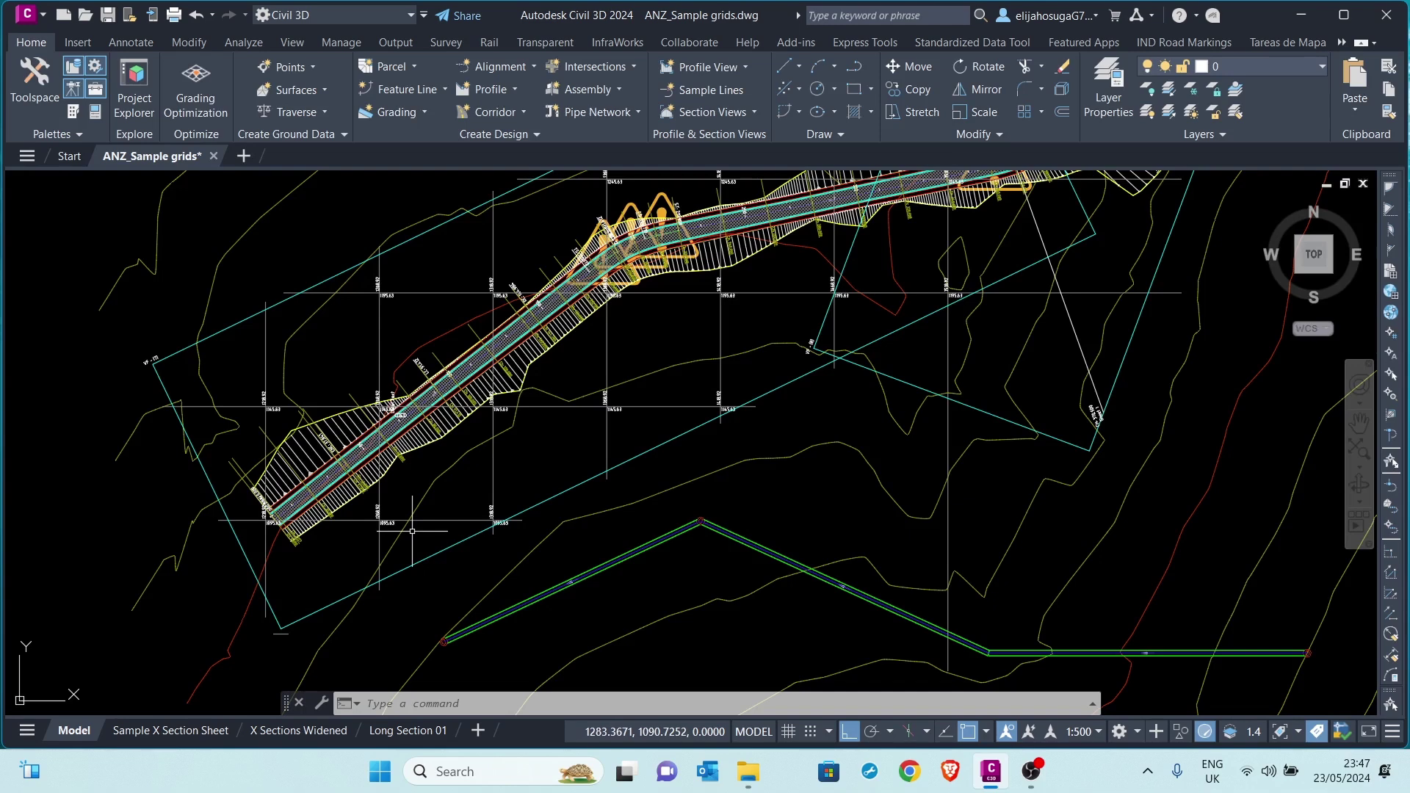
{"action": "middle_click_drag", "start_coordinate": [408, 528], "coordinate": [410, 442]}
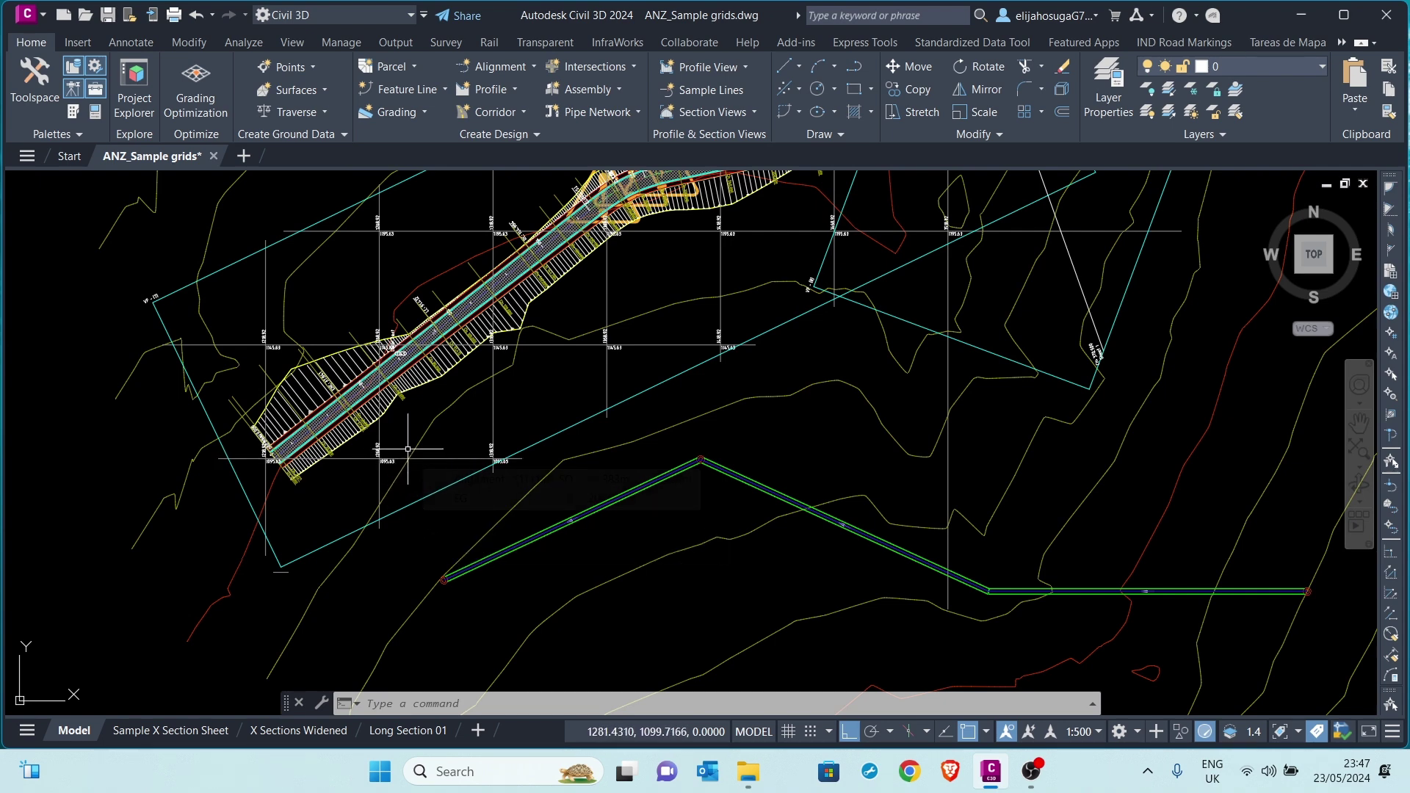
{"action": "middle_click_drag", "start_coordinate": [481, 430], "coordinate": [475, 462]}
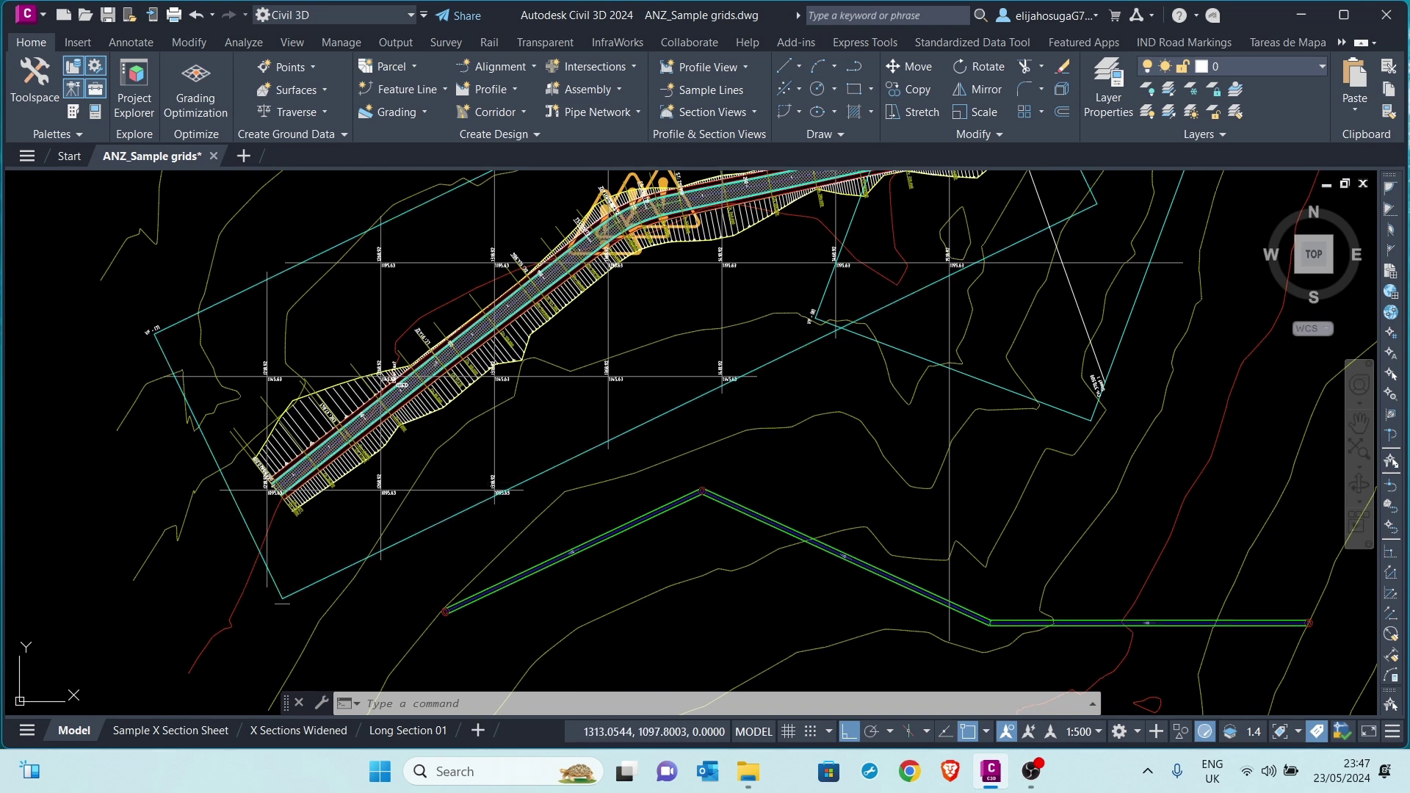
{"action": "middle_click_drag", "start_coordinate": [480, 486], "coordinate": [435, 487]}
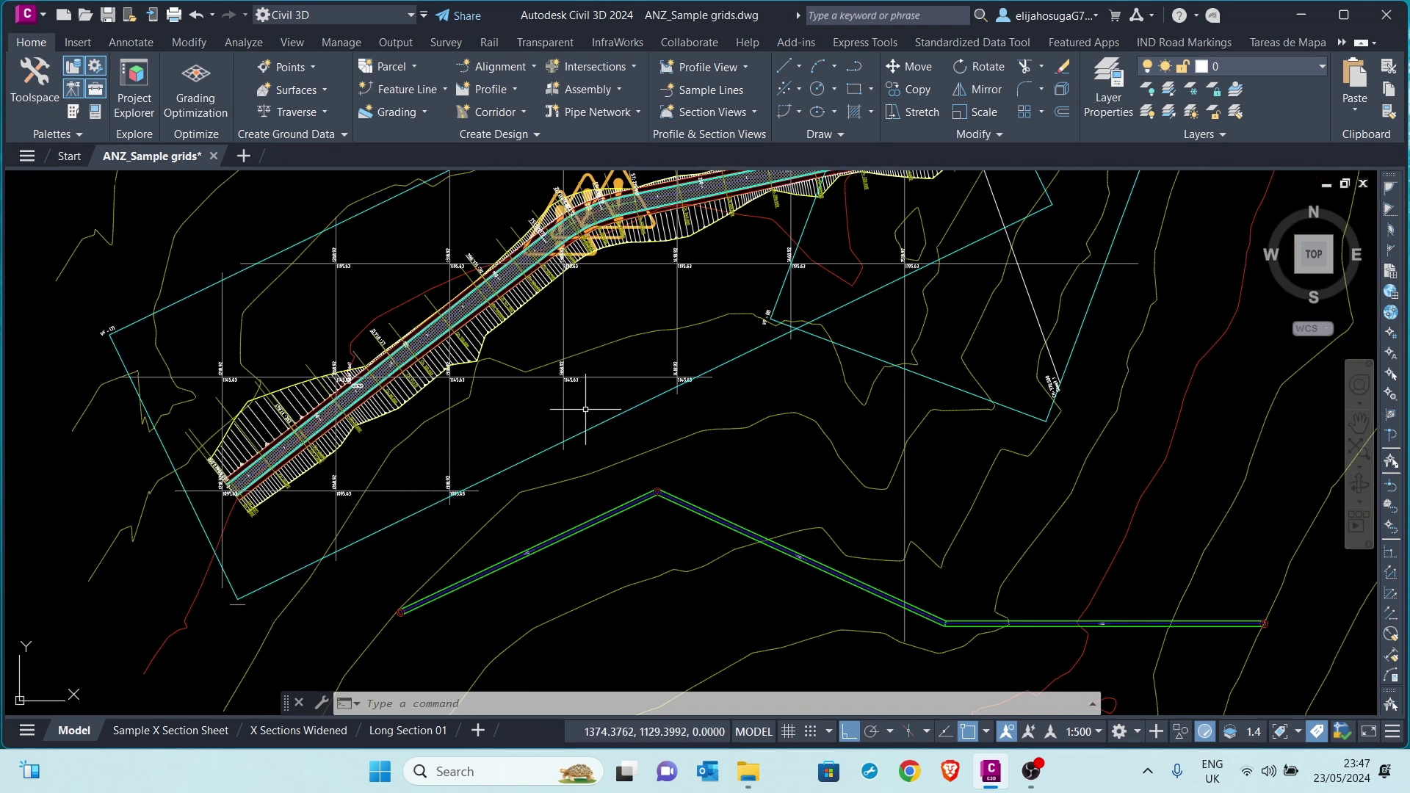
{"action": "middle_click_drag", "start_coordinate": [959, 230], "coordinate": [916, 337]}
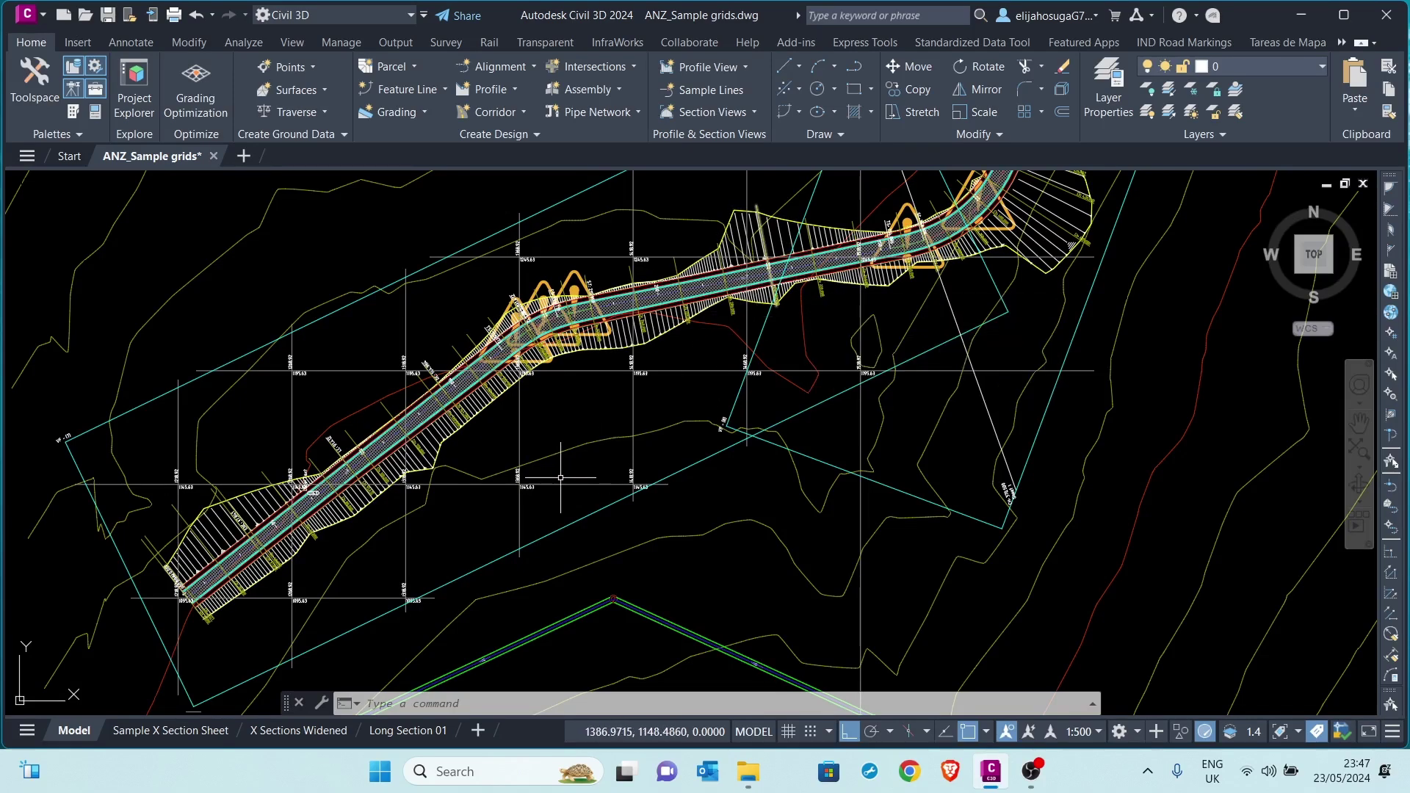
{"action": "middle_click_drag", "start_coordinate": [566, 529], "coordinate": [554, 488]}
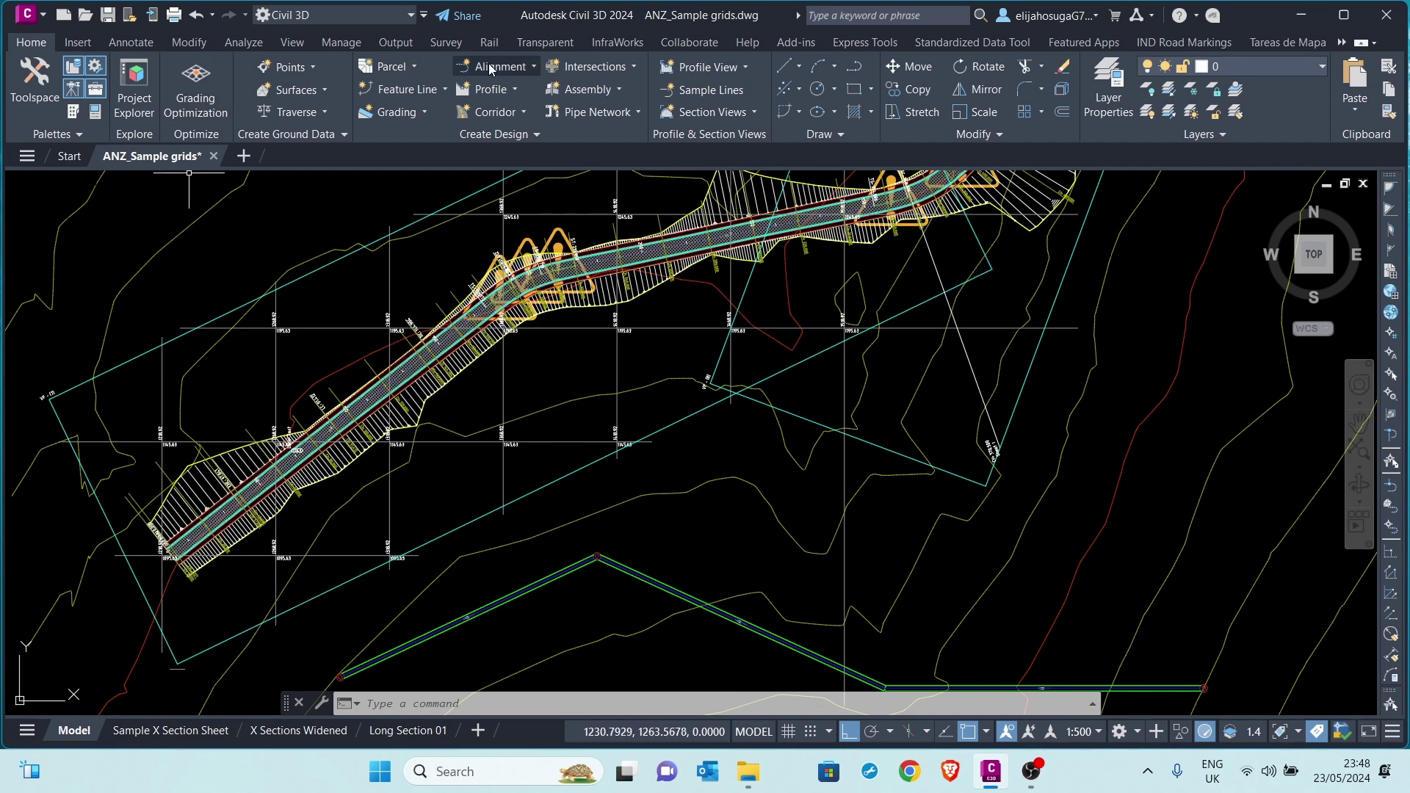
- Create a centerline alignment by layout with no site, the ANZ_Design style and the ANZ_Highway label set
{"action": "left_click", "coordinate": [512, 67]}
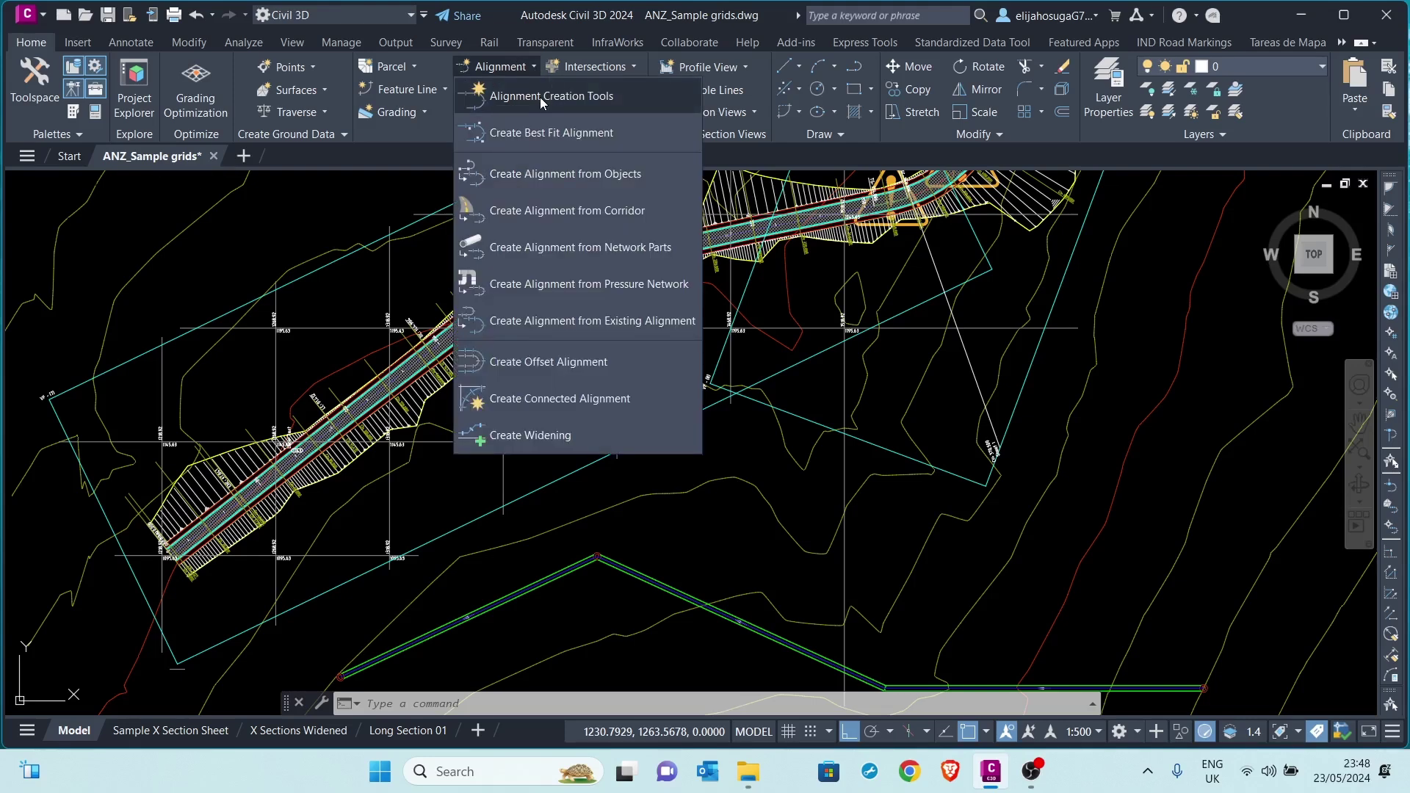
{"action": "left_click", "coordinate": [540, 97]}
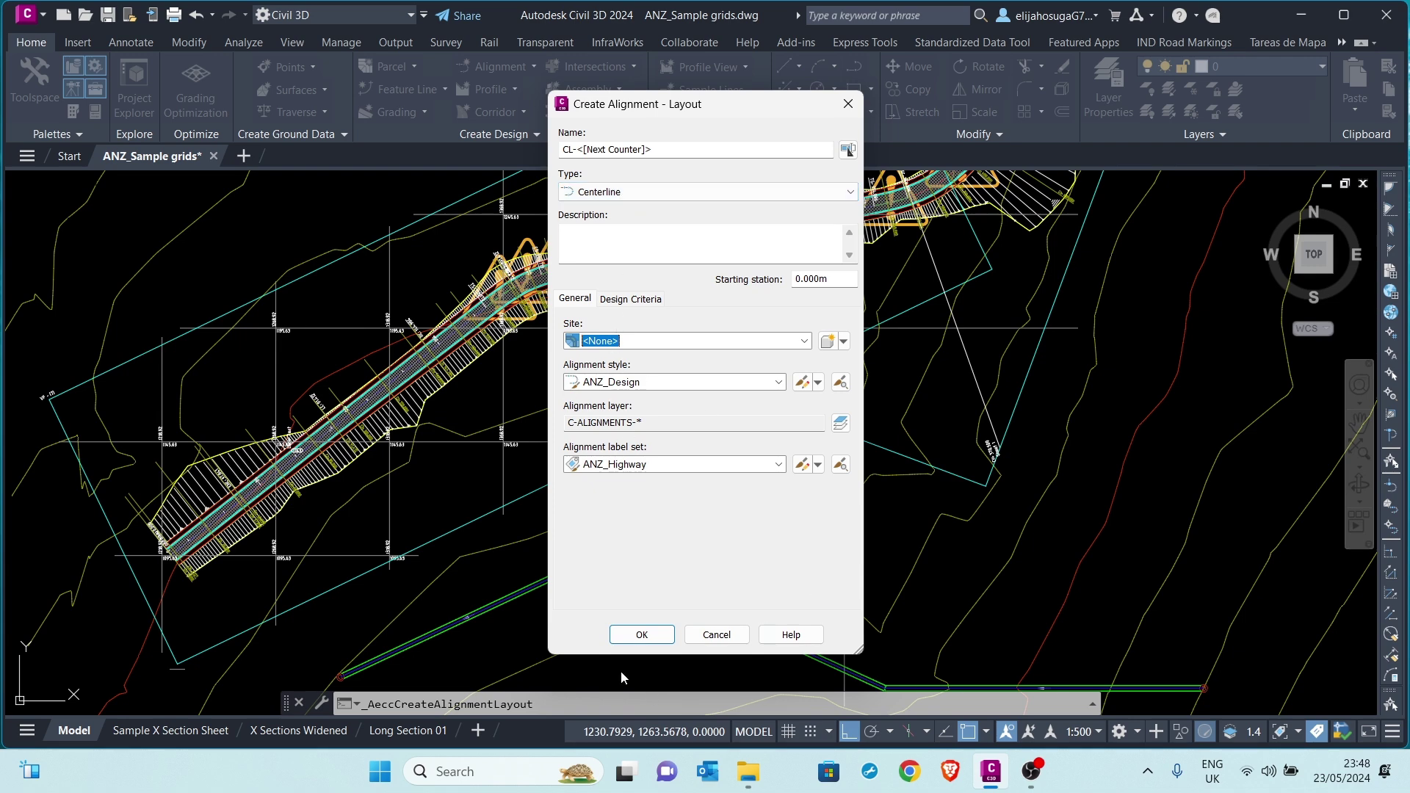
{"action": "left_click", "coordinate": [642, 634]}
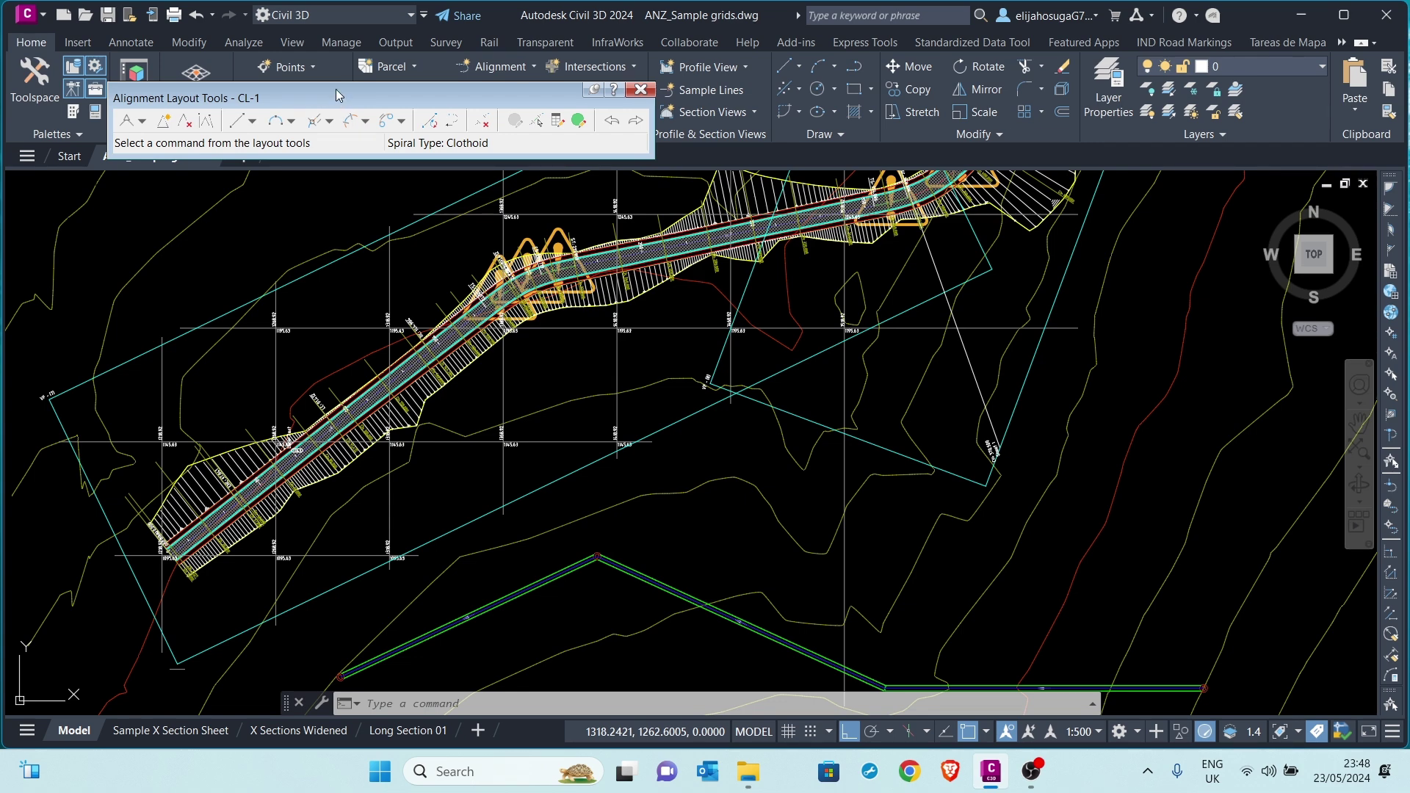
{"action": "left_click_drag", "start_coordinate": [336, 94], "coordinate": [334, 70]}
- Start a Tangent-Tangent (With Curves) alignment just southeast of the corridor's southwest end, and turn off ortho and object snap
{"action": "left_click", "coordinate": [165, 98]}
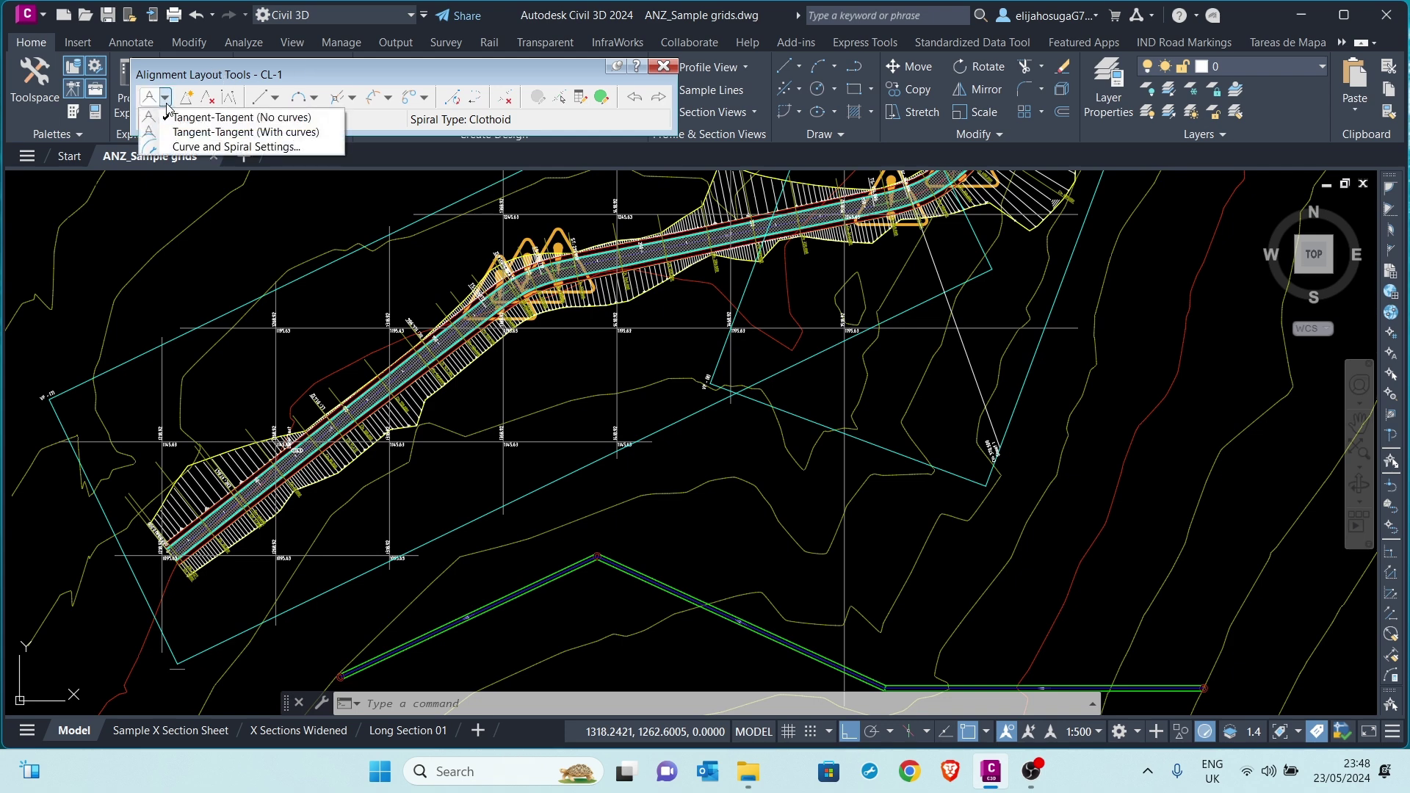
{"action": "left_click", "coordinate": [193, 131]}
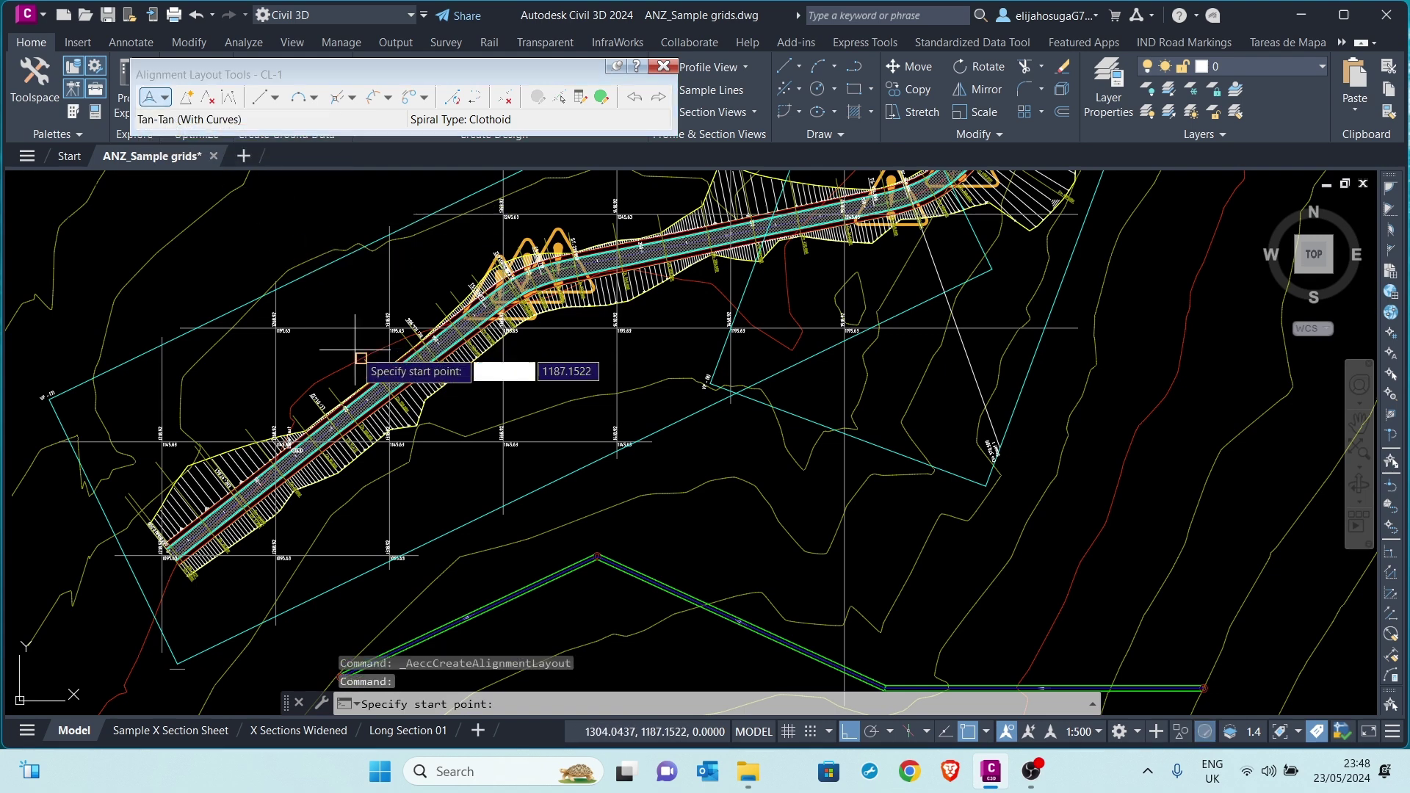
{"action": "scroll", "coordinate": [346, 503], "scroll_direction": "up", "scroll_amount": 3}
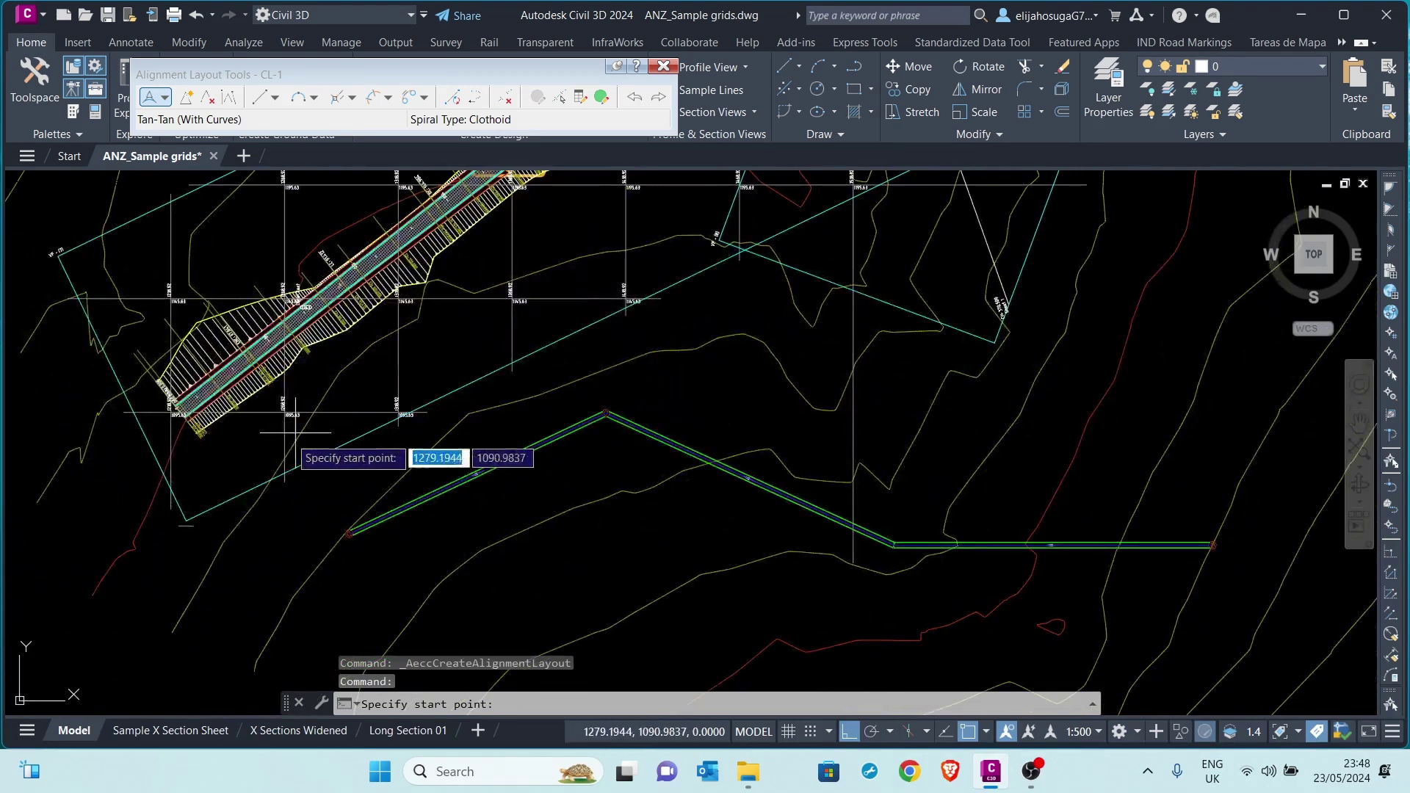
{"action": "scroll", "coordinate": [253, 470], "scroll_direction": "up", "scroll_amount": 3}
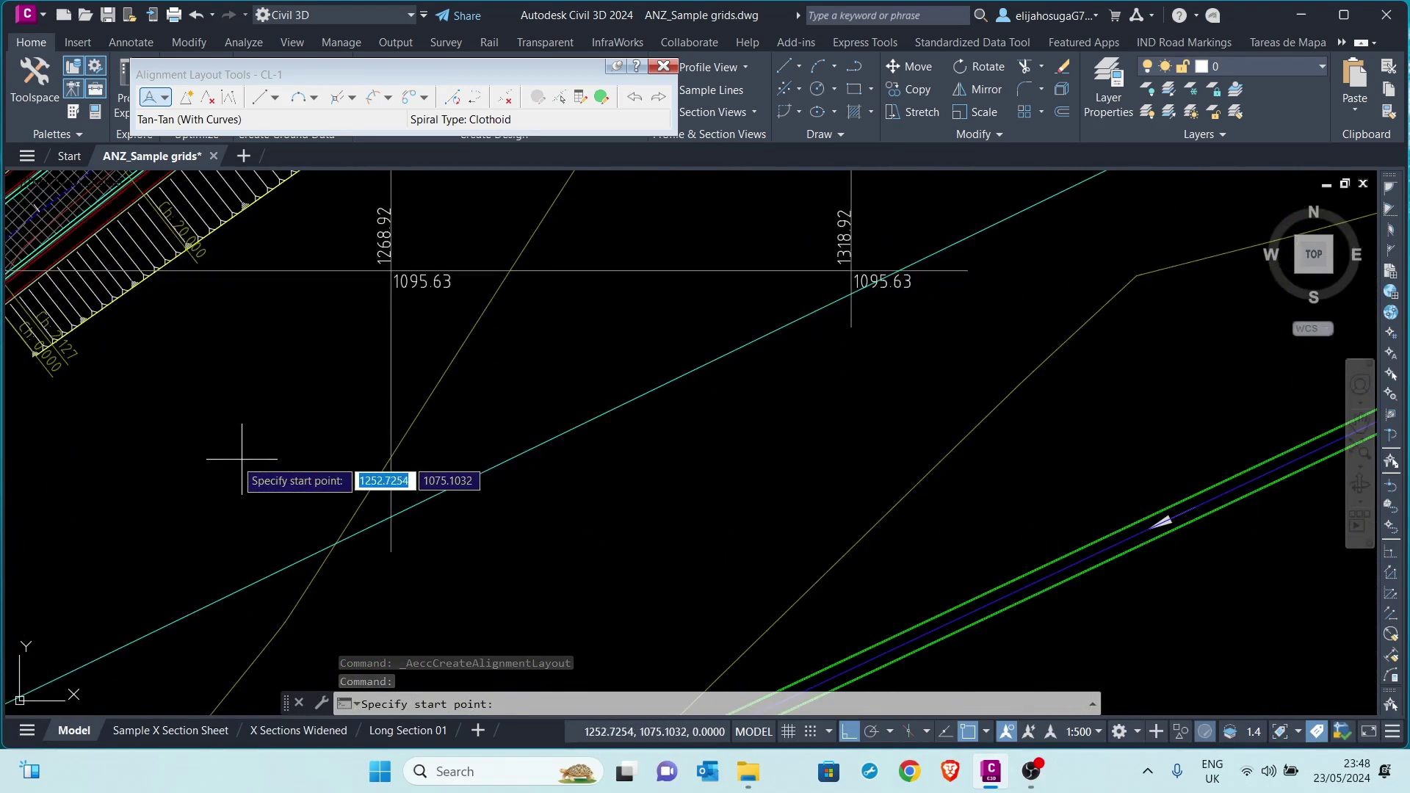
{"action": "left_click", "coordinate": [205, 503]}
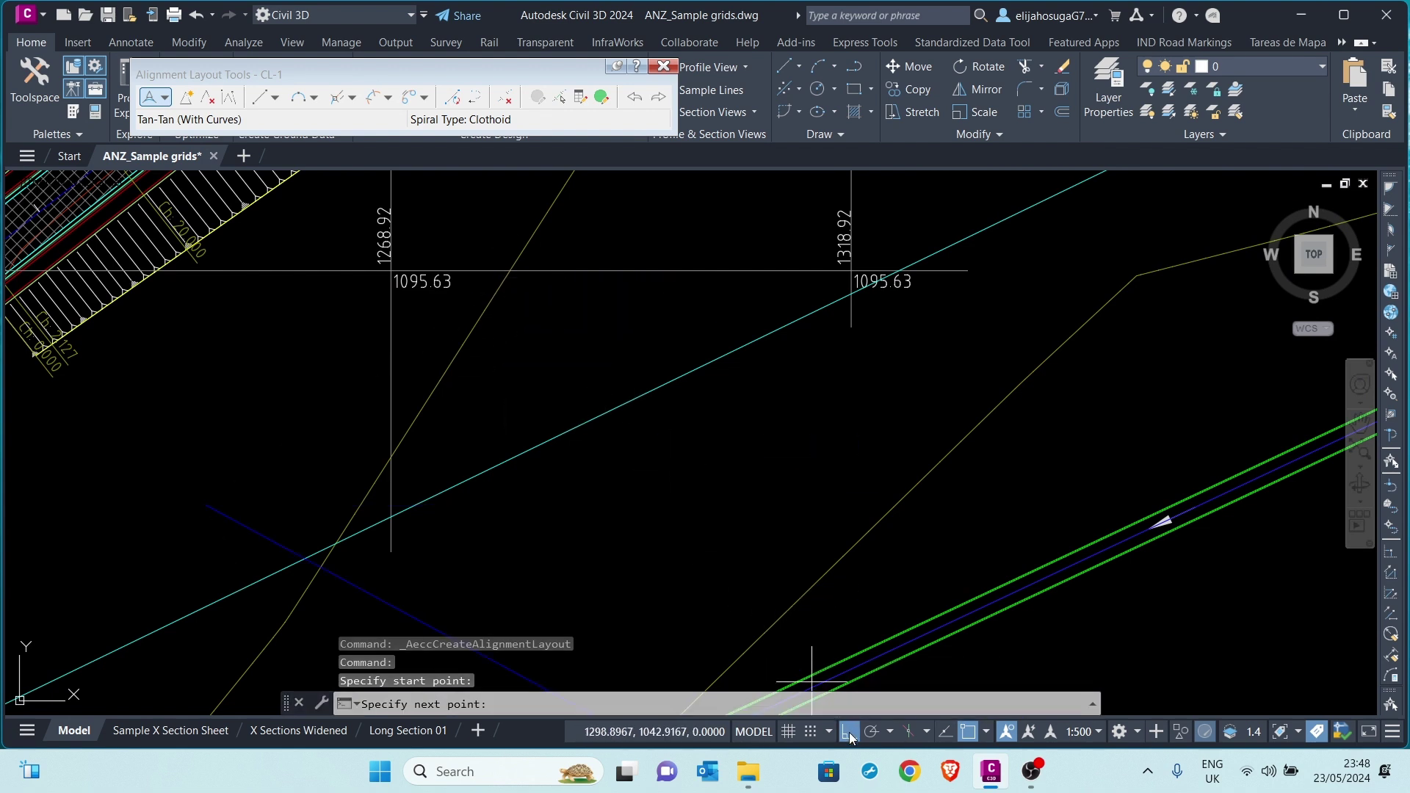
{"action": "left_click", "coordinate": [969, 731]}
{"action": "scroll", "coordinate": [526, 466], "scroll_direction": "down", "scroll_amount": 5}
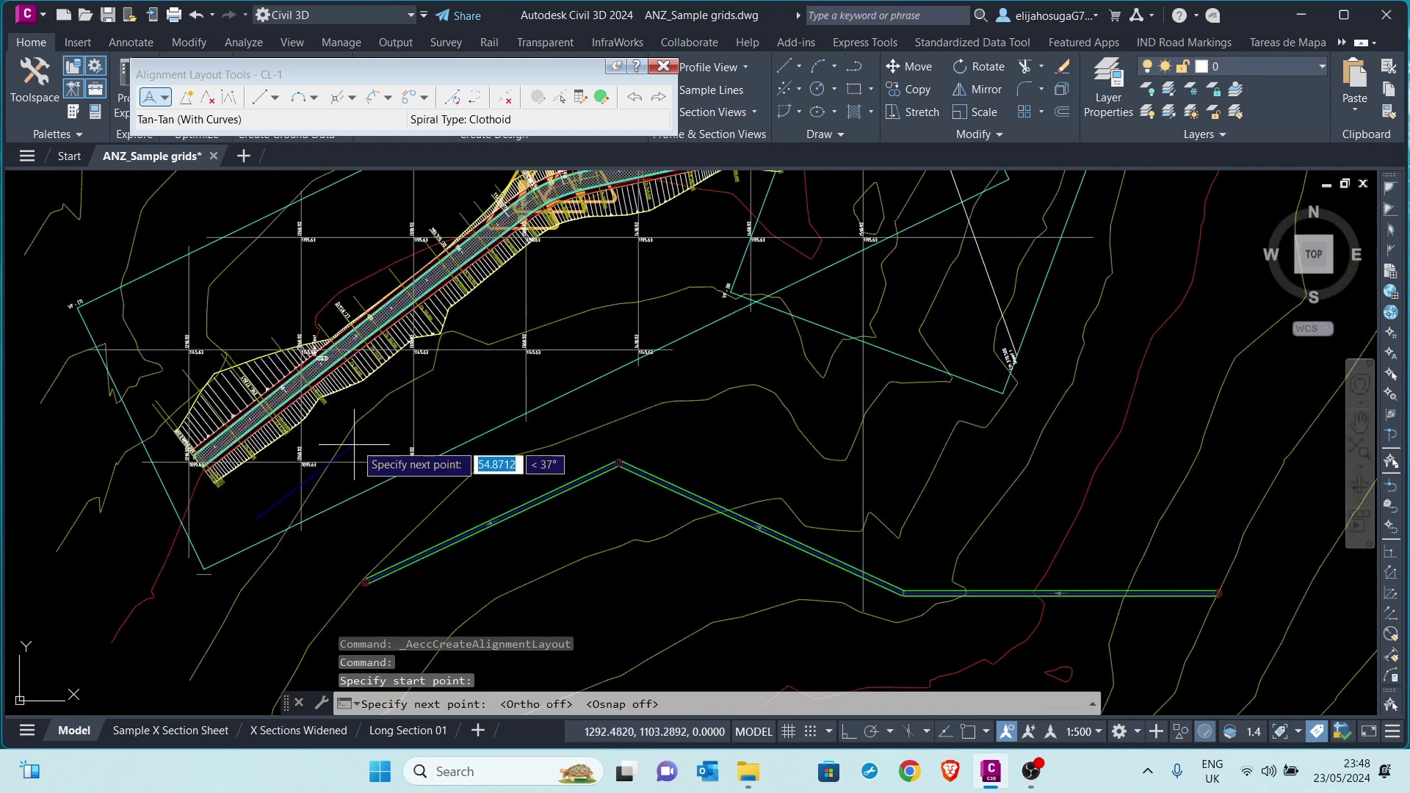
- Continue the alignment northeast alongside the corridor with four more points, and finish the layout
{"action": "left_click", "coordinate": [381, 413]}
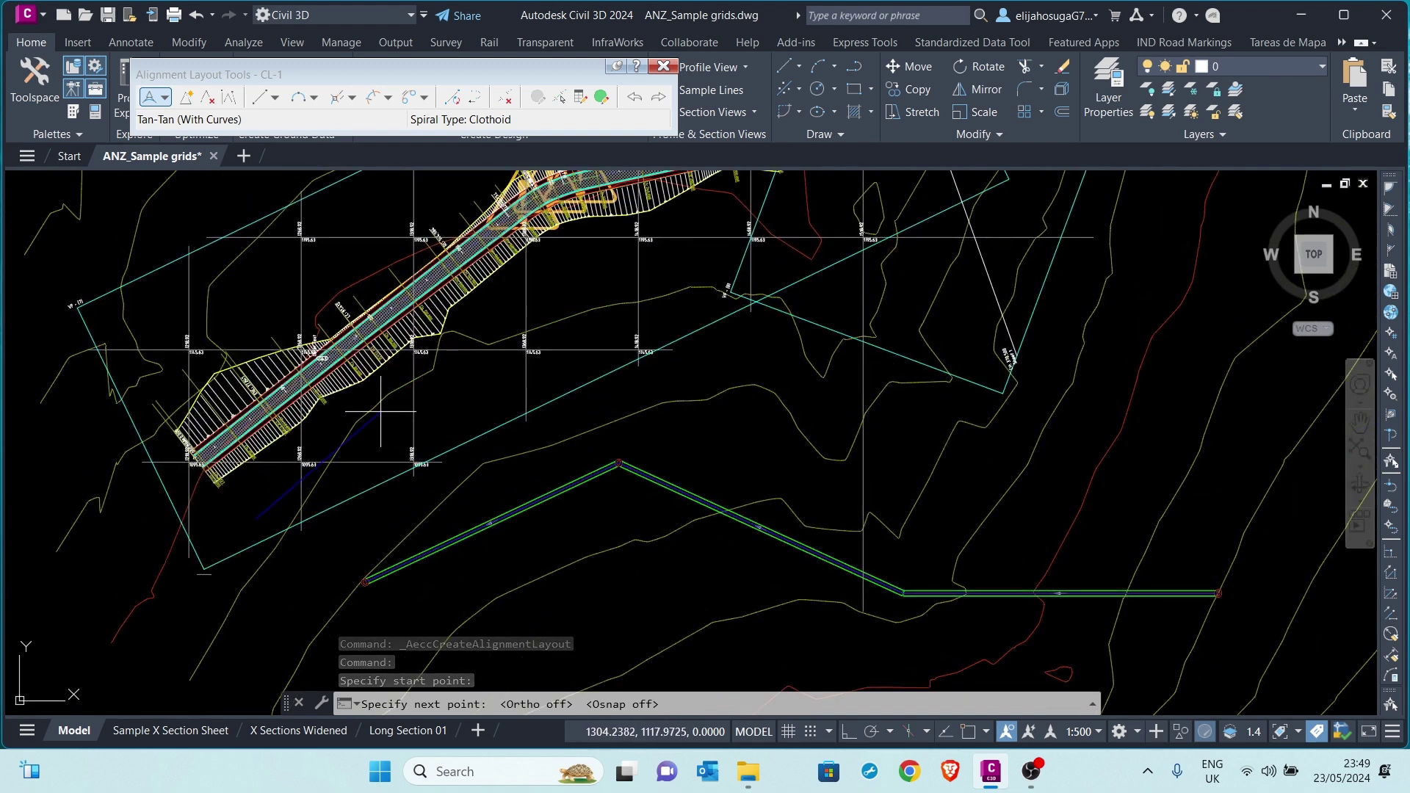
{"action": "left_click", "coordinate": [549, 351]}
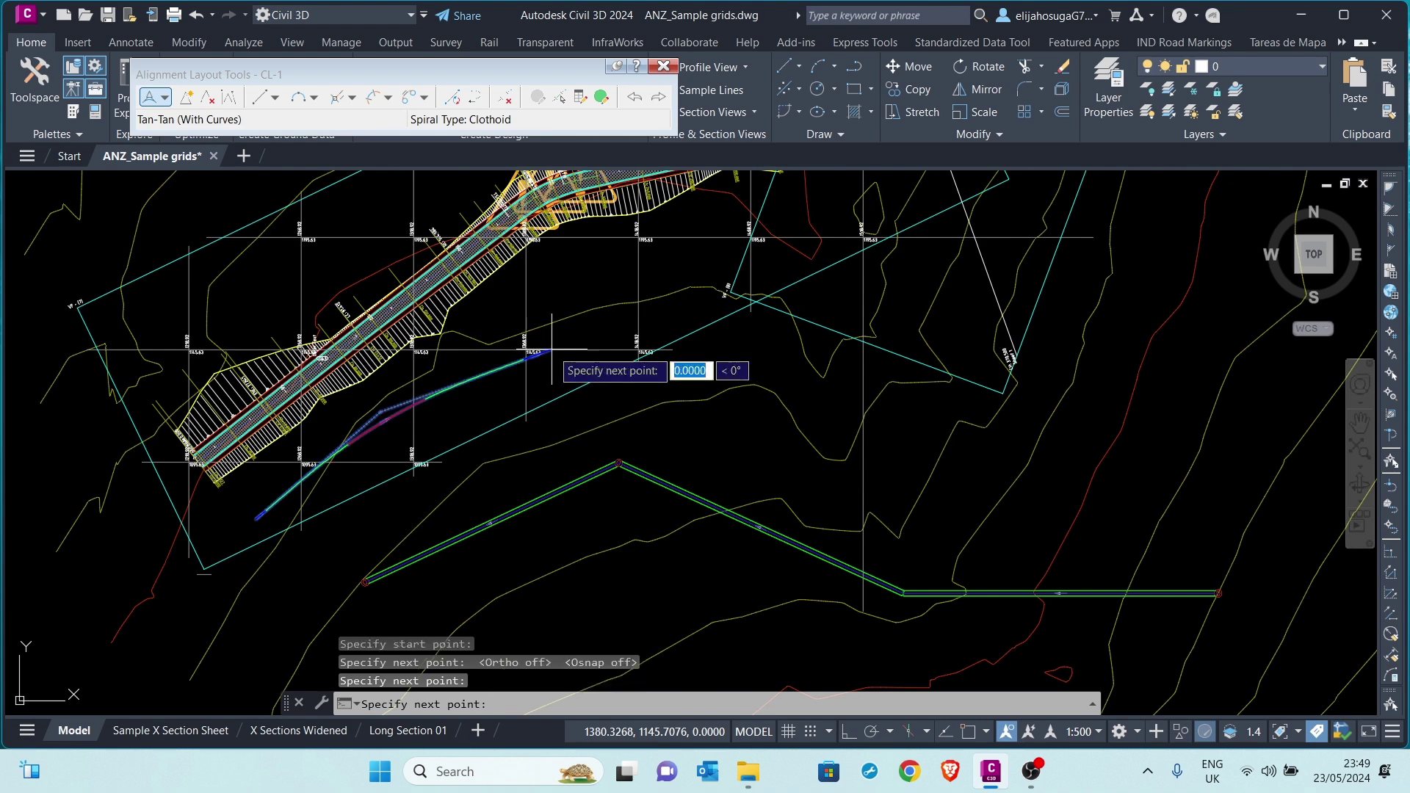
{"action": "left_click", "coordinate": [674, 230]}
{"action": "middle_click_drag", "start_coordinate": [696, 220], "coordinate": [635, 382]}
{"action": "left_click", "coordinate": [870, 338]}
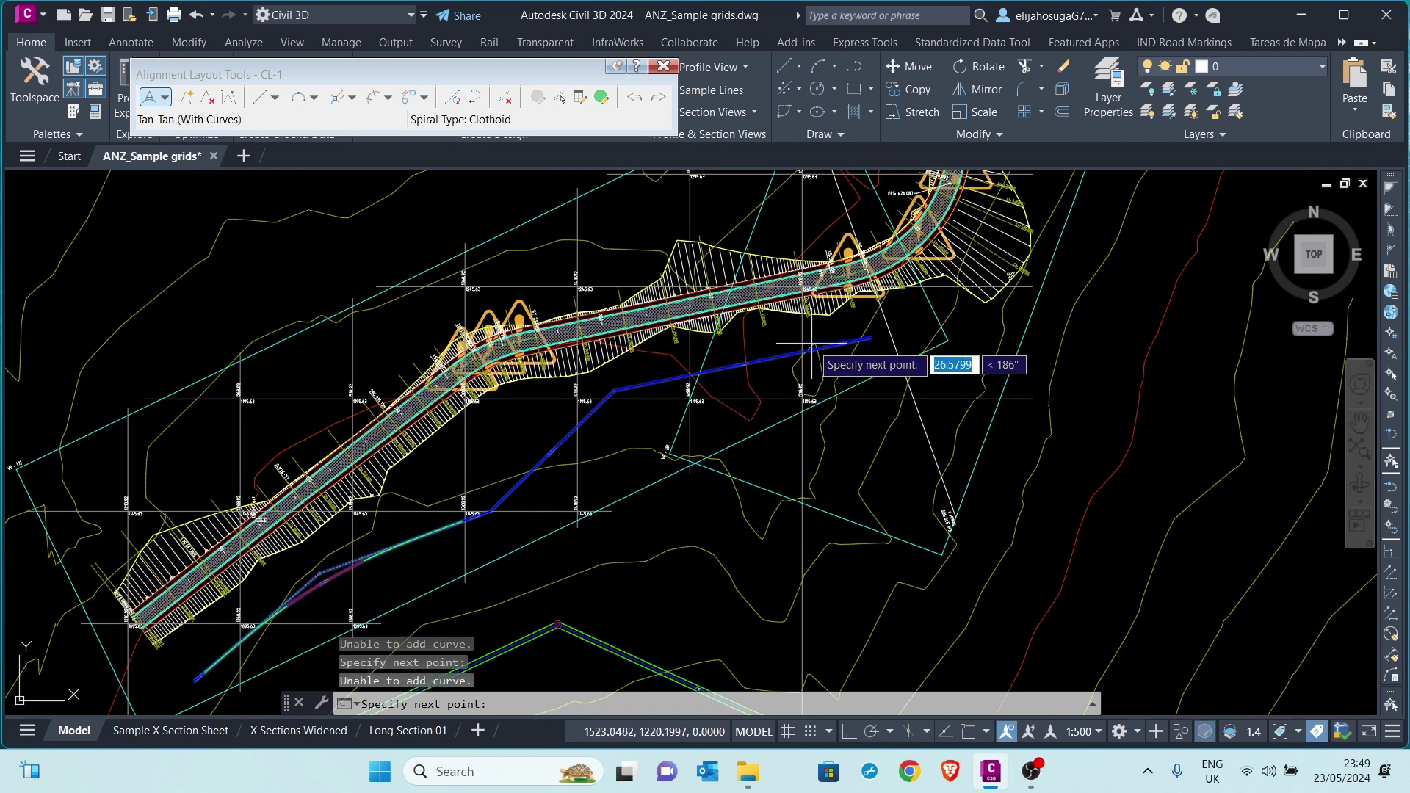
{"action": "key", "text": "Return"}
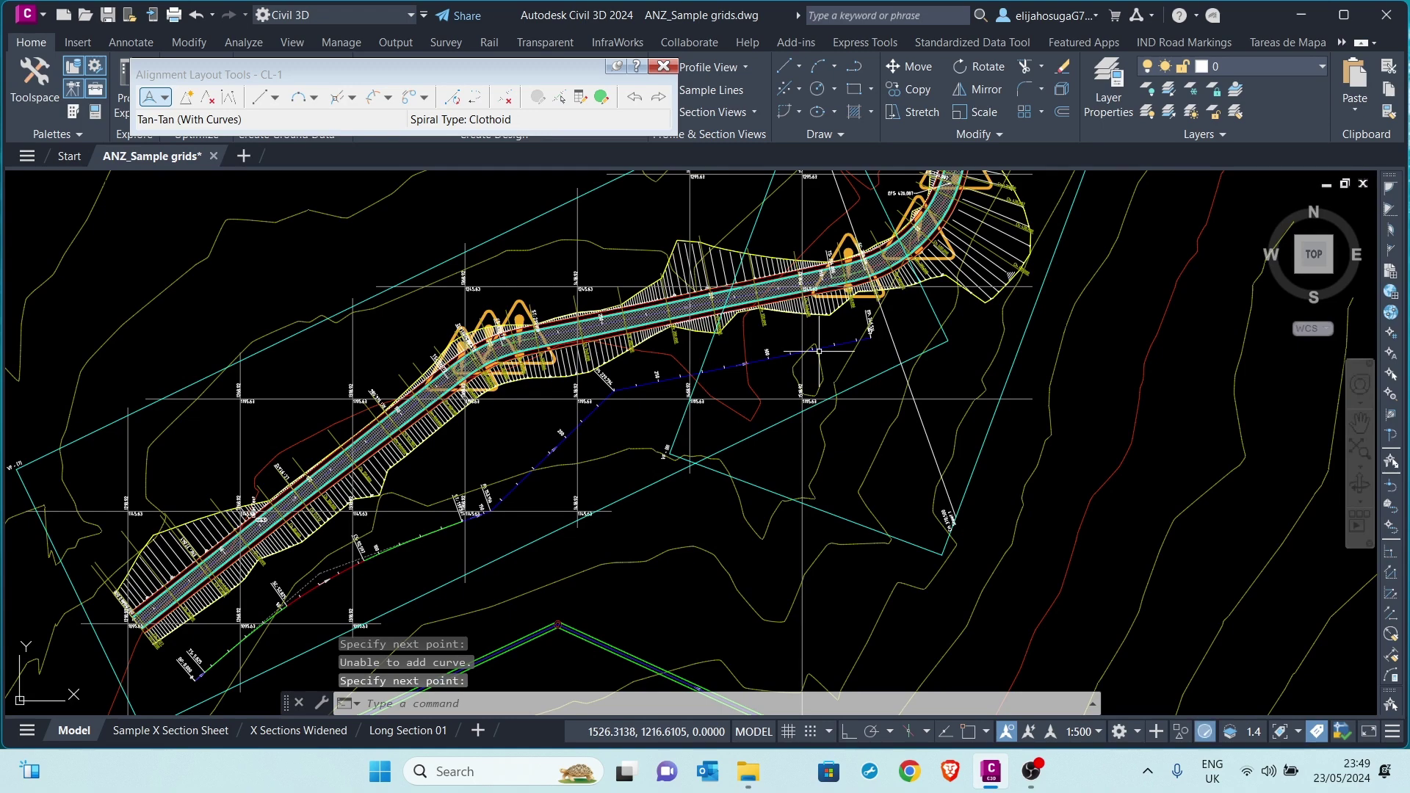
- Examine the new alignment's tangent intersections, curve and spirals, especially around station 150
{"action": "scroll", "coordinate": [522, 433], "scroll_direction": "up", "scroll_amount": 6}
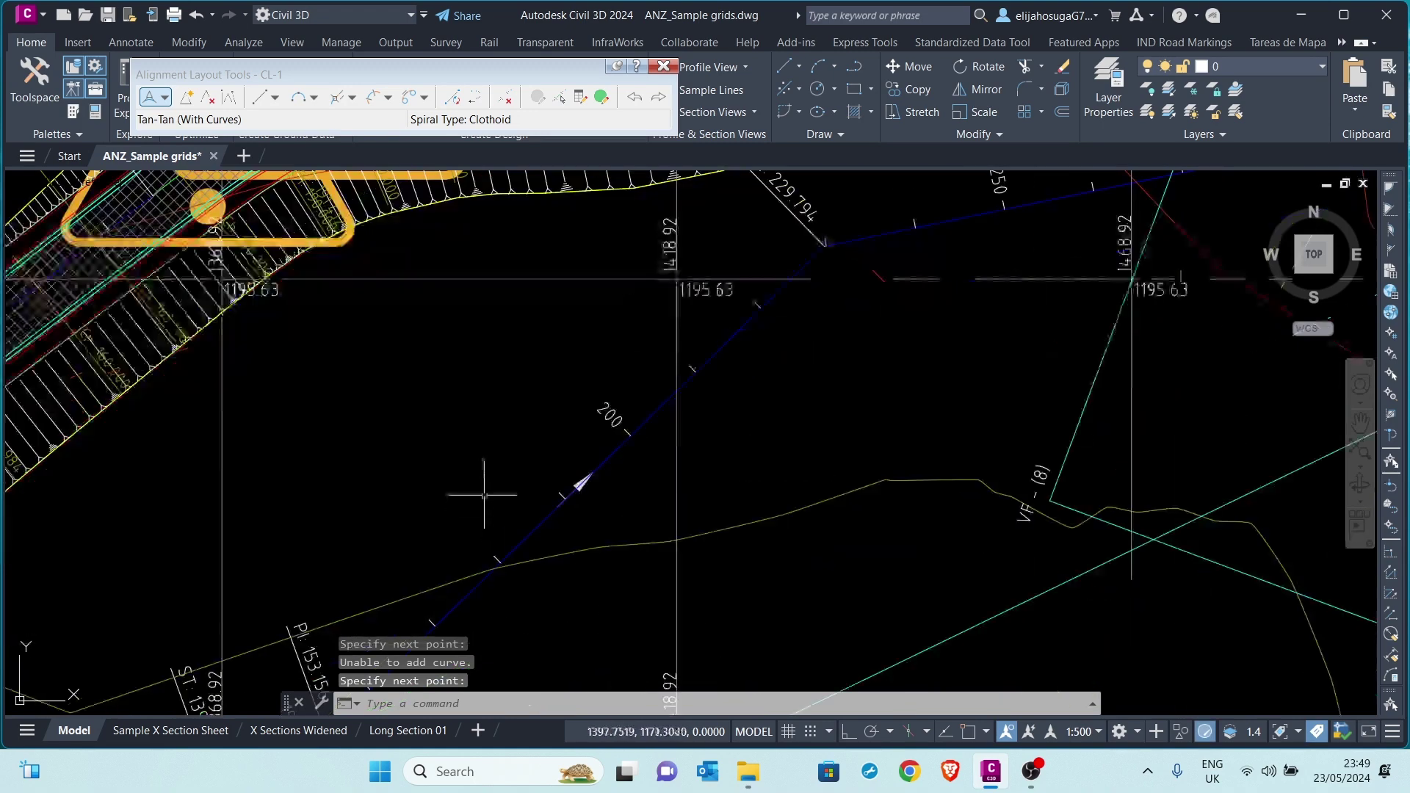
{"action": "scroll", "coordinate": [489, 490], "scroll_direction": "down", "scroll_amount": 2}
{"action": "middle_click_drag", "start_coordinate": [477, 552], "coordinate": [521, 451]}
{"action": "middle_click_drag", "start_coordinate": [390, 570], "coordinate": [608, 447]}
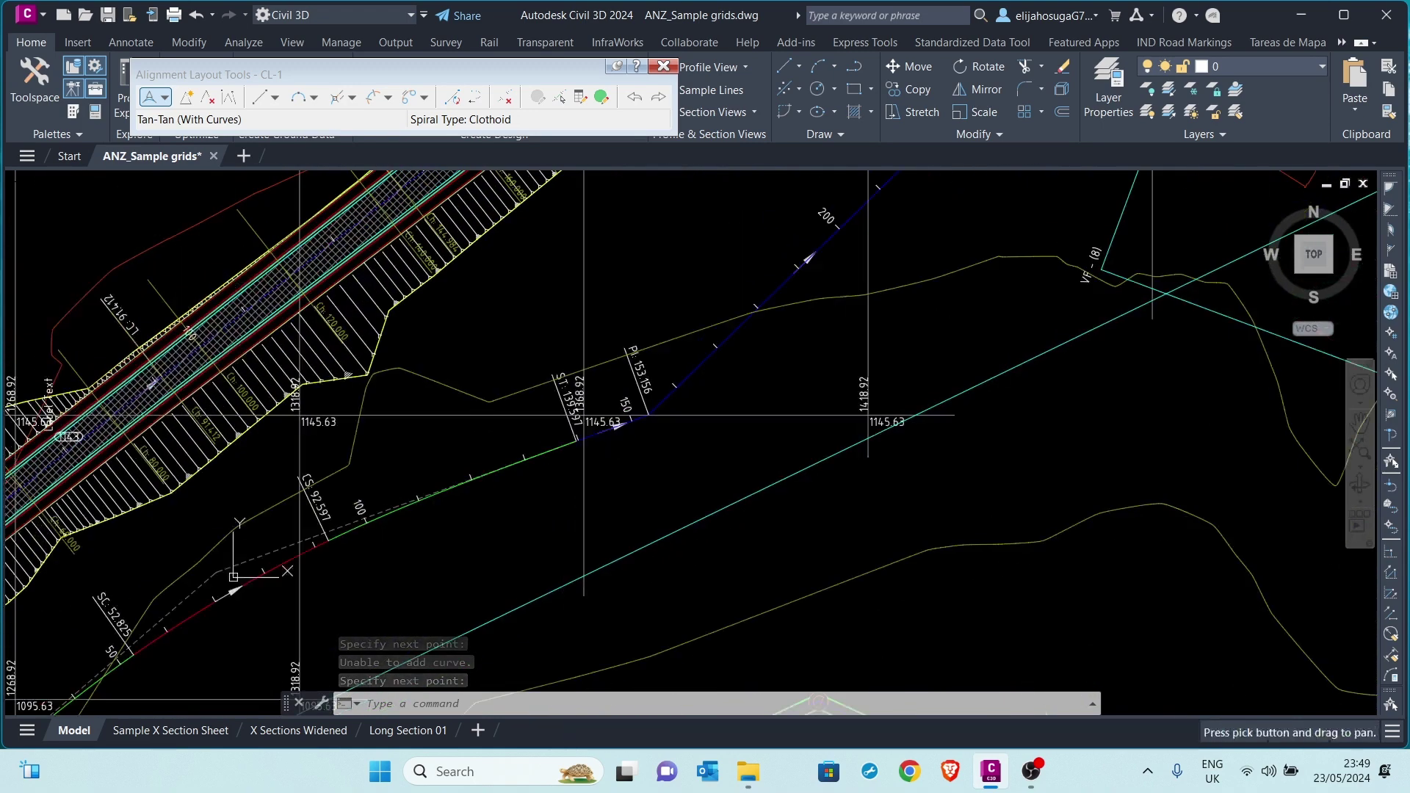
{"action": "scroll", "coordinate": [650, 406], "scroll_direction": "up", "scroll_amount": 9}
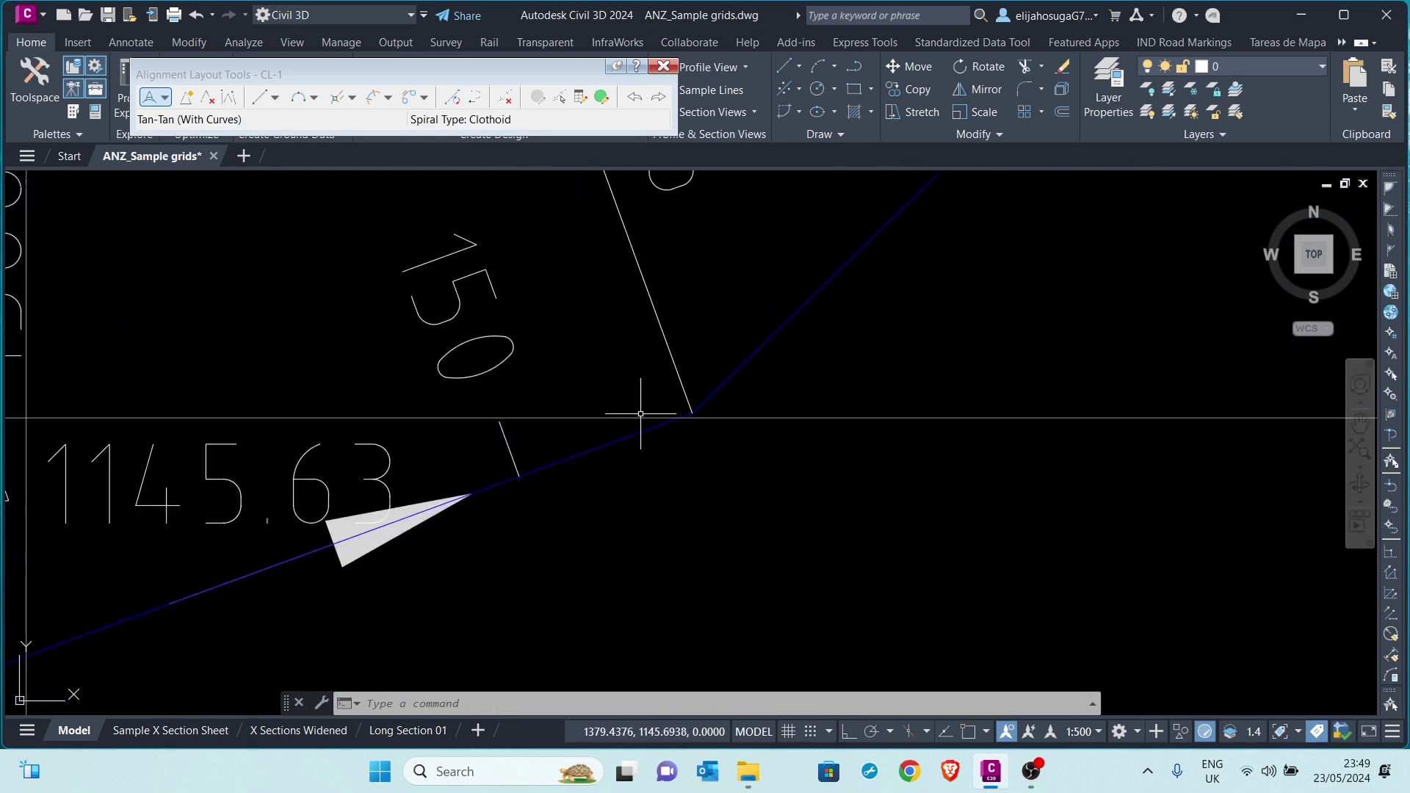
{"action": "scroll", "coordinate": [598, 402], "scroll_direction": "down", "scroll_amount": 7}
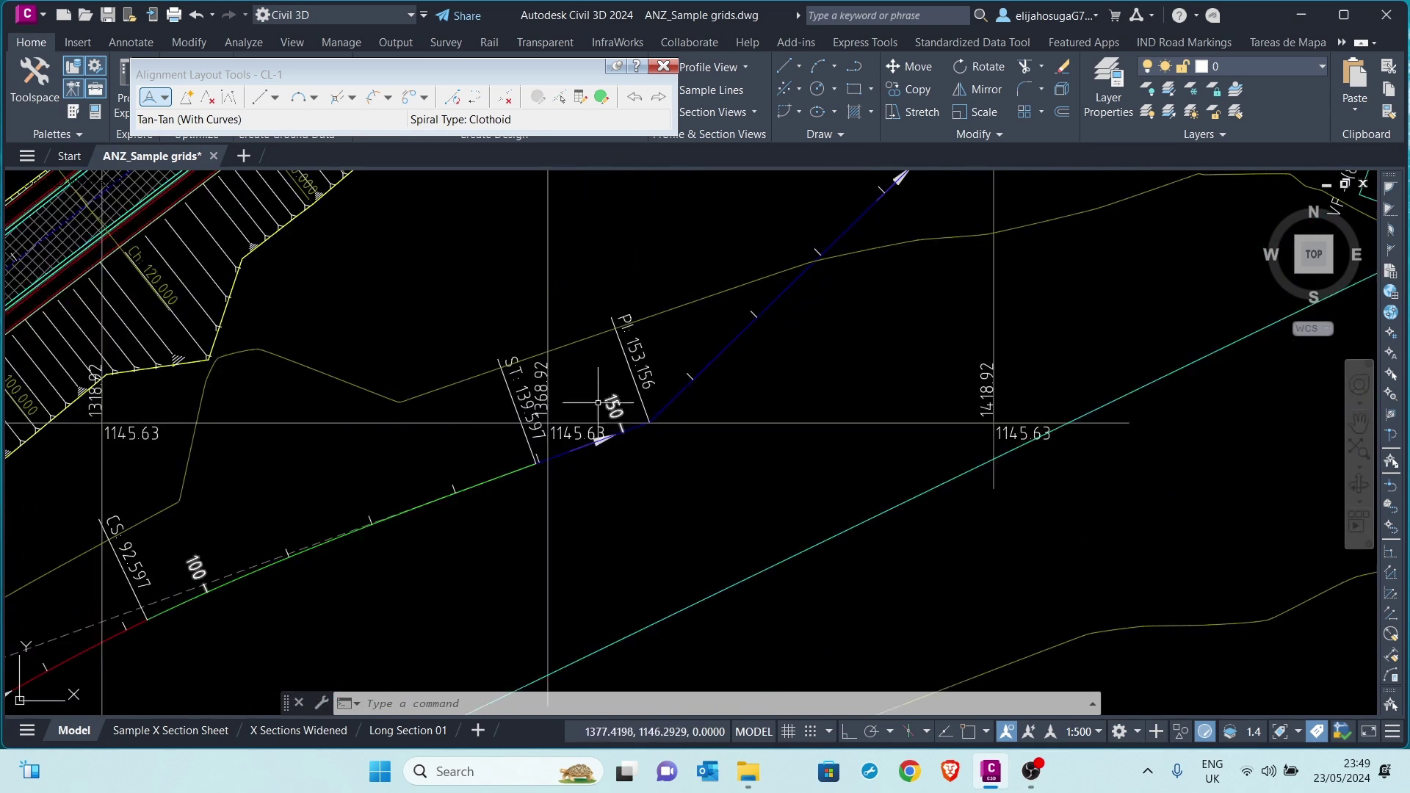
{"action": "left_click", "coordinate": [166, 98]}
{"action": "left_click", "coordinate": [220, 199]}
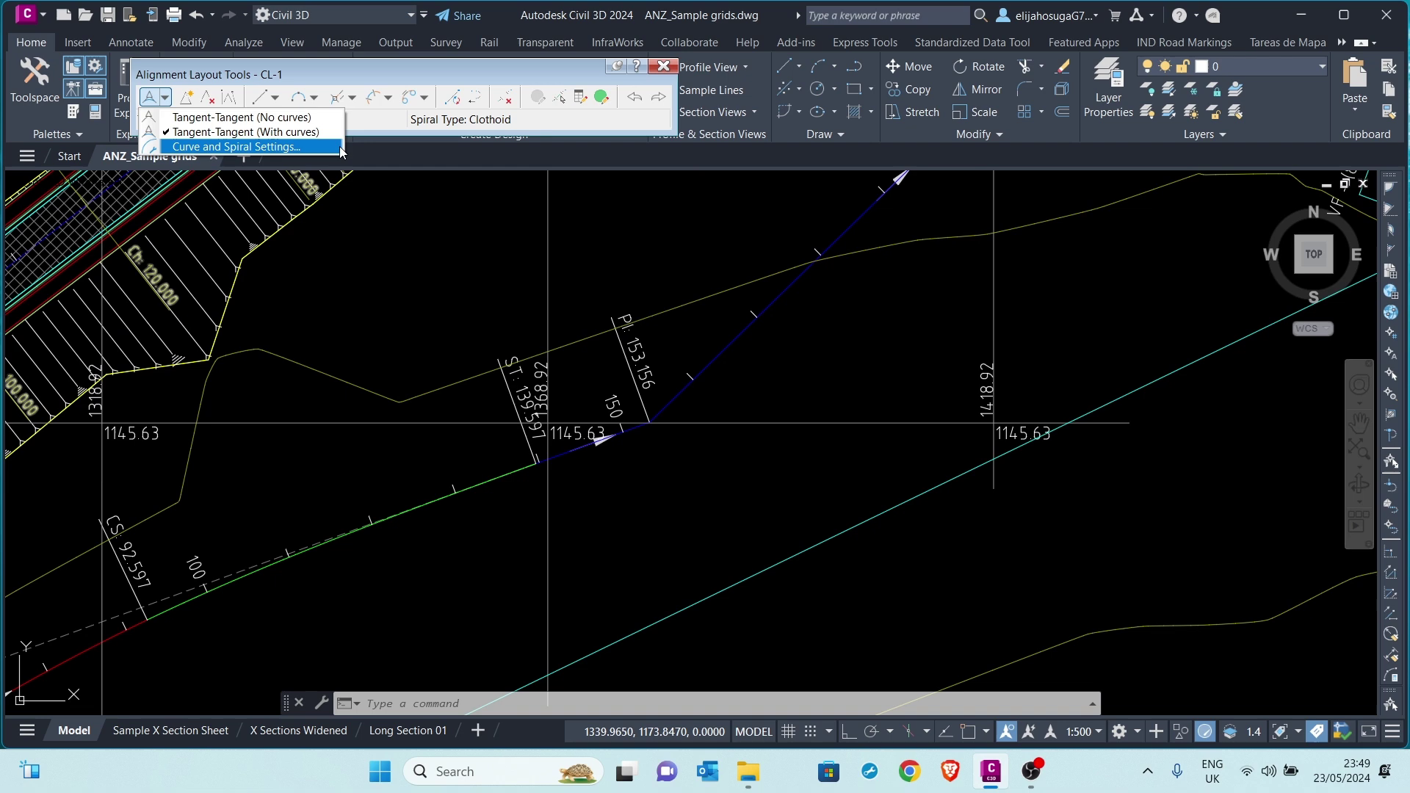
- Select the new alignment and try to delete its PI just past station 150
{"action": "scroll", "coordinate": [404, 263], "scroll_direction": "down", "scroll_amount": 2}
{"action": "scroll", "coordinate": [404, 262], "scroll_direction": "down", "scroll_amount": 2}
{"action": "left_click", "coordinate": [462, 348]}
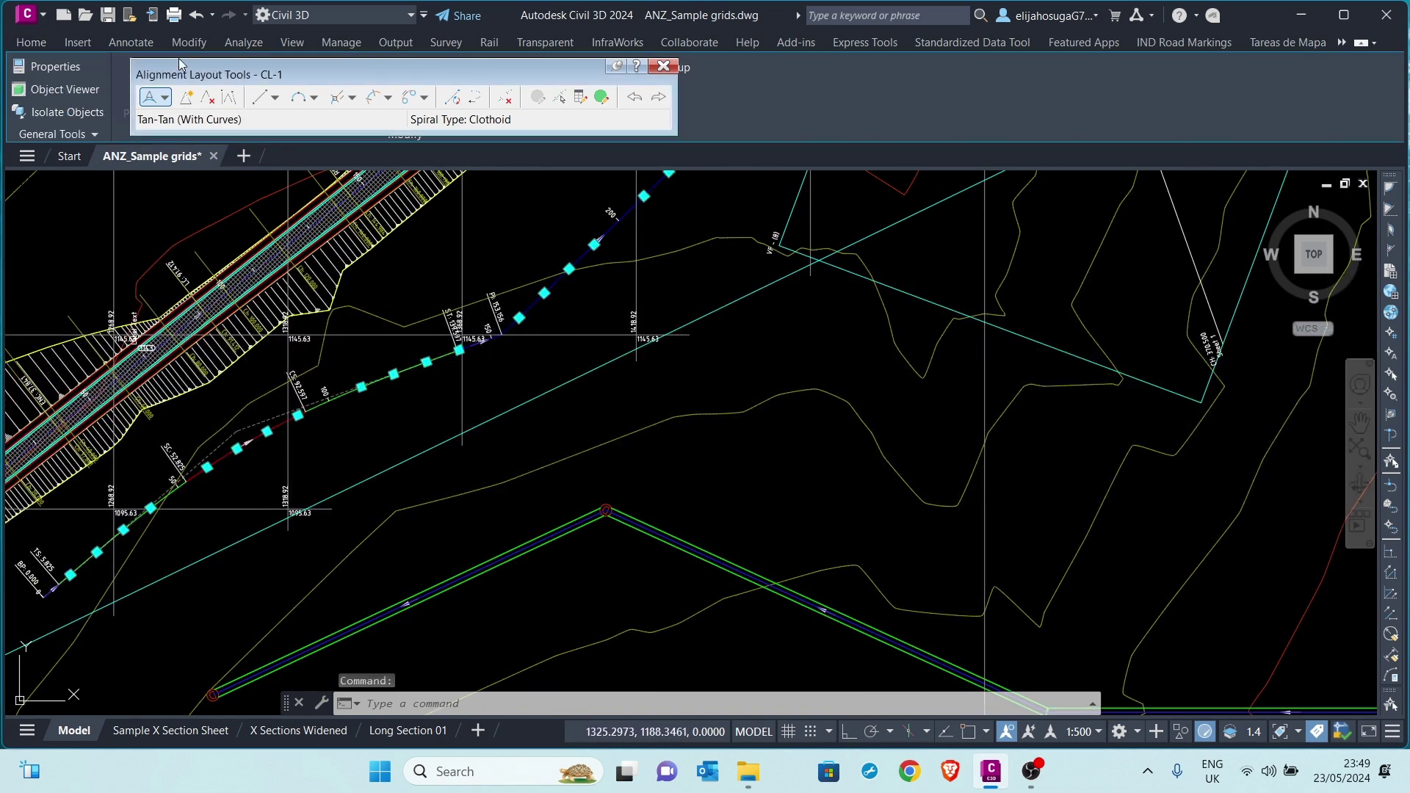
{"action": "left_click", "coordinate": [208, 98]}
{"action": "scroll", "coordinate": [485, 355], "scroll_direction": "up", "scroll_amount": 4}
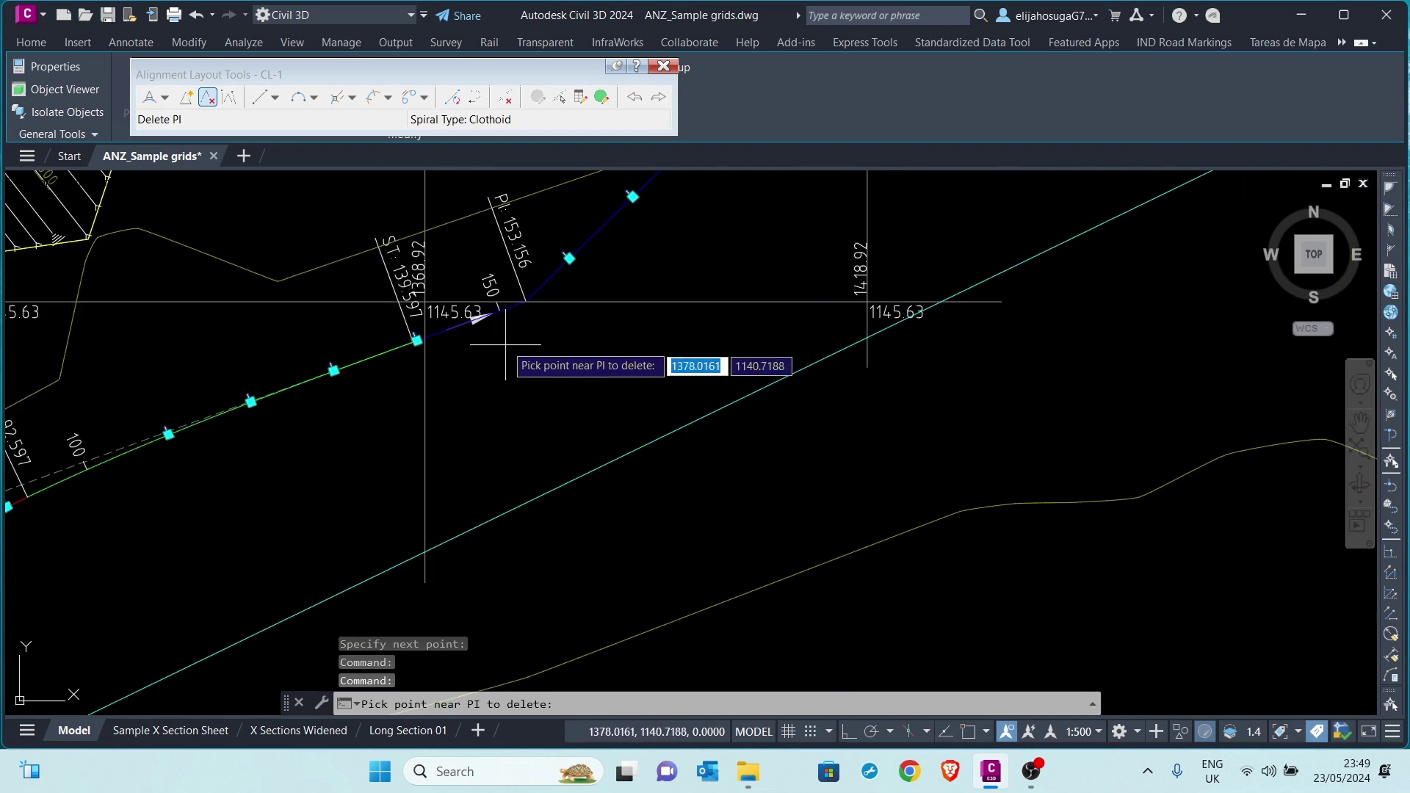
{"action": "left_click", "coordinate": [529, 327]}
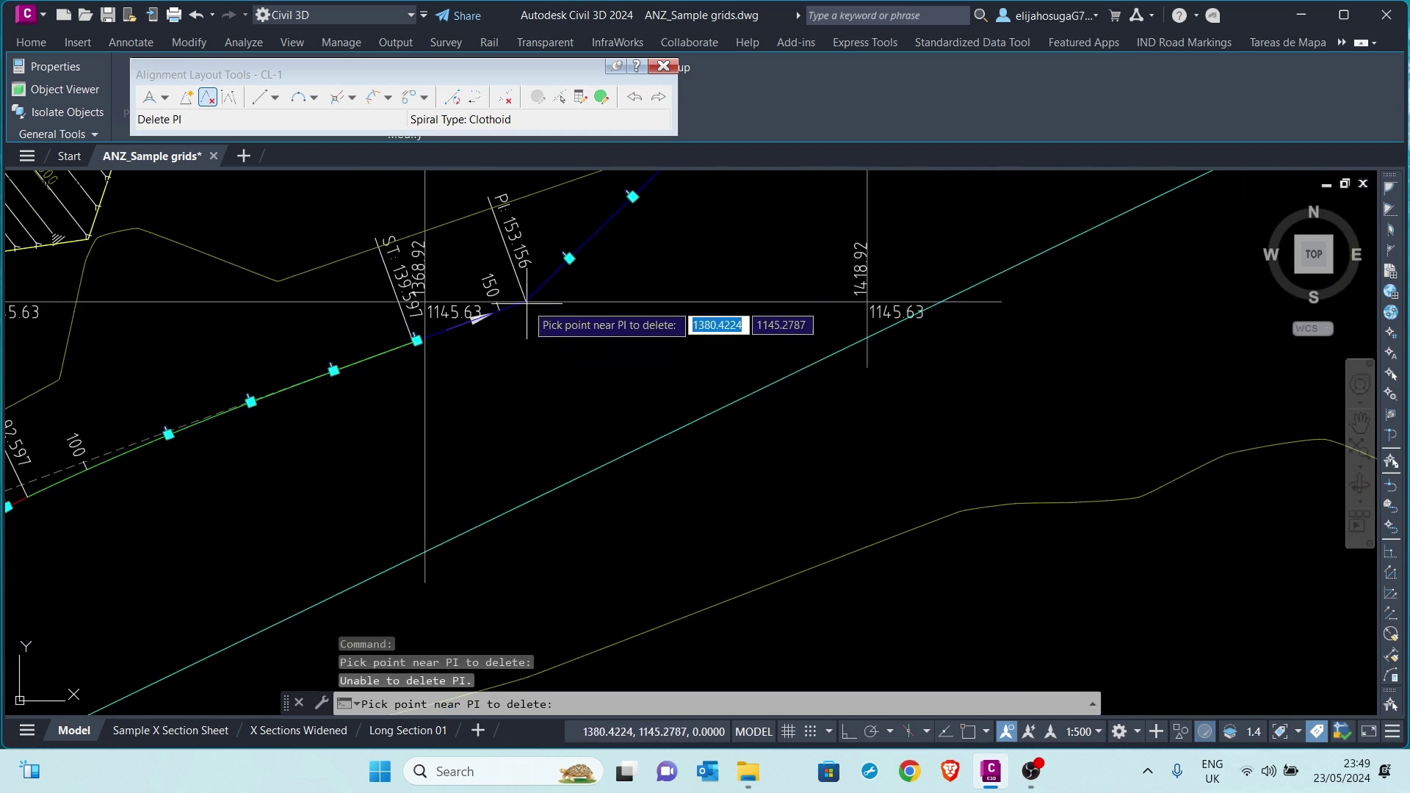
{"action": "scroll", "coordinate": [526, 301], "scroll_direction": "up", "scroll_amount": 4}
{"action": "left_click", "coordinate": [504, 291]}
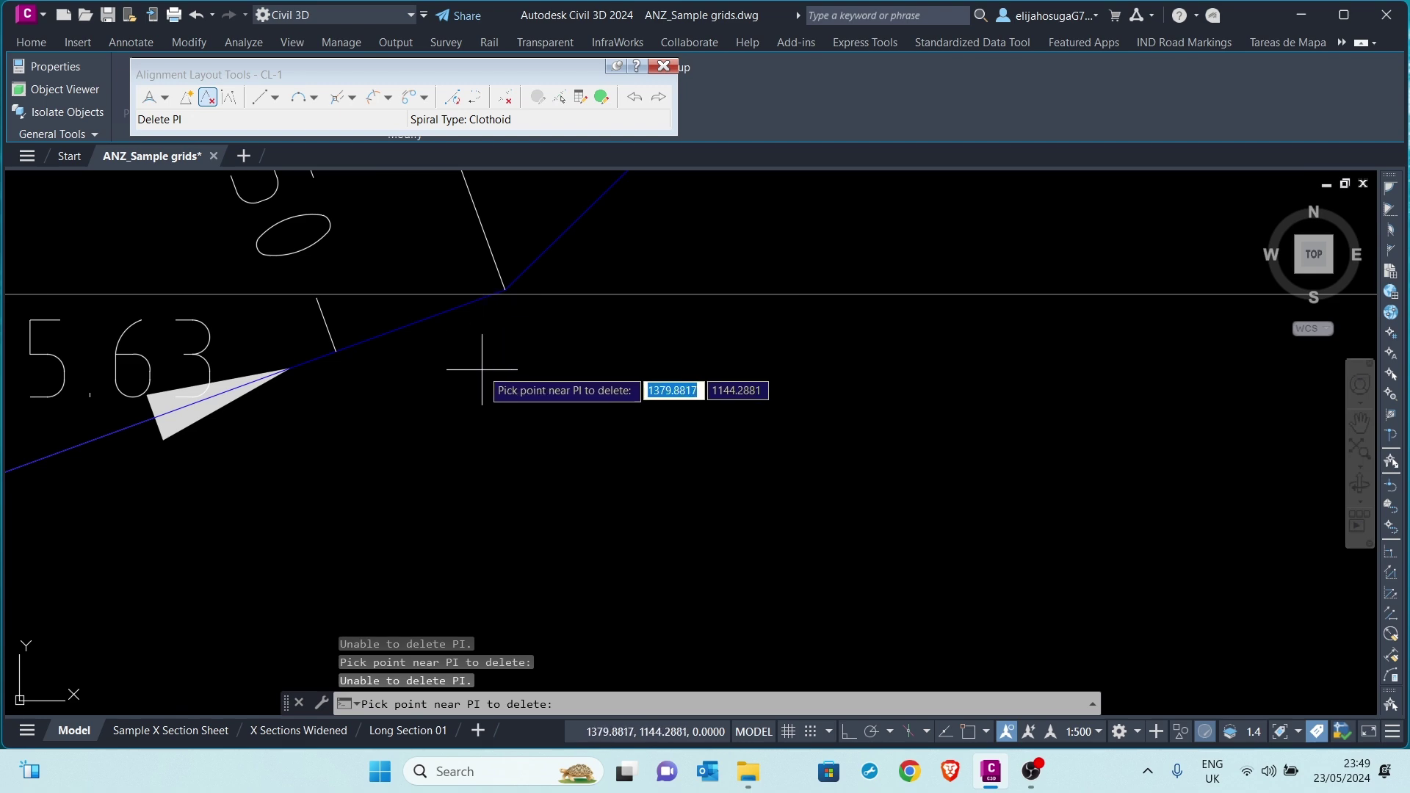
- Delete the alignment's PI at station 229.794
{"action": "scroll", "coordinate": [513, 329], "scroll_direction": "down", "scroll_amount": 2}
{"action": "scroll", "coordinate": [513, 328], "scroll_direction": "down", "scroll_amount": 5}
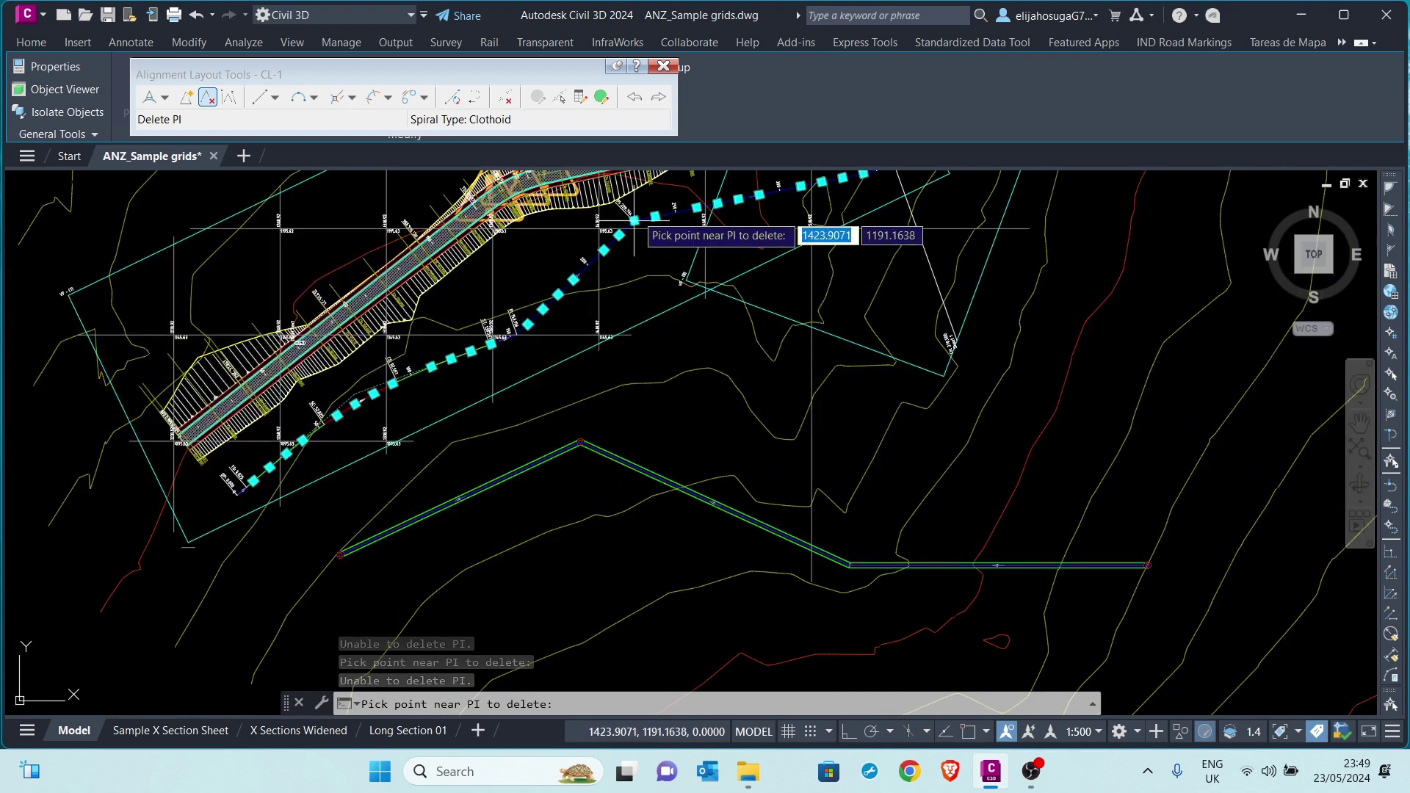
{"action": "scroll", "coordinate": [639, 226], "scroll_direction": "up", "scroll_amount": 2}
{"action": "left_click", "coordinate": [636, 228]}
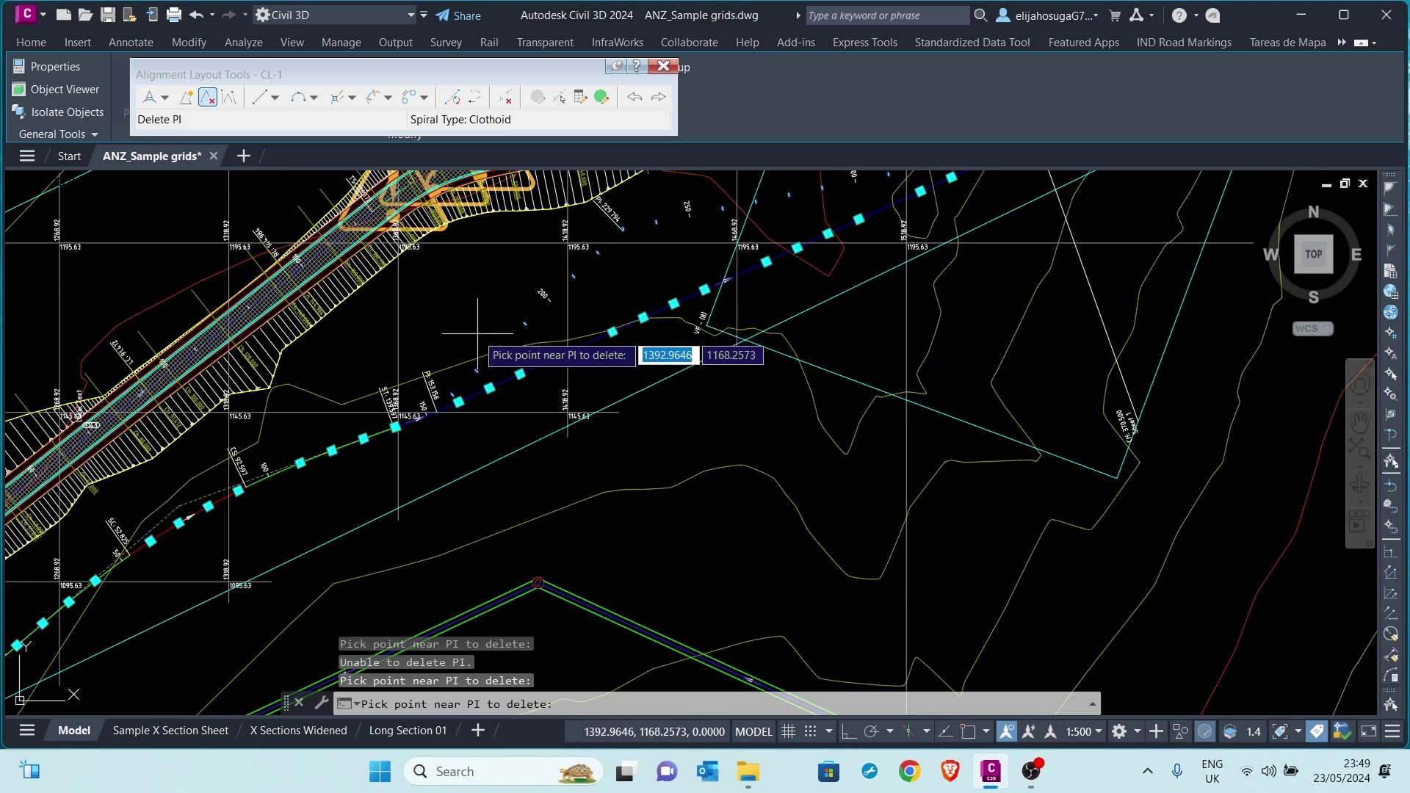
{"action": "key", "text": "Escape"}
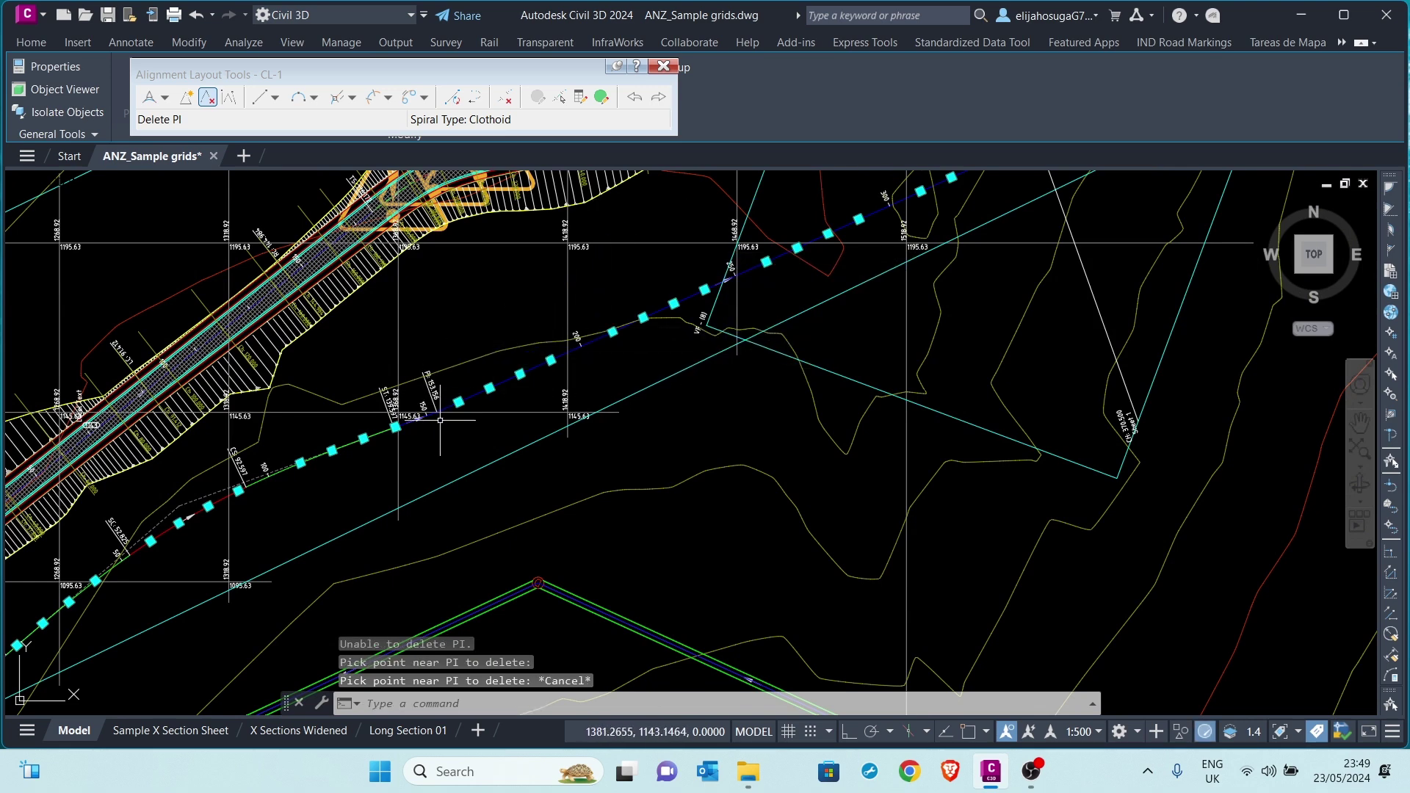
{"action": "left_click", "coordinate": [208, 97]}
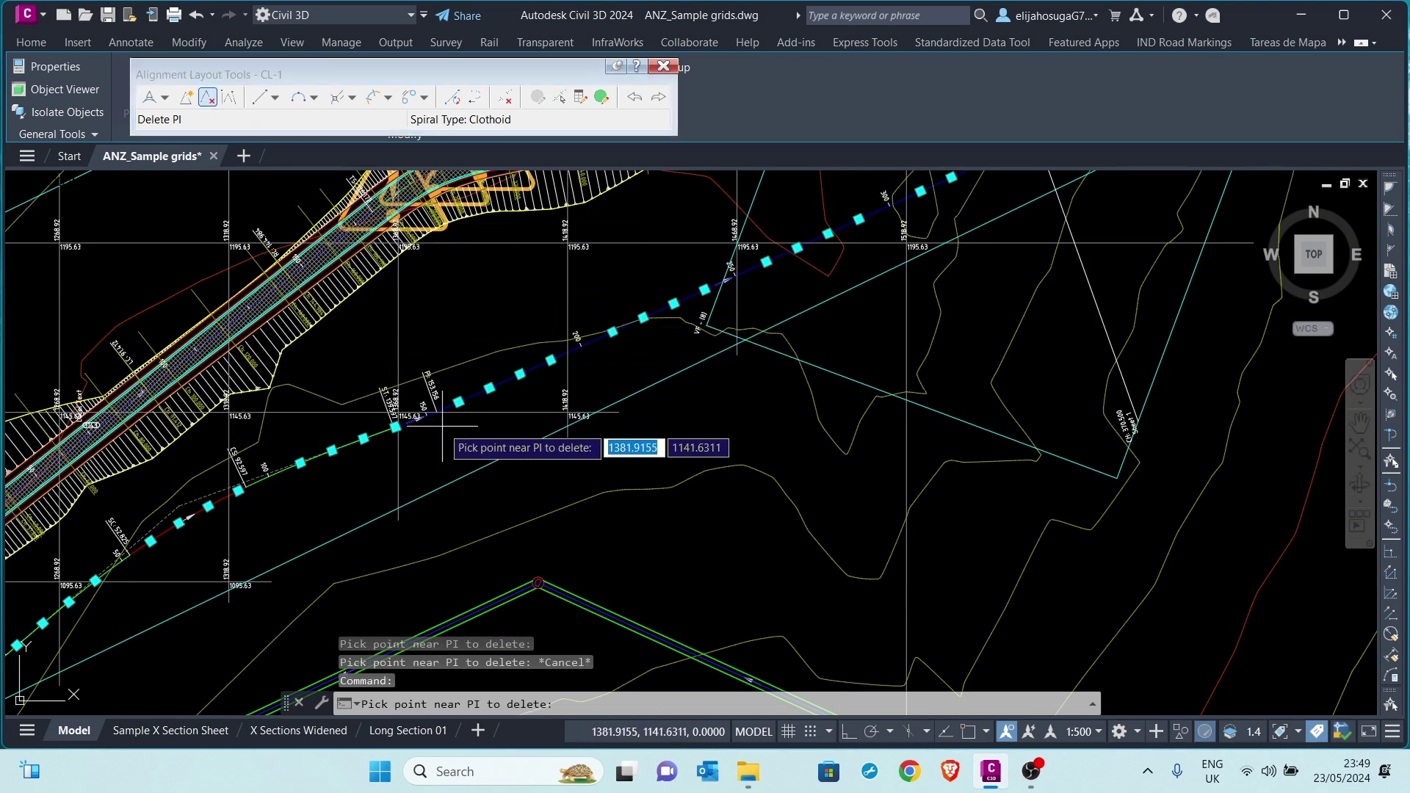
{"action": "key", "text": "Escape"}
{"action": "scroll", "coordinate": [415, 351], "scroll_direction": "down", "scroll_amount": 5}
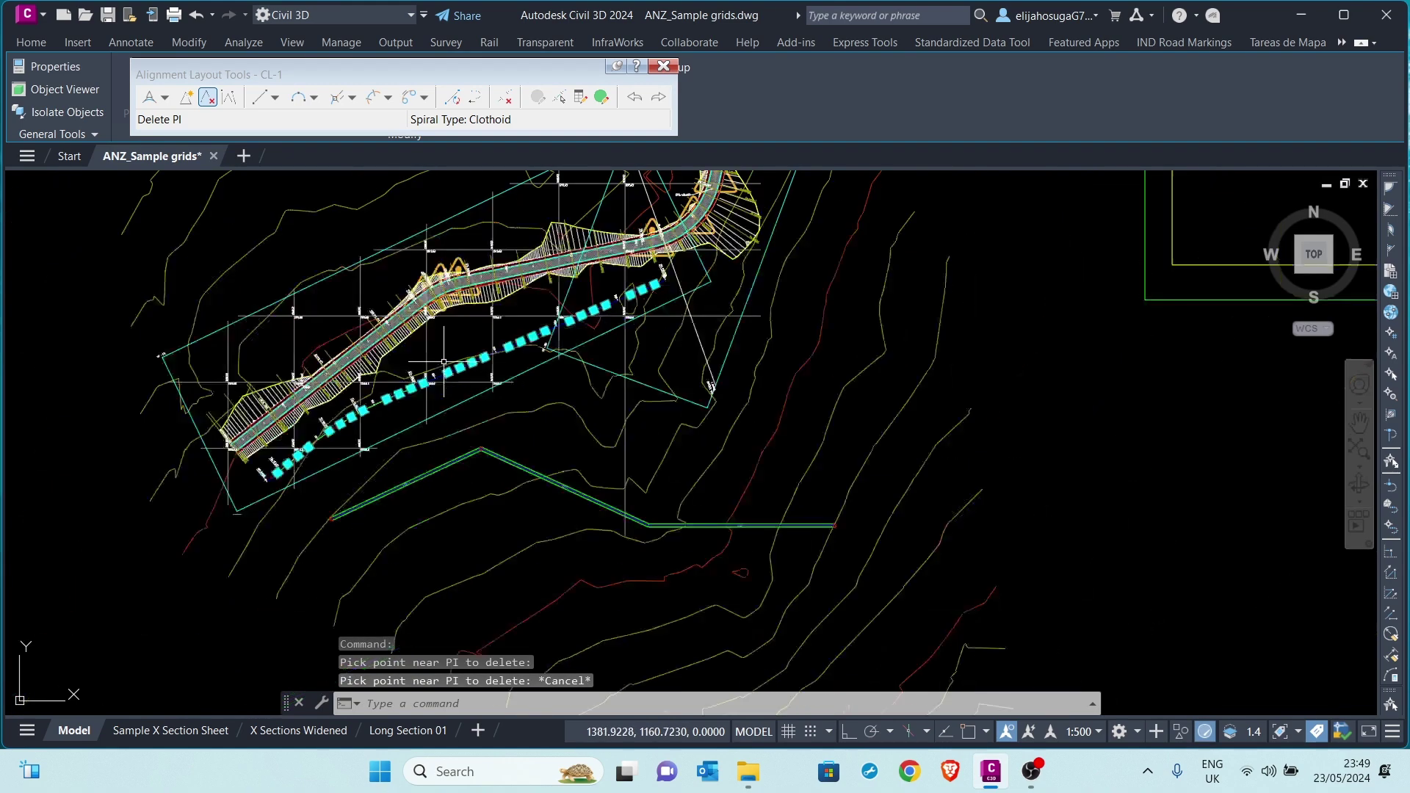
{"action": "scroll", "coordinate": [415, 351], "scroll_direction": "up", "scroll_amount": 2}
{"action": "scroll", "coordinate": [415, 351], "scroll_direction": "up", "scroll_amount": 2}
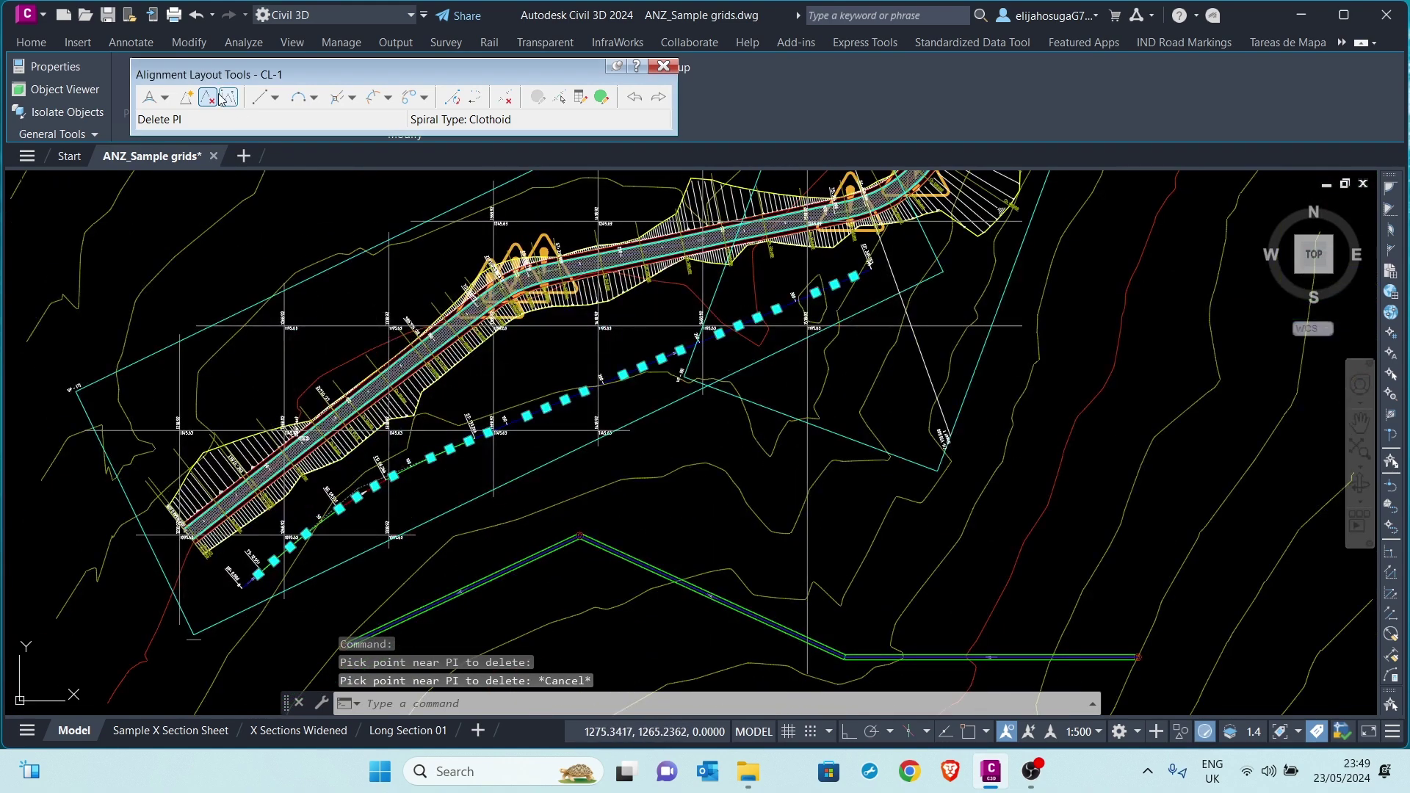
{"action": "left_click", "coordinate": [187, 97]}
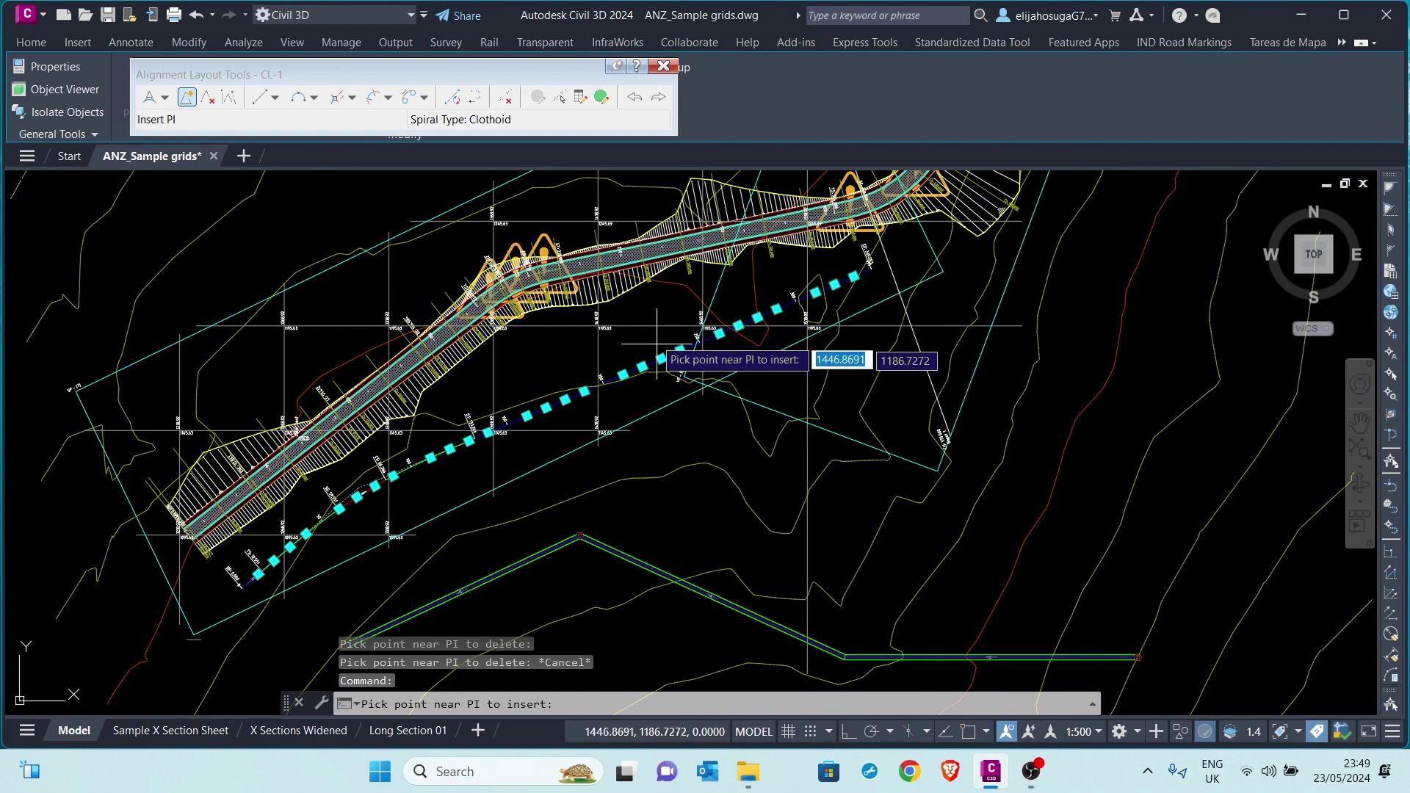
{"action": "scroll", "coordinate": [444, 374], "scroll_direction": "up", "scroll_amount": 2}
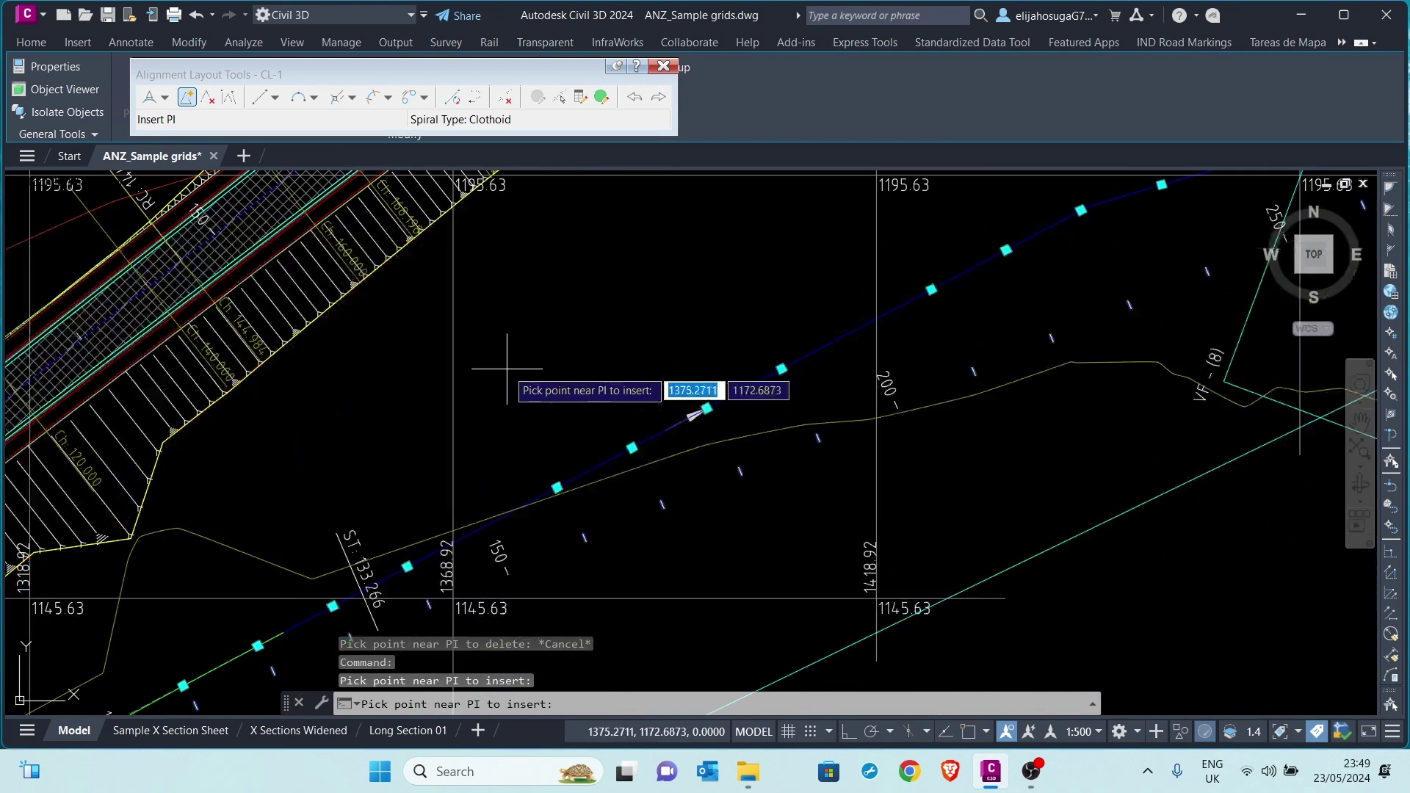
{"action": "key", "text": "Escape"}
- Add a free curve fillet between the two tangents meeting at PI 231.159, passing through a point just below the PI
{"action": "scroll", "coordinate": [717, 297], "scroll_direction": "up", "scroll_amount": 5}
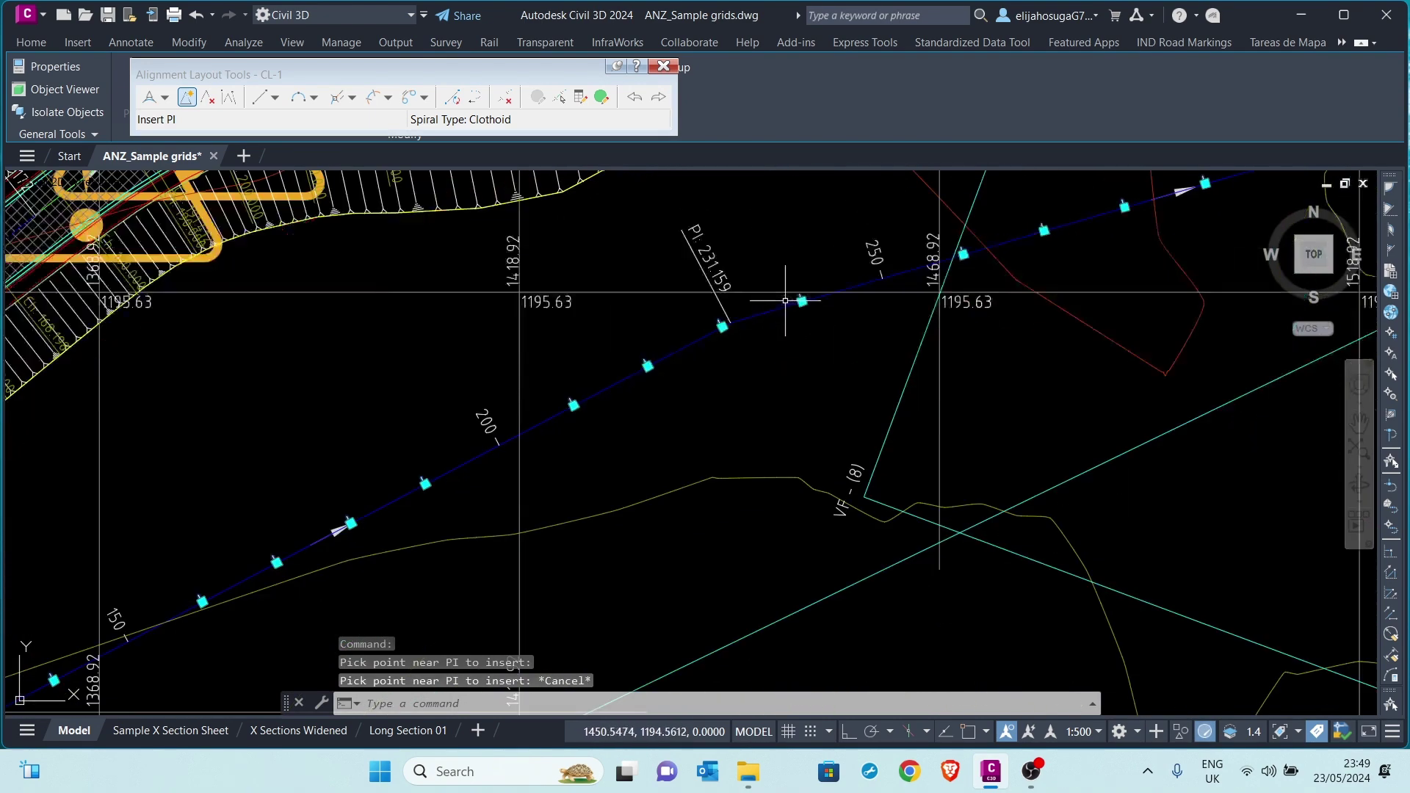
{"action": "left_click", "coordinate": [717, 363]}
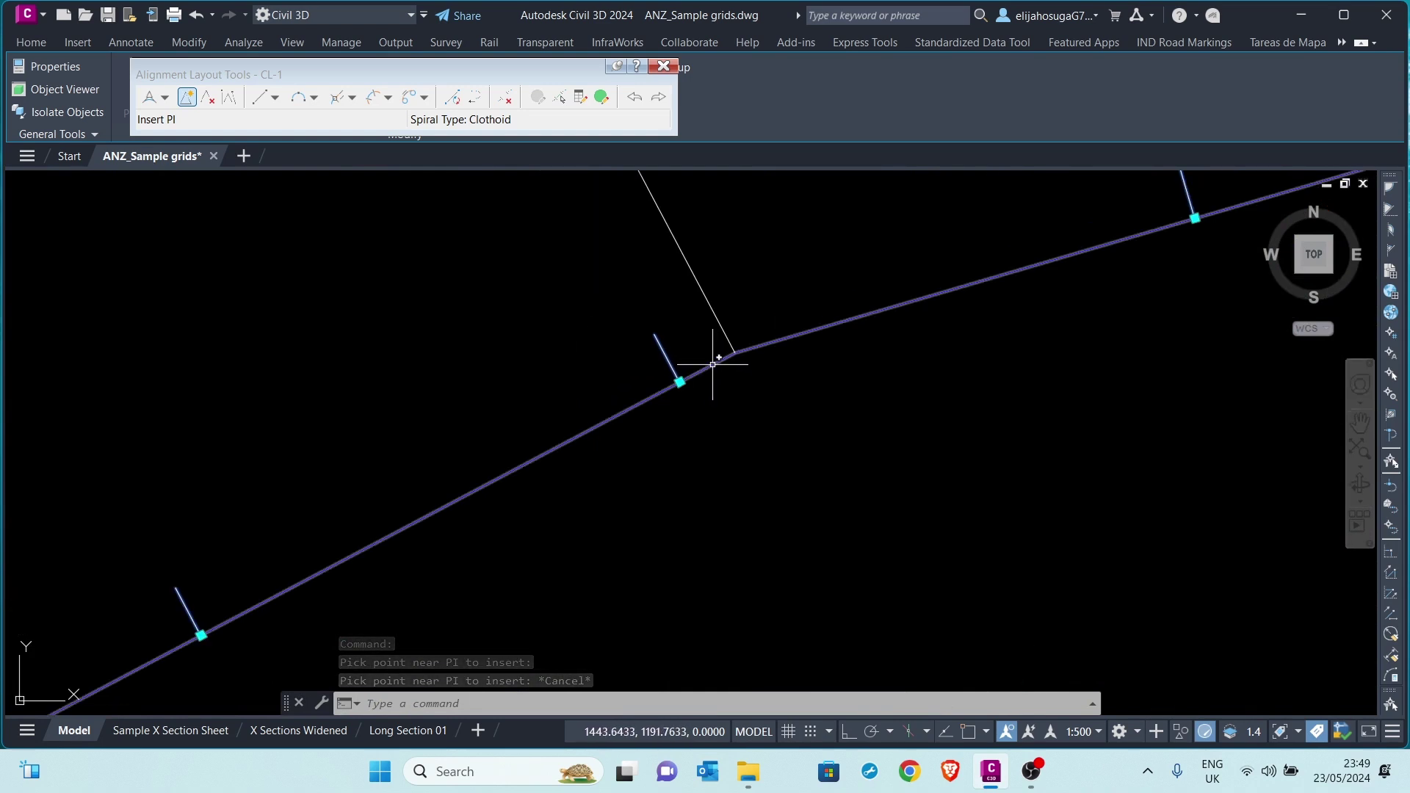
{"action": "left_click", "coordinate": [314, 98]}
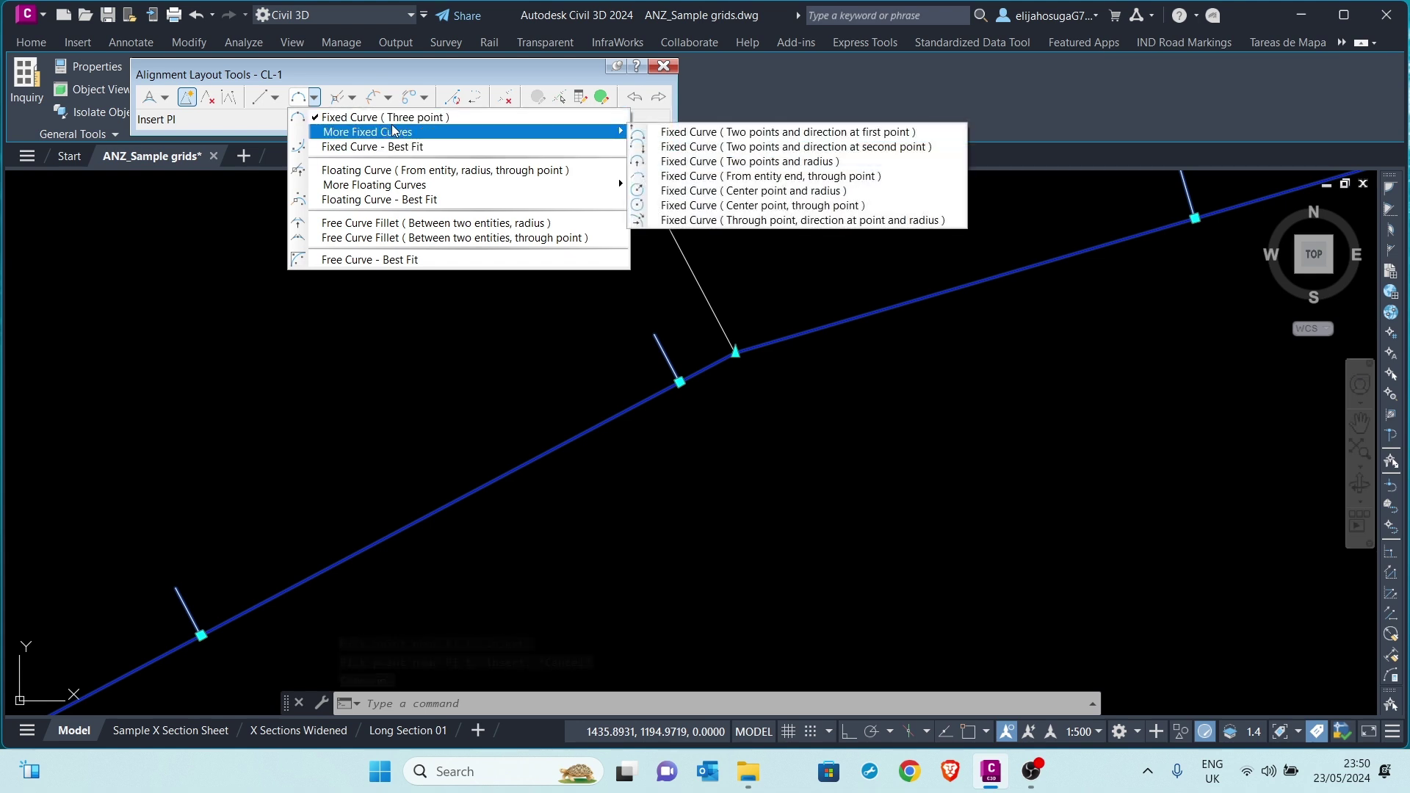
{"action": "left_click", "coordinate": [370, 237]}
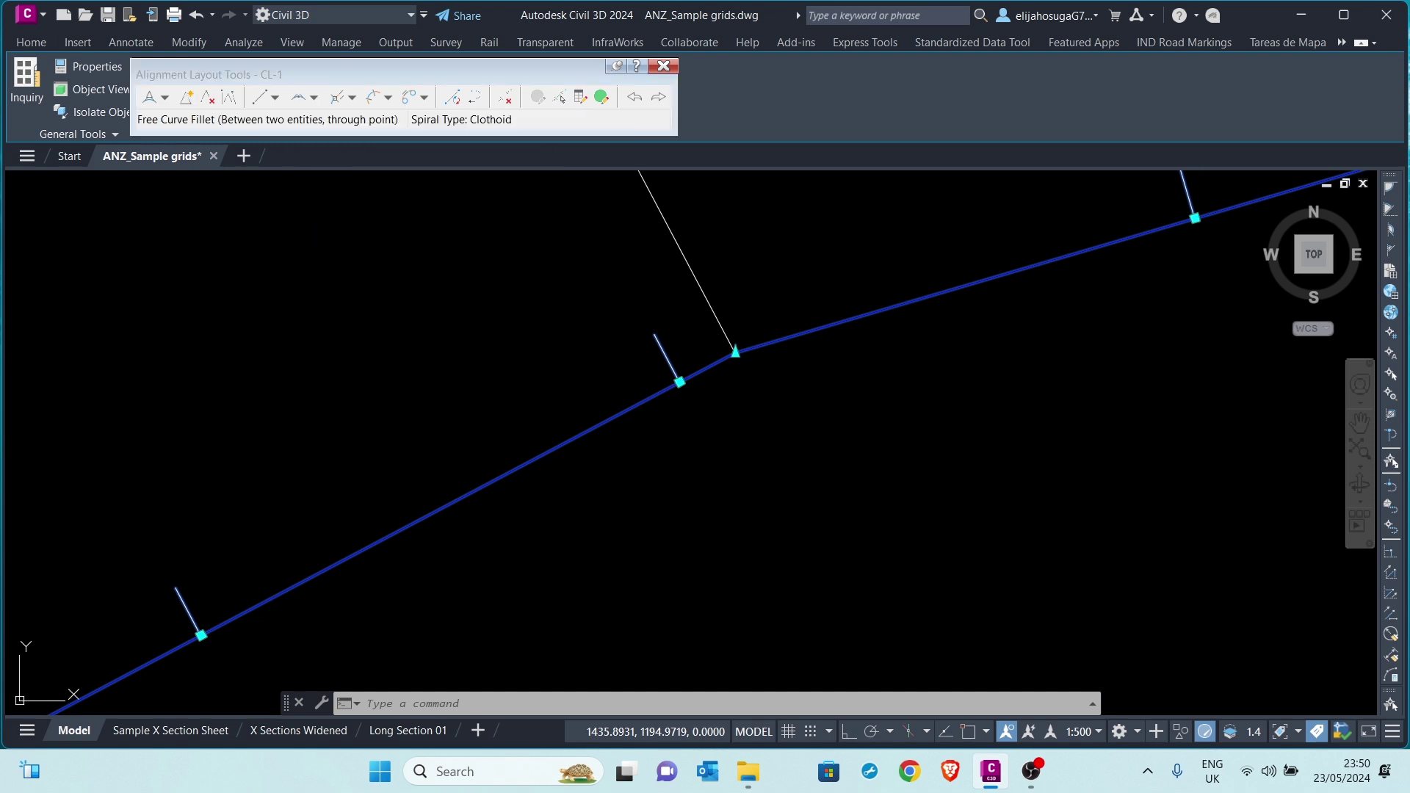
{"action": "left_click", "coordinate": [559, 446]}
{"action": "left_click", "coordinate": [845, 315]}
{"action": "left_click", "coordinate": [839, 311]}
{"action": "scroll", "coordinate": [760, 235], "scroll_direction": "down", "scroll_amount": 3}
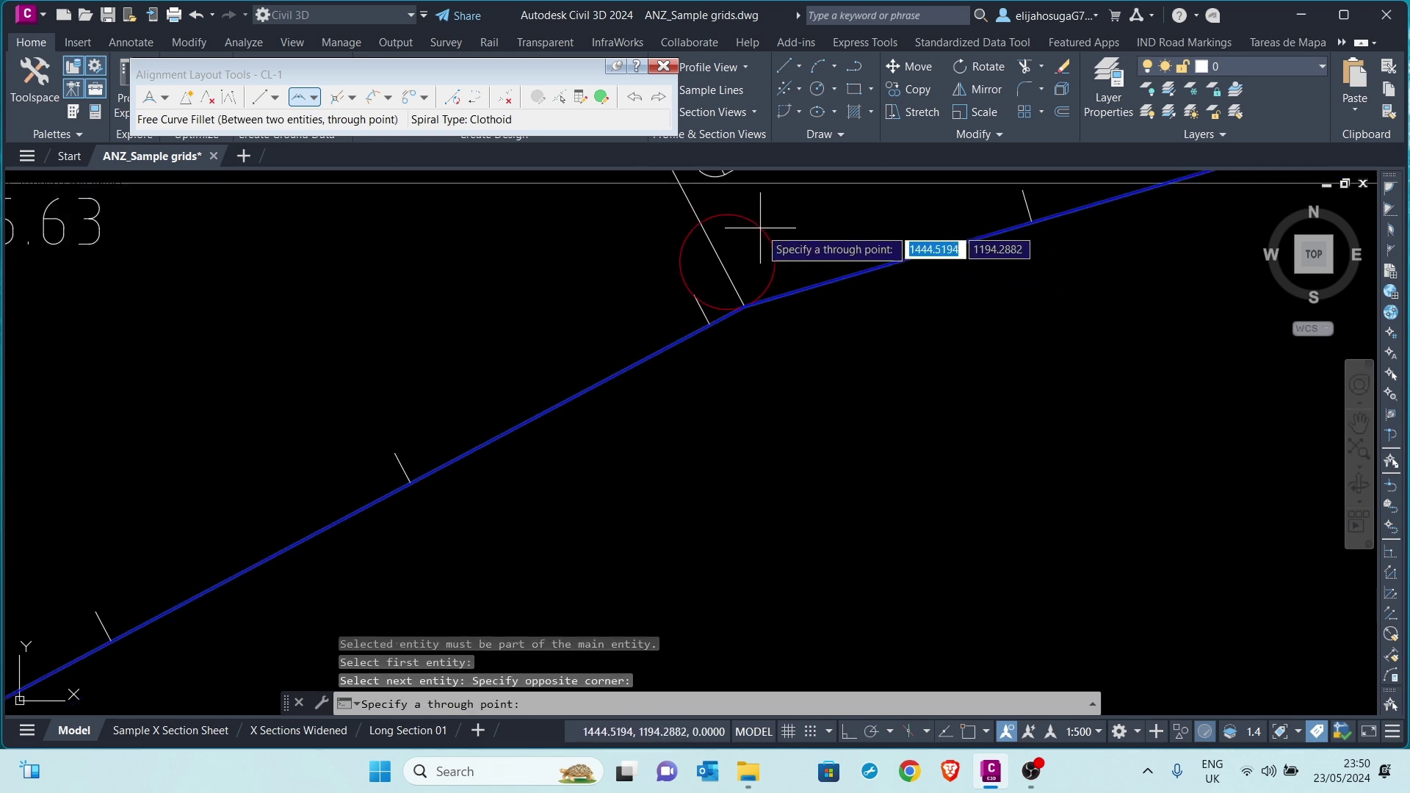
{"action": "left_click", "coordinate": [771, 352]}
{"action": "scroll", "coordinate": [698, 382], "scroll_direction": "down", "scroll_amount": 5}
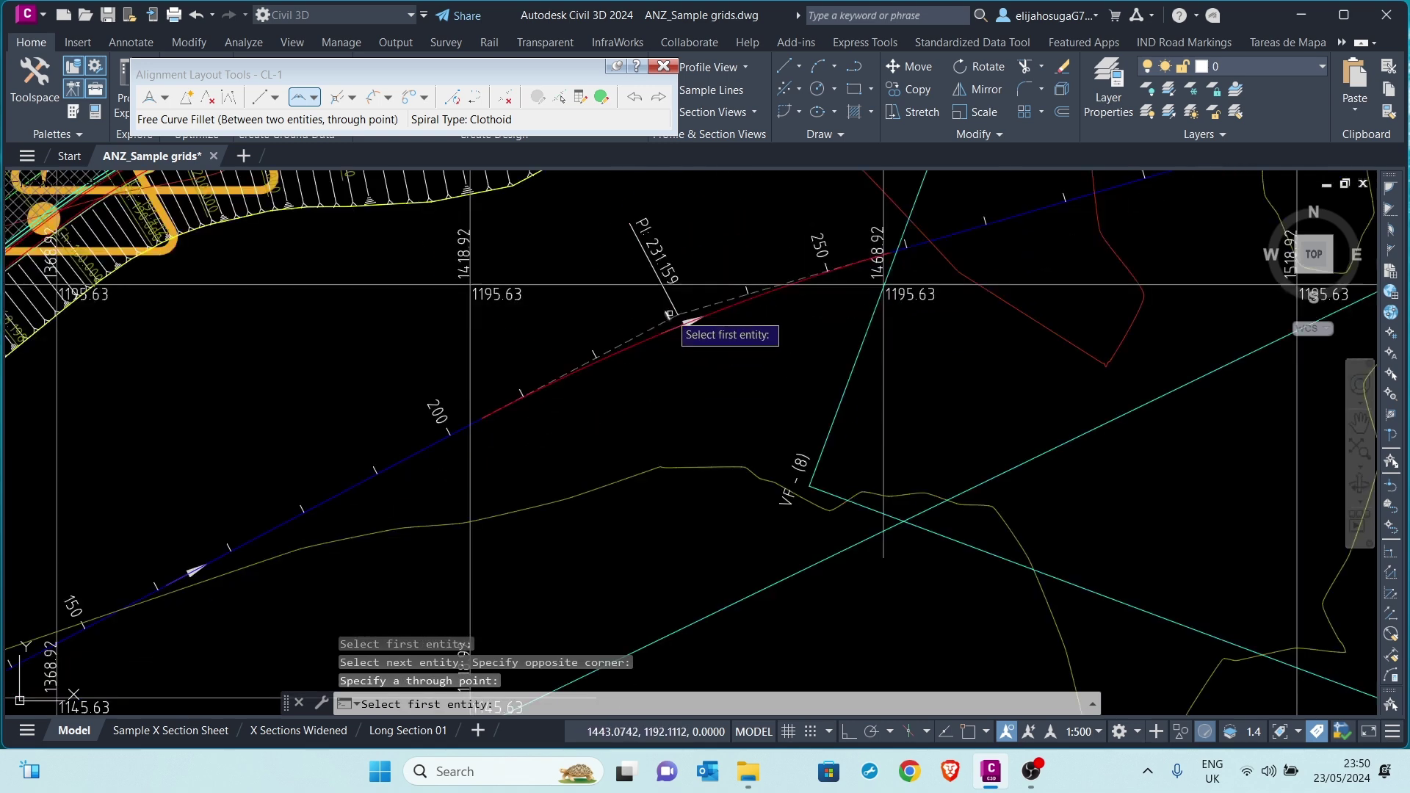
{"action": "key", "text": "Escape"}
- Examine the new curve and the rest of the CL-1 alignment alongside the road corridor
{"action": "scroll", "coordinate": [679, 320], "scroll_direction": "up", "scroll_amount": 6}
{"action": "scroll", "coordinate": [734, 362], "scroll_direction": "down", "scroll_amount": 2}
{"action": "mouse_move", "coordinate": [778, 381]}
{"action": "middle_mouse_down"}
{"action": "mouse_move", "coordinate": [517, 420]}
{"action": "mouse_move", "coordinate": [650, 301]}
{"action": "middle_mouse_up"}
{"action": "scroll", "coordinate": [536, 416], "scroll_direction": "down", "scroll_amount": 4}
{"action": "middle_click_drag", "start_coordinate": [276, 476], "coordinate": [570, 342]}
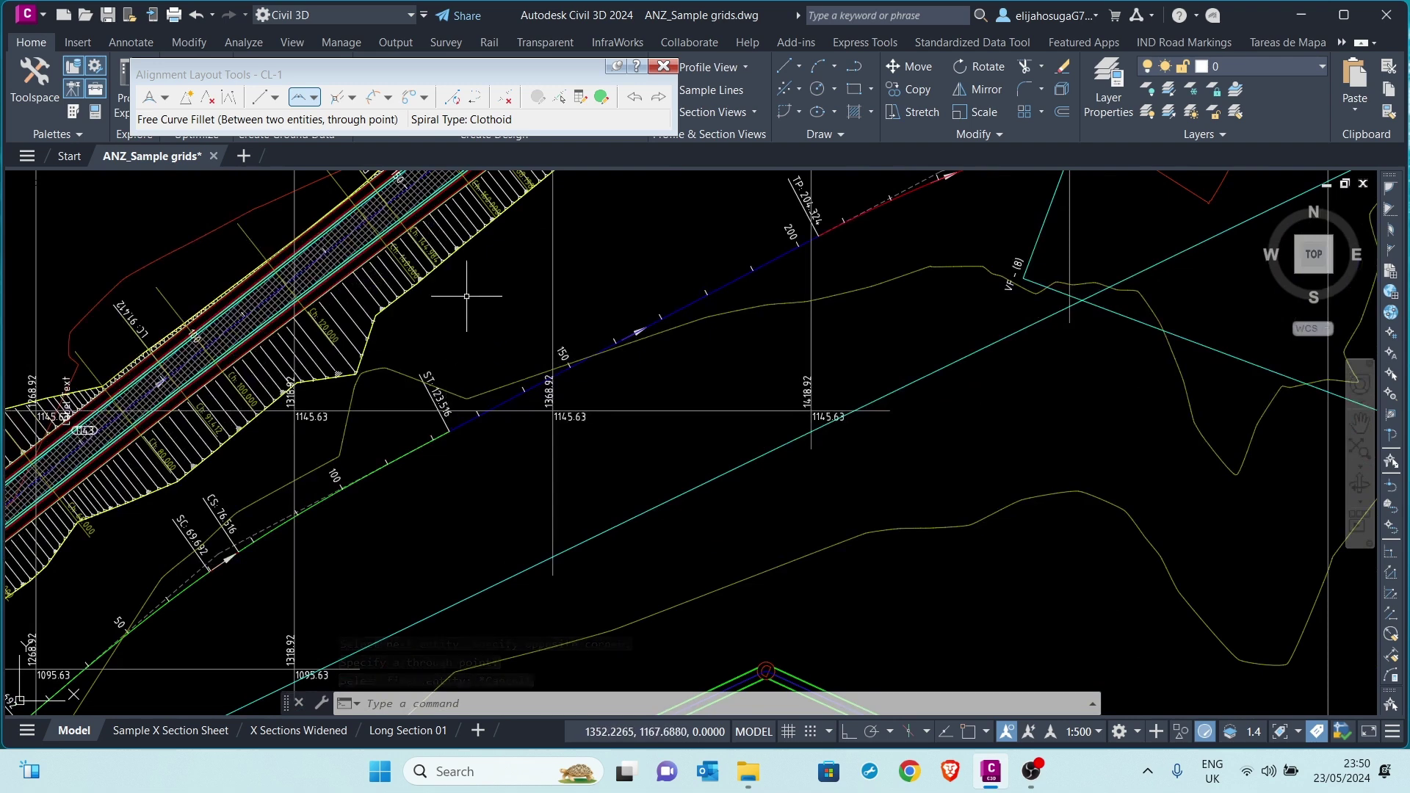
{"action": "scroll", "coordinate": [451, 329], "scroll_direction": "down", "scroll_amount": 4}
{"action": "middle_click_drag", "start_coordinate": [386, 285], "coordinate": [415, 306]}
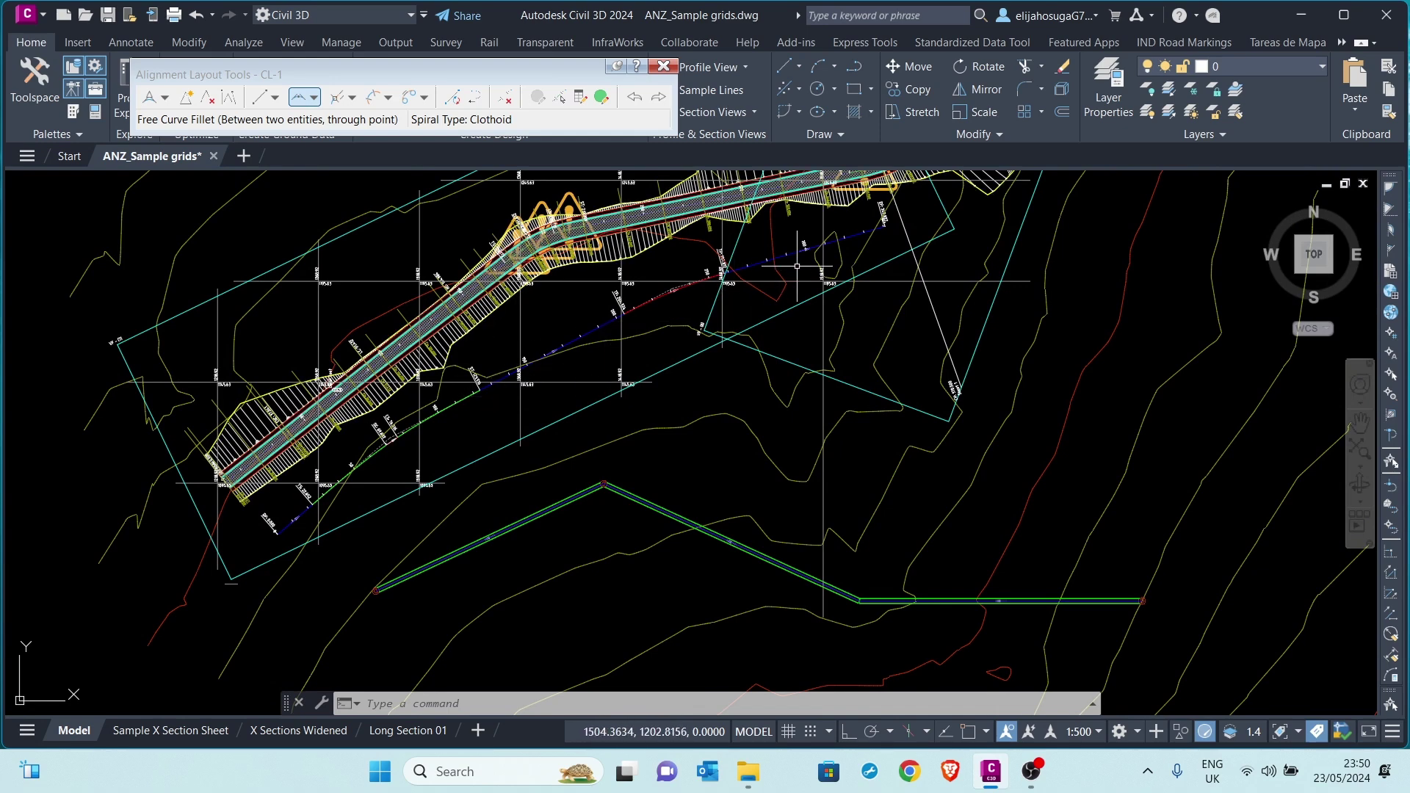
{"action": "left_click", "coordinate": [471, 273]}
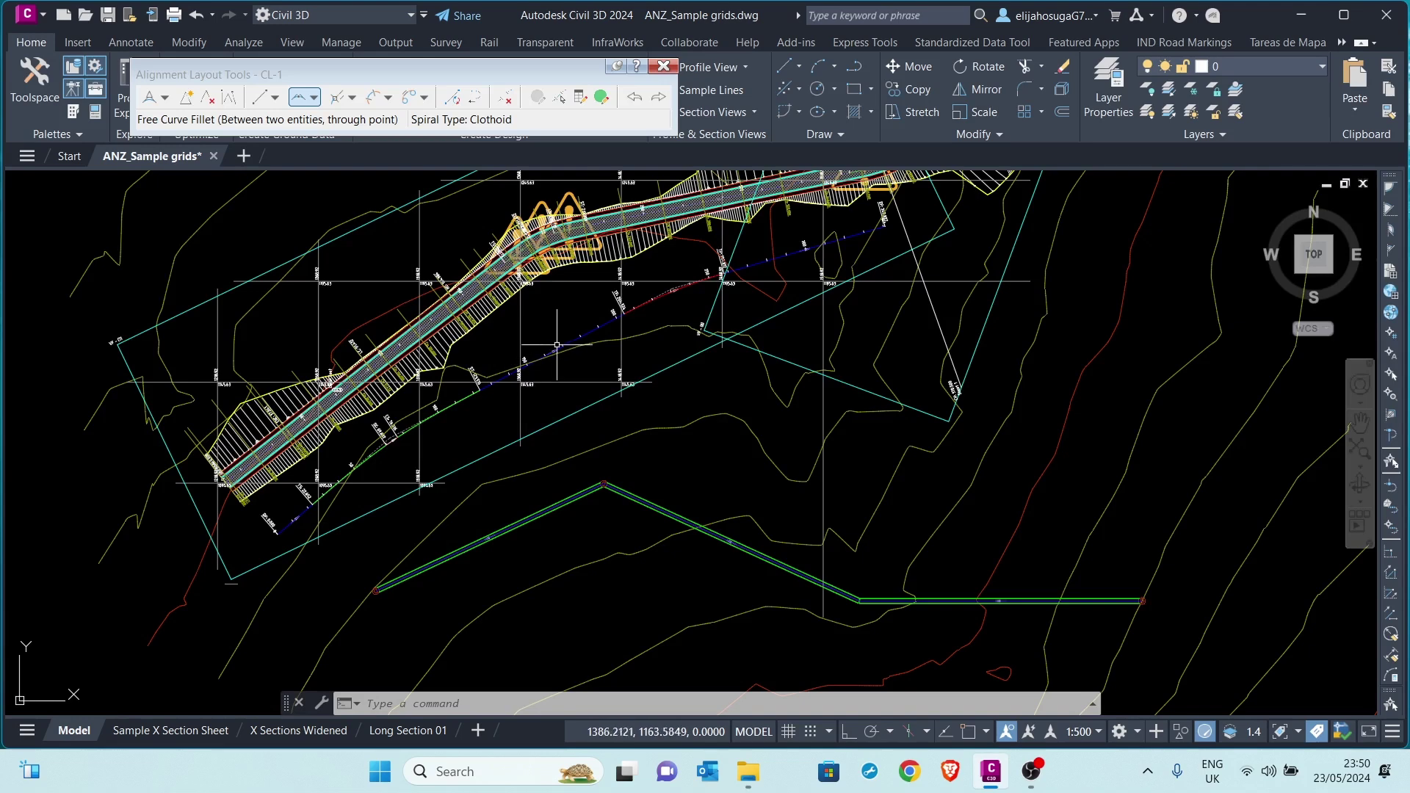
- Finish editing the CL-1 alignment and close its layout tools
{"action": "scroll", "coordinate": [597, 330], "scroll_direction": "up", "scroll_amount": 2}
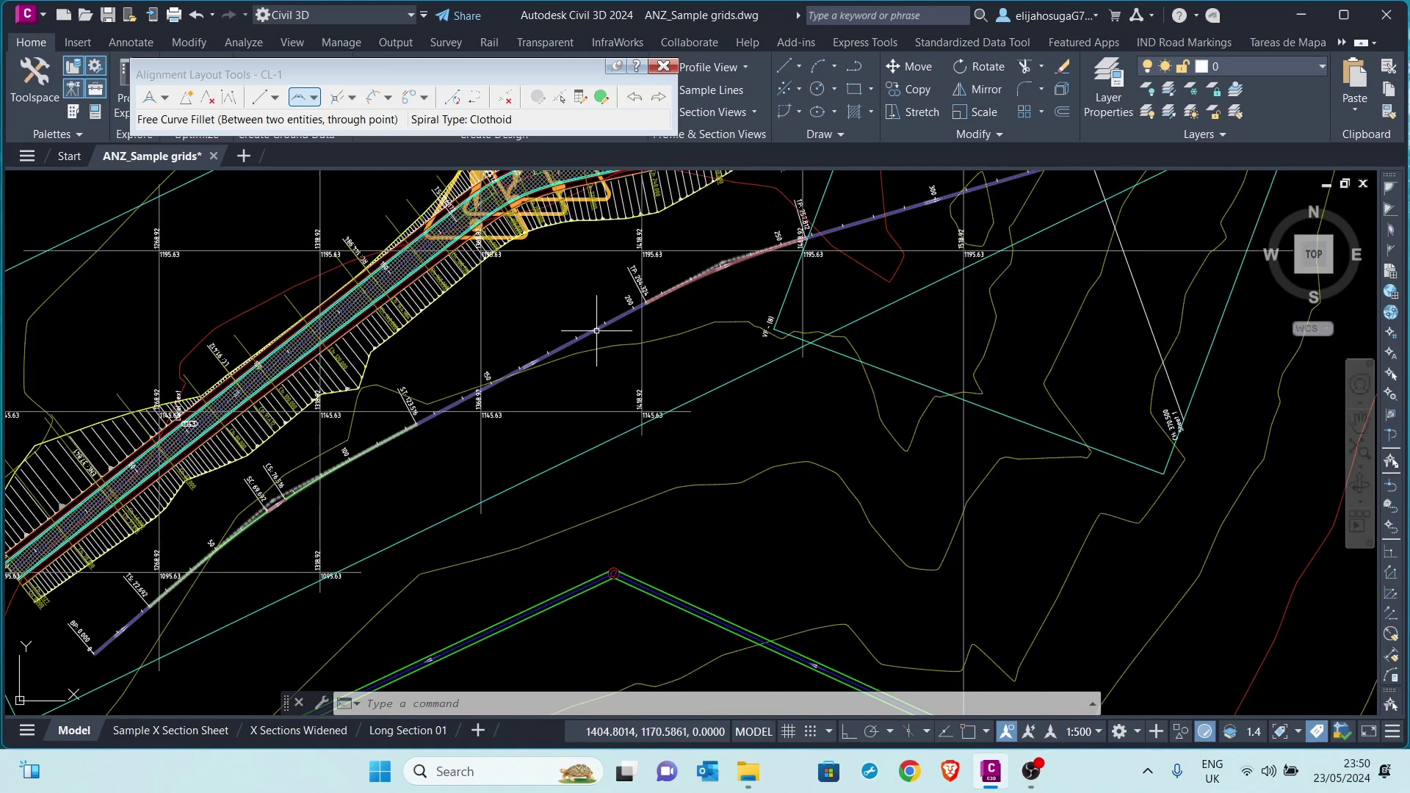
{"action": "left_click", "coordinate": [596, 330]}
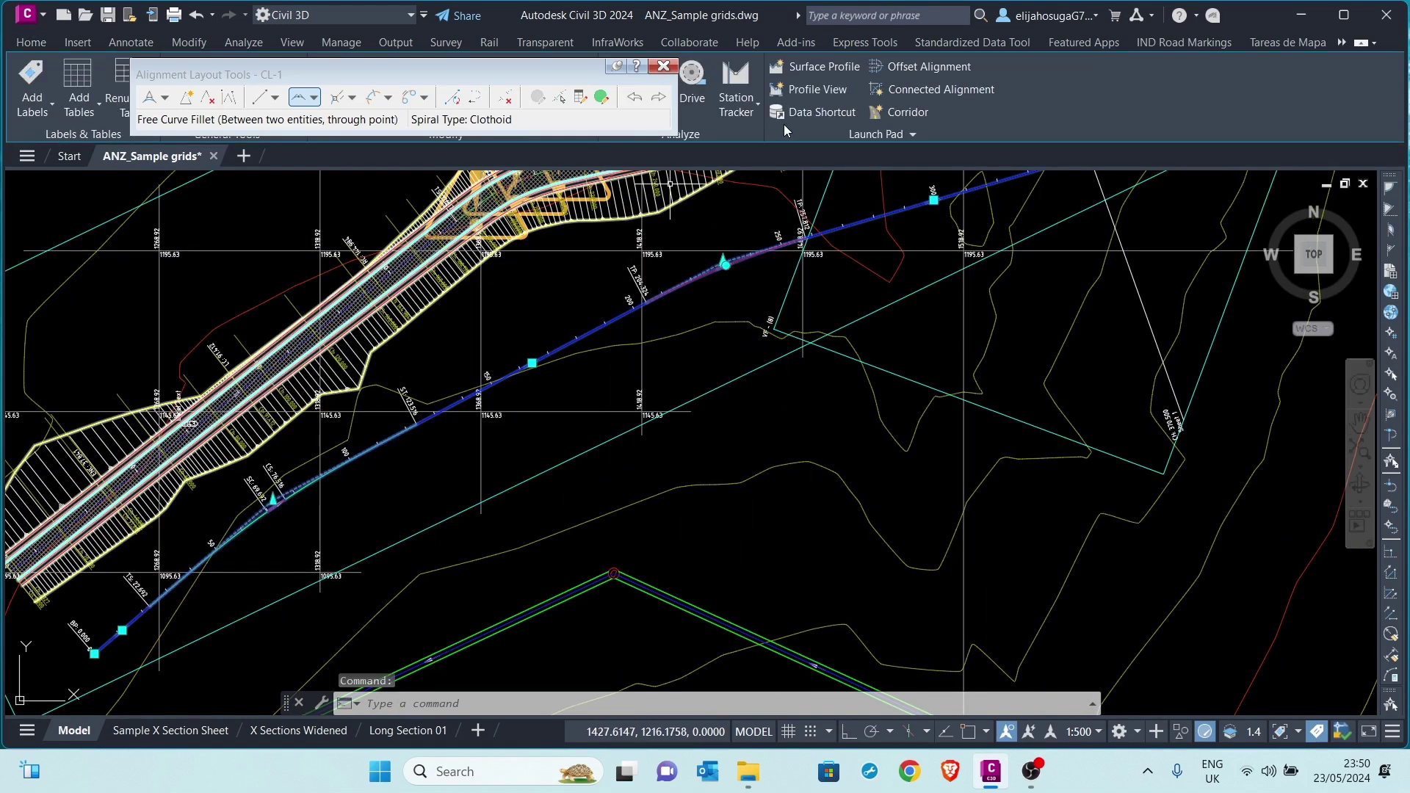
{"action": "key", "text": "Escape"}
{"action": "key", "text": "Escape"}
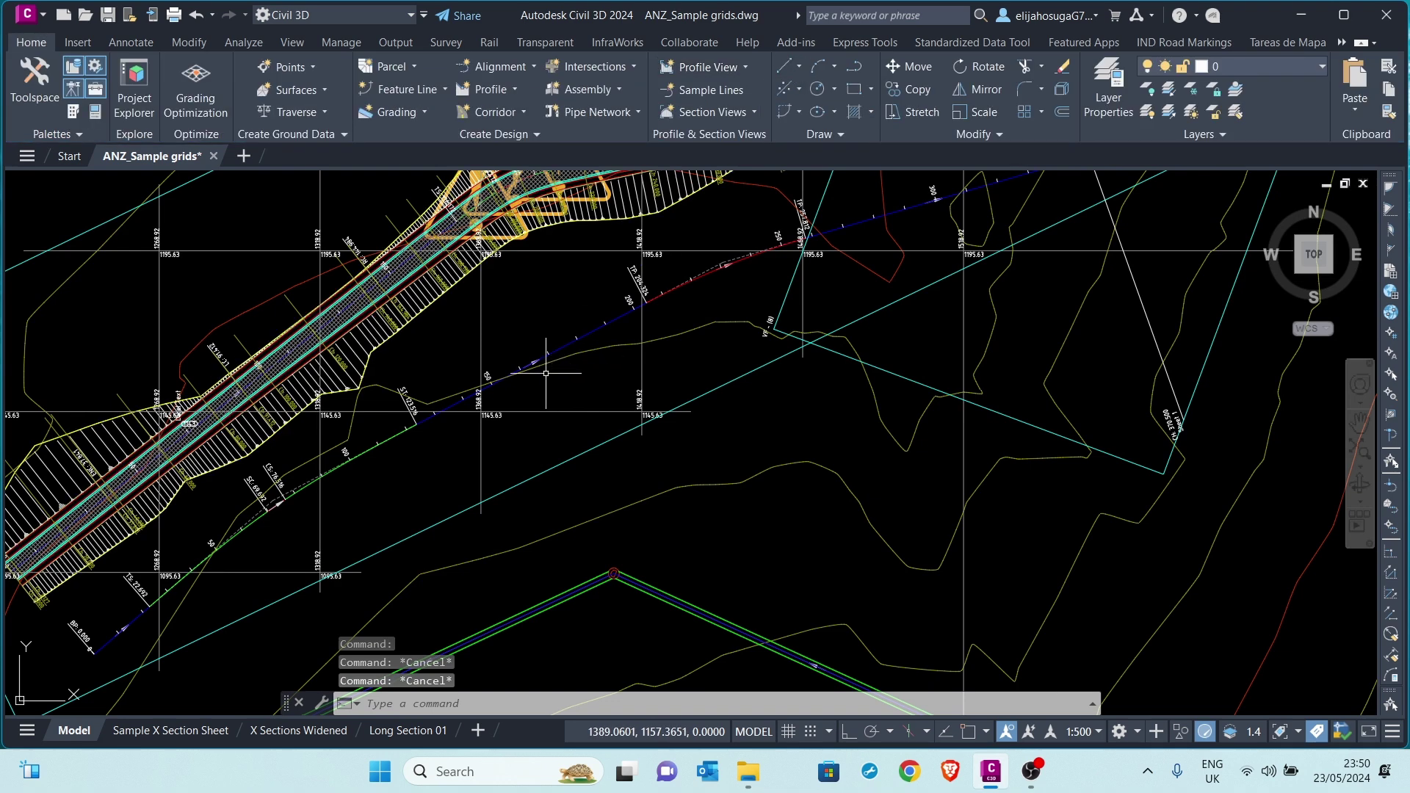
- Create a surface profile of the EG surface along the full CL-1 alignment and send it to a profile view
{"action": "left_click", "coordinate": [566, 346]}
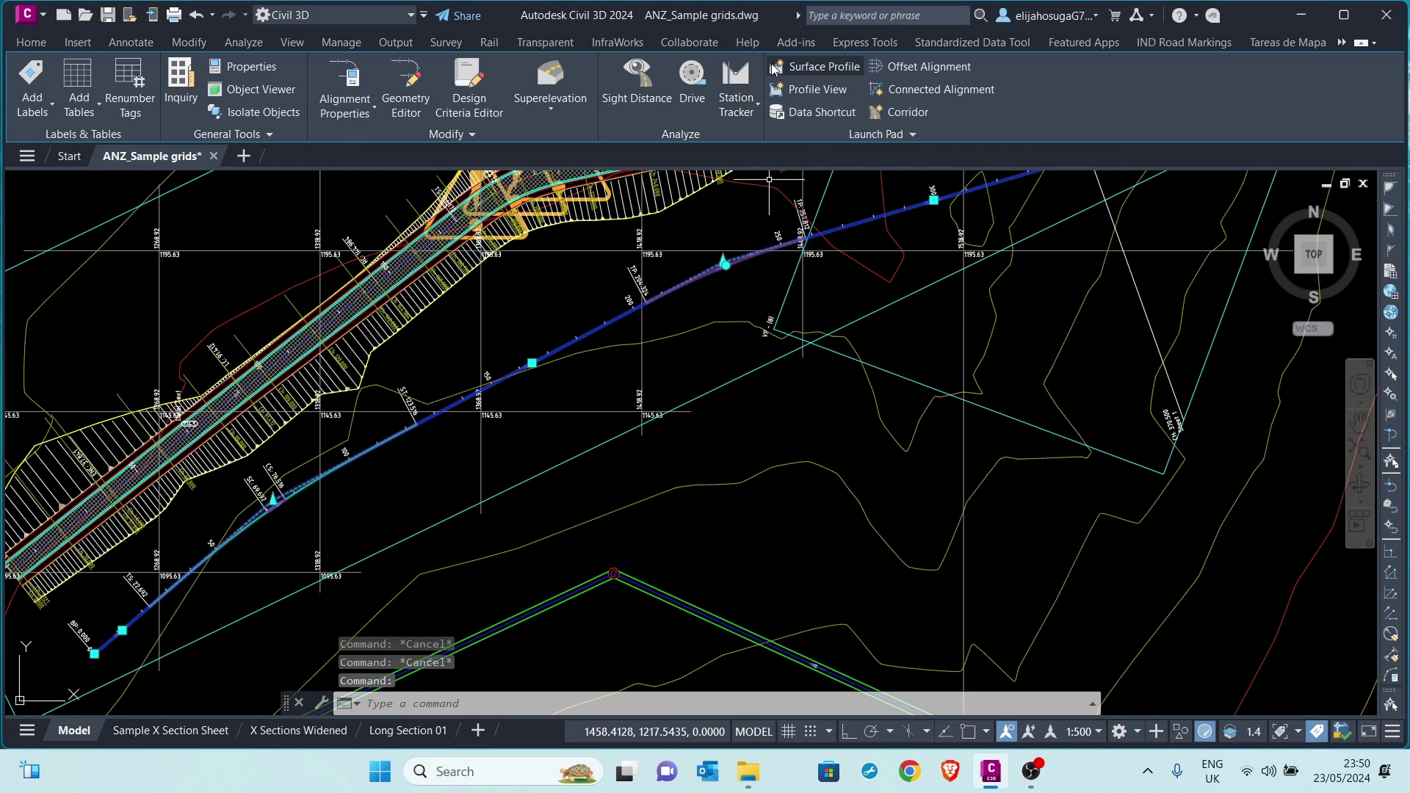
{"action": "left_click", "coordinate": [817, 66]}
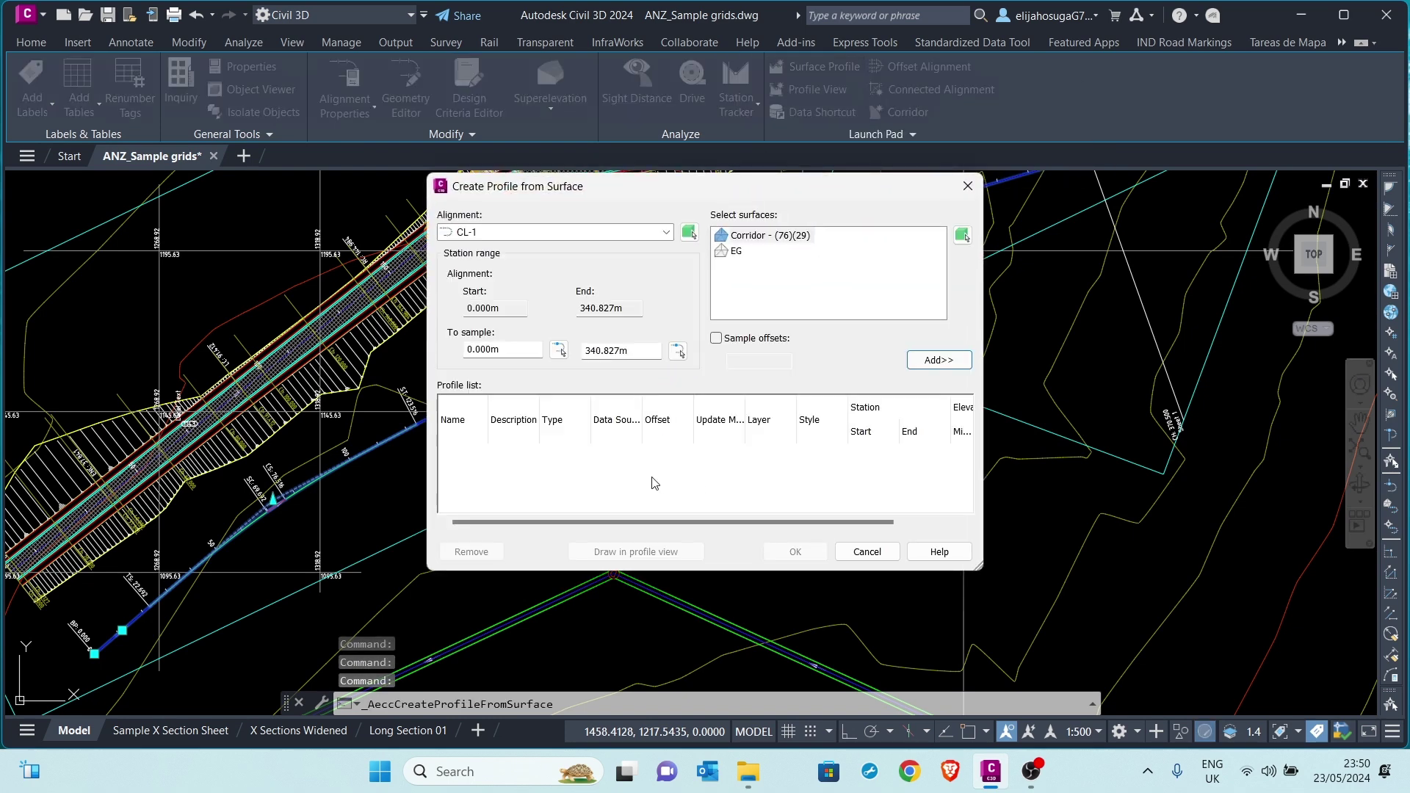
{"action": "left_click", "coordinate": [737, 251]}
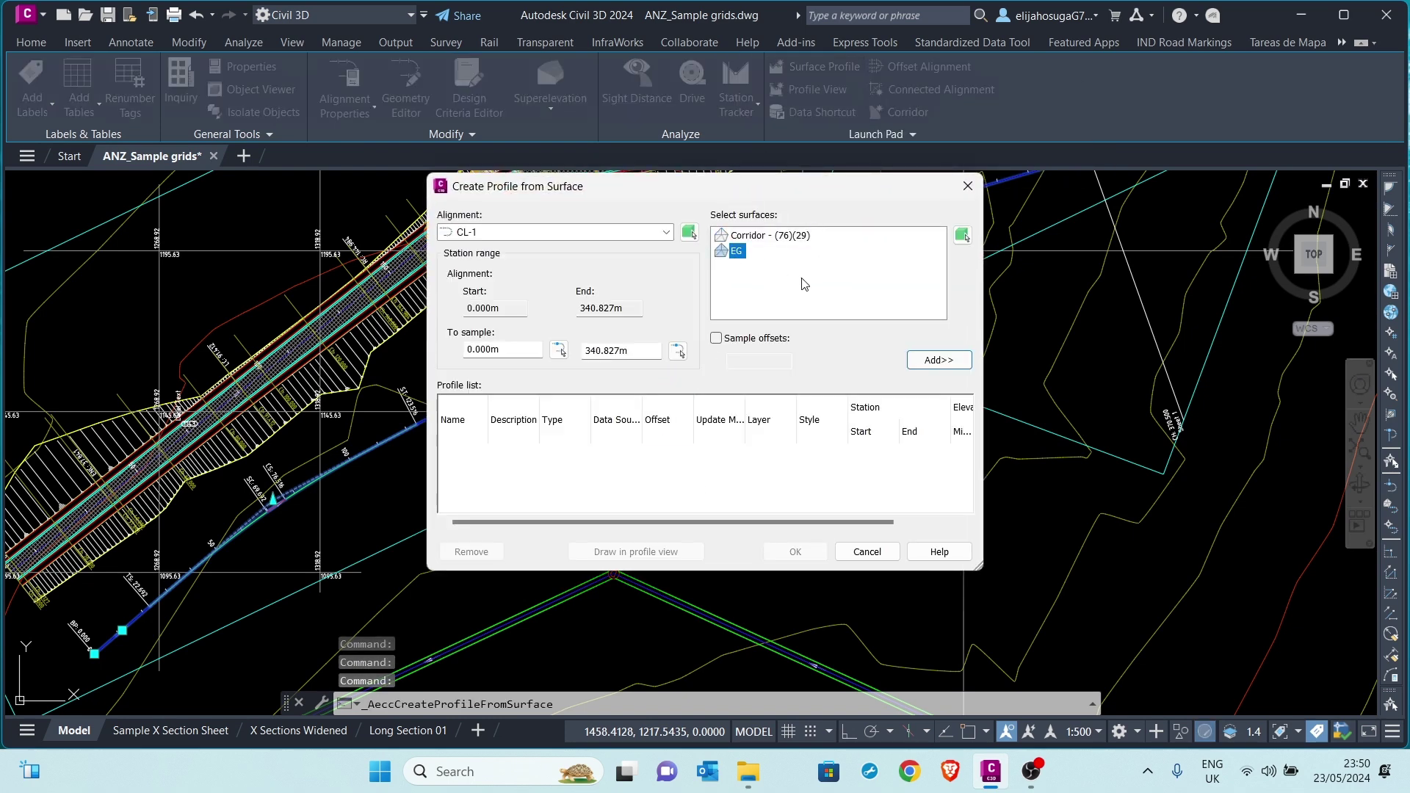
{"action": "left_click", "coordinate": [940, 360]}
{"action": "left_click", "coordinate": [636, 551]}
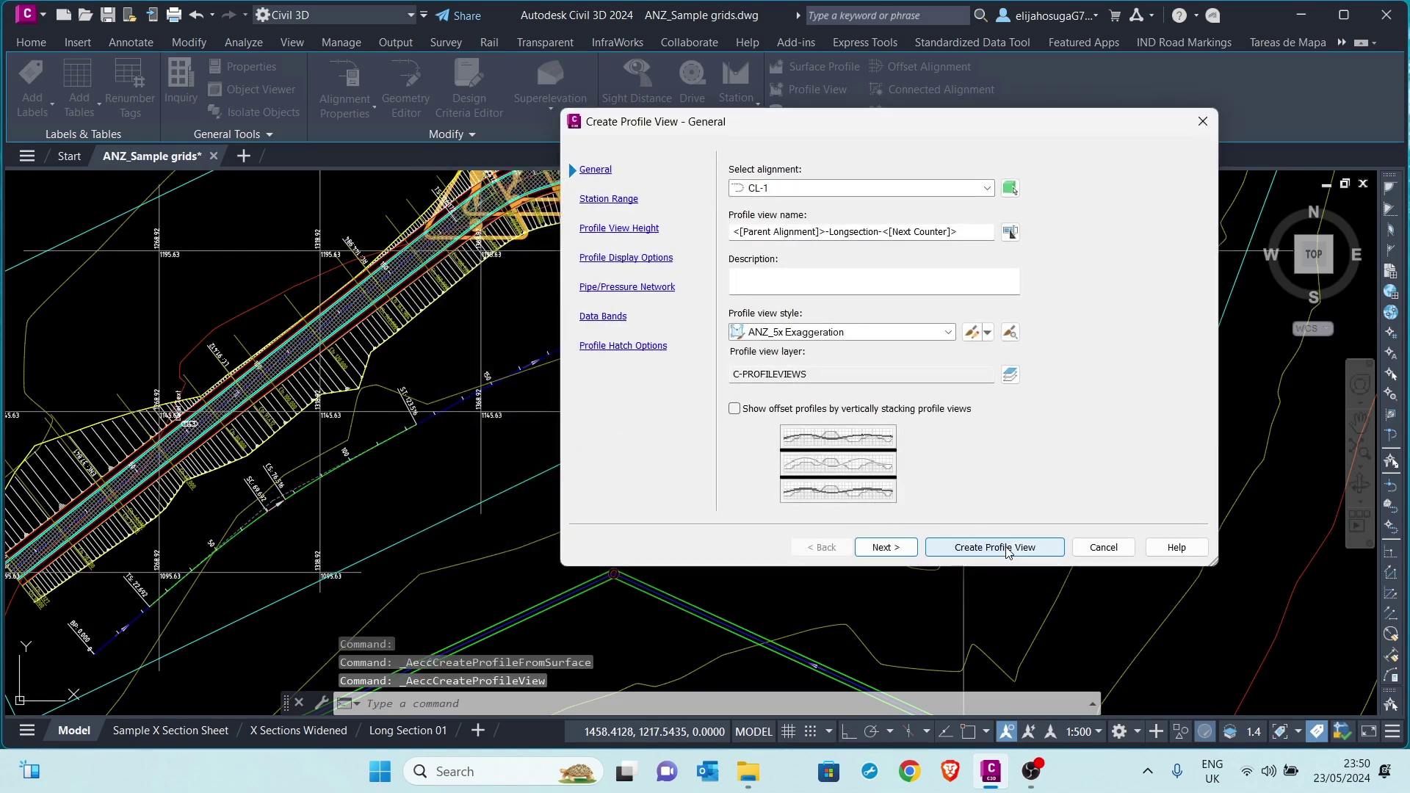
- Create the CL-1 profile view with the ANZ_5x Exaggeration style and place it in the empty space below the section sheets
{"action": "left_click", "coordinate": [1014, 548]}
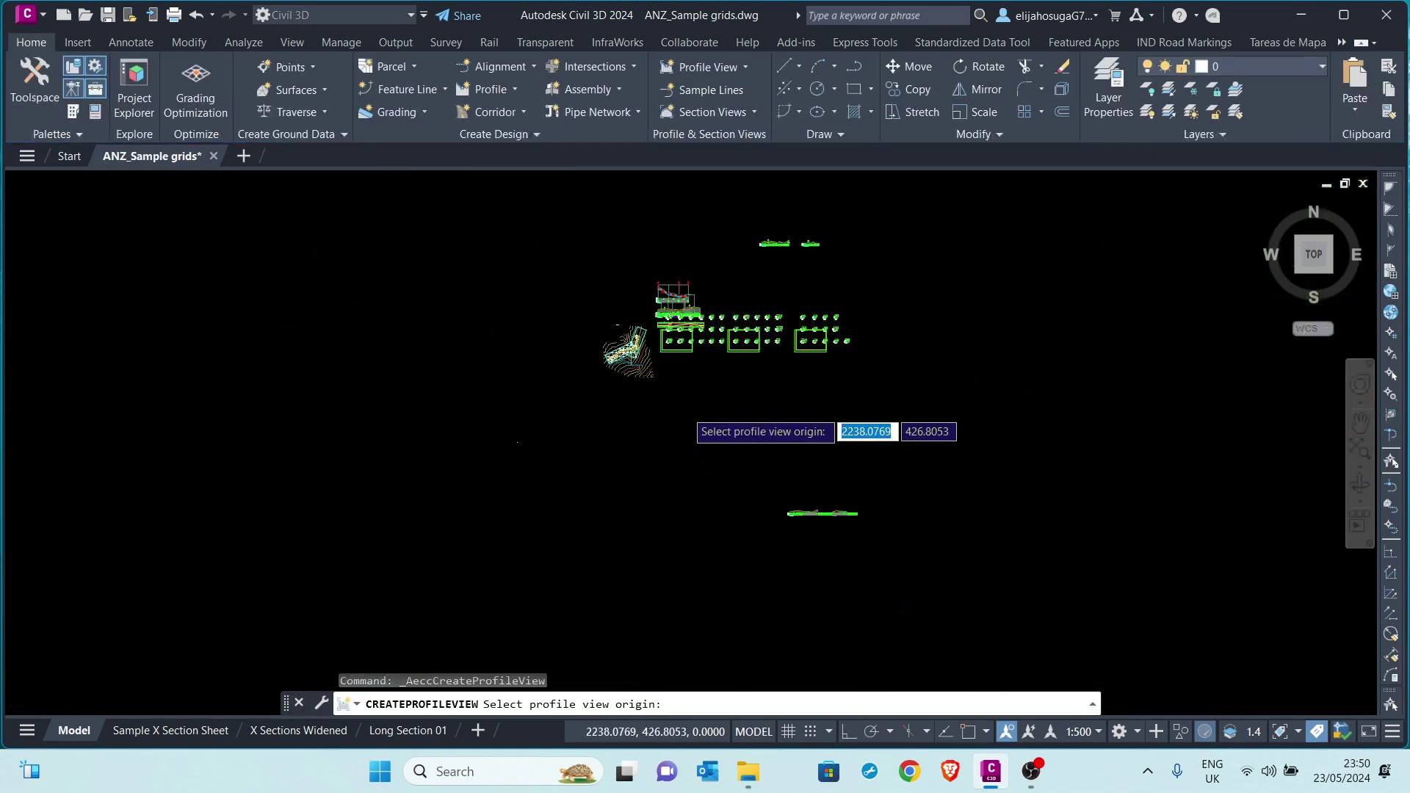
{"action": "scroll", "coordinate": [690, 411], "scroll_direction": "up", "scroll_amount": 2}
{"action": "left_click", "coordinate": [676, 398]}
{"action": "scroll", "coordinate": [671, 397], "scroll_direction": "up", "scroll_amount": 6}
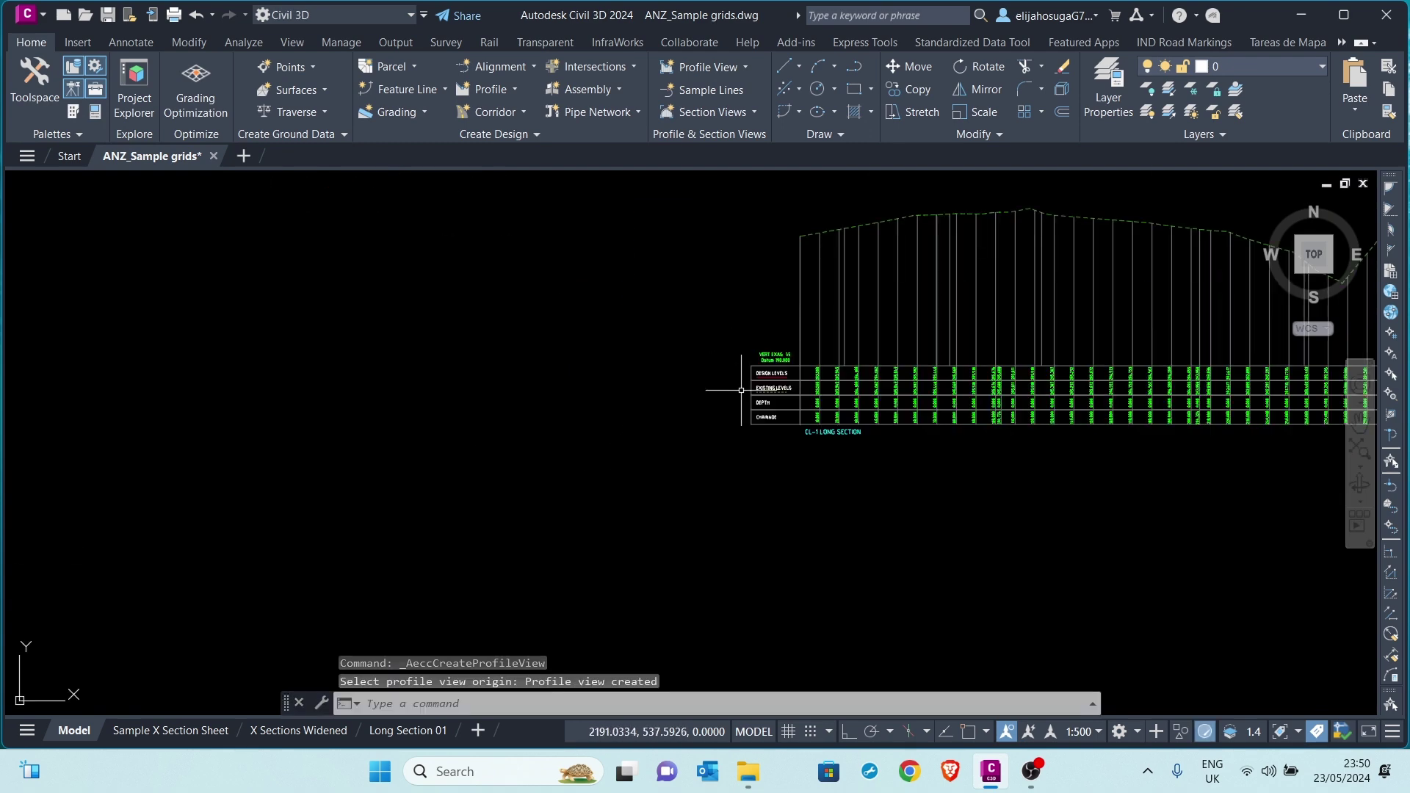
{"action": "middle_click_drag", "start_coordinate": [820, 382], "coordinate": [546, 413]}
{"action": "scroll", "coordinate": [631, 373], "scroll_direction": "down", "scroll_amount": 1}
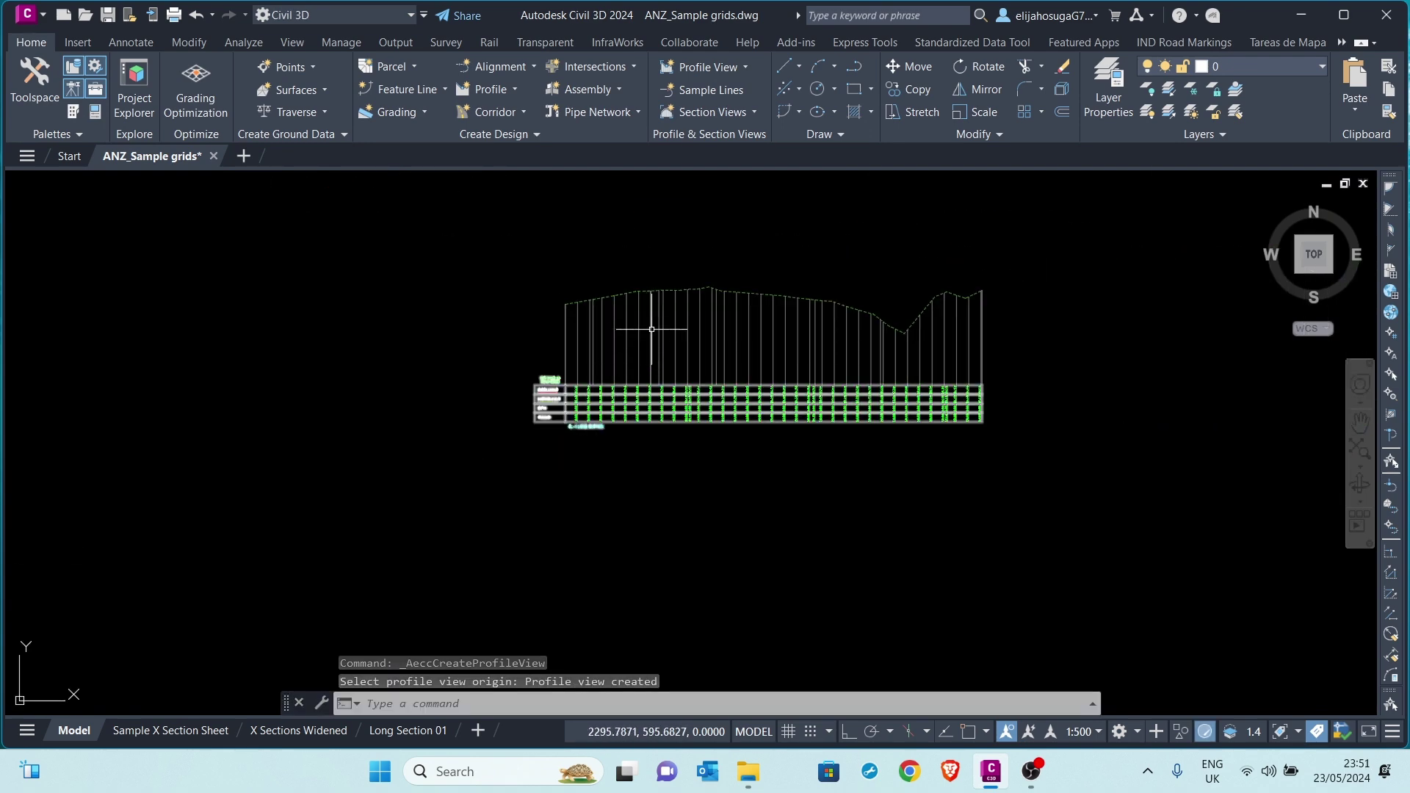
- Create a new design profile on the CL-1 long section with style ANZ_Design Plotting (by layer) and label set ANZ Default
{"action": "left_click", "coordinate": [482, 90]}
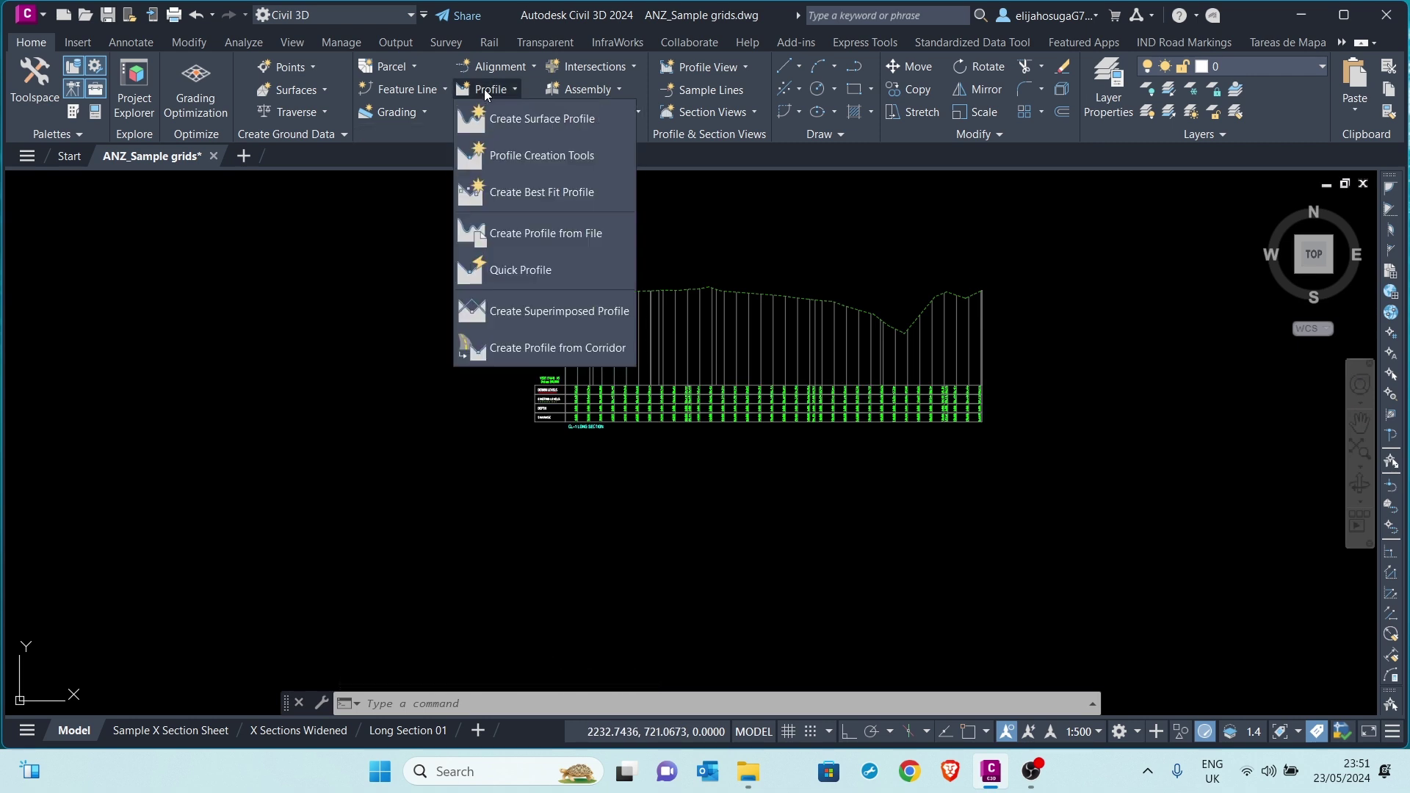
{"action": "left_click", "coordinate": [516, 157]}
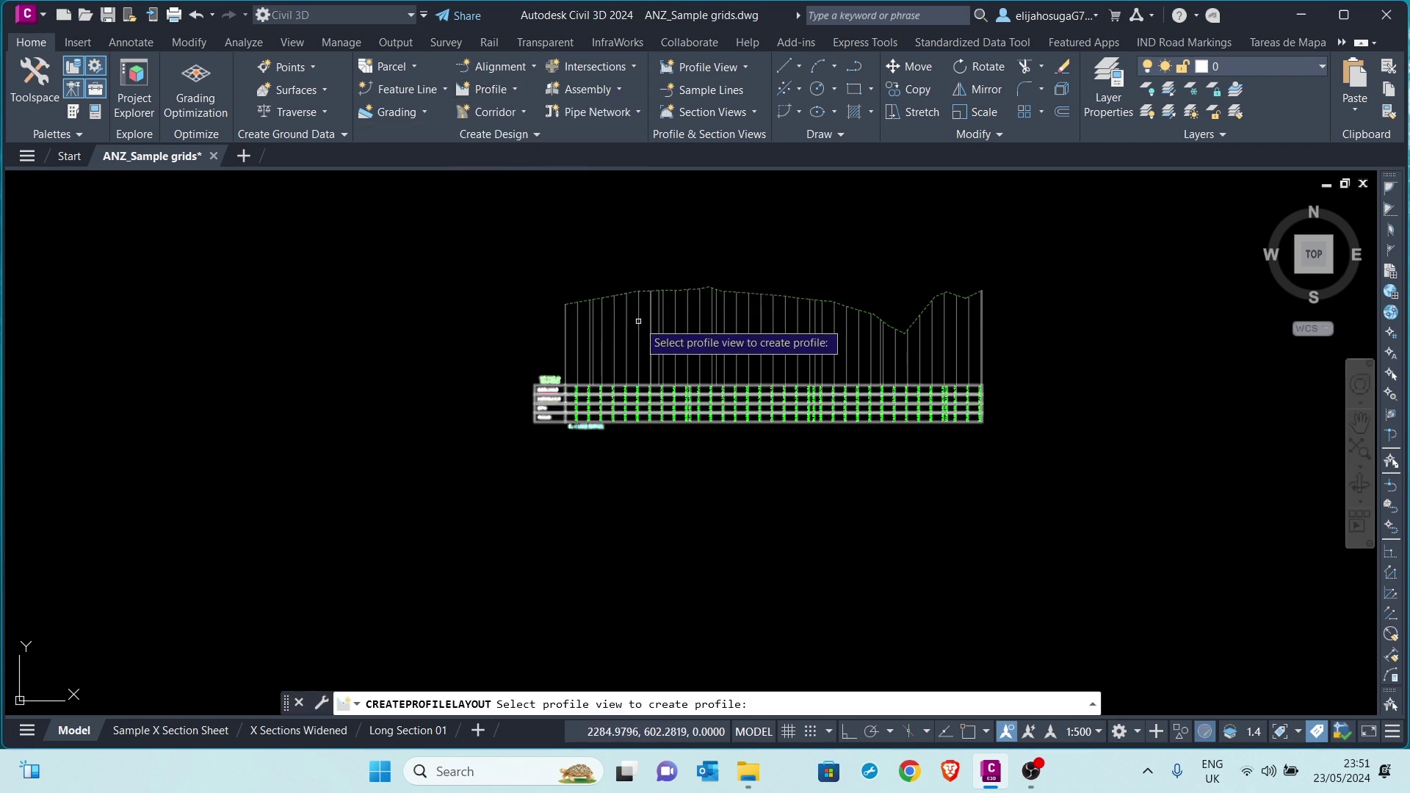
{"action": "left_click", "coordinate": [616, 424]}
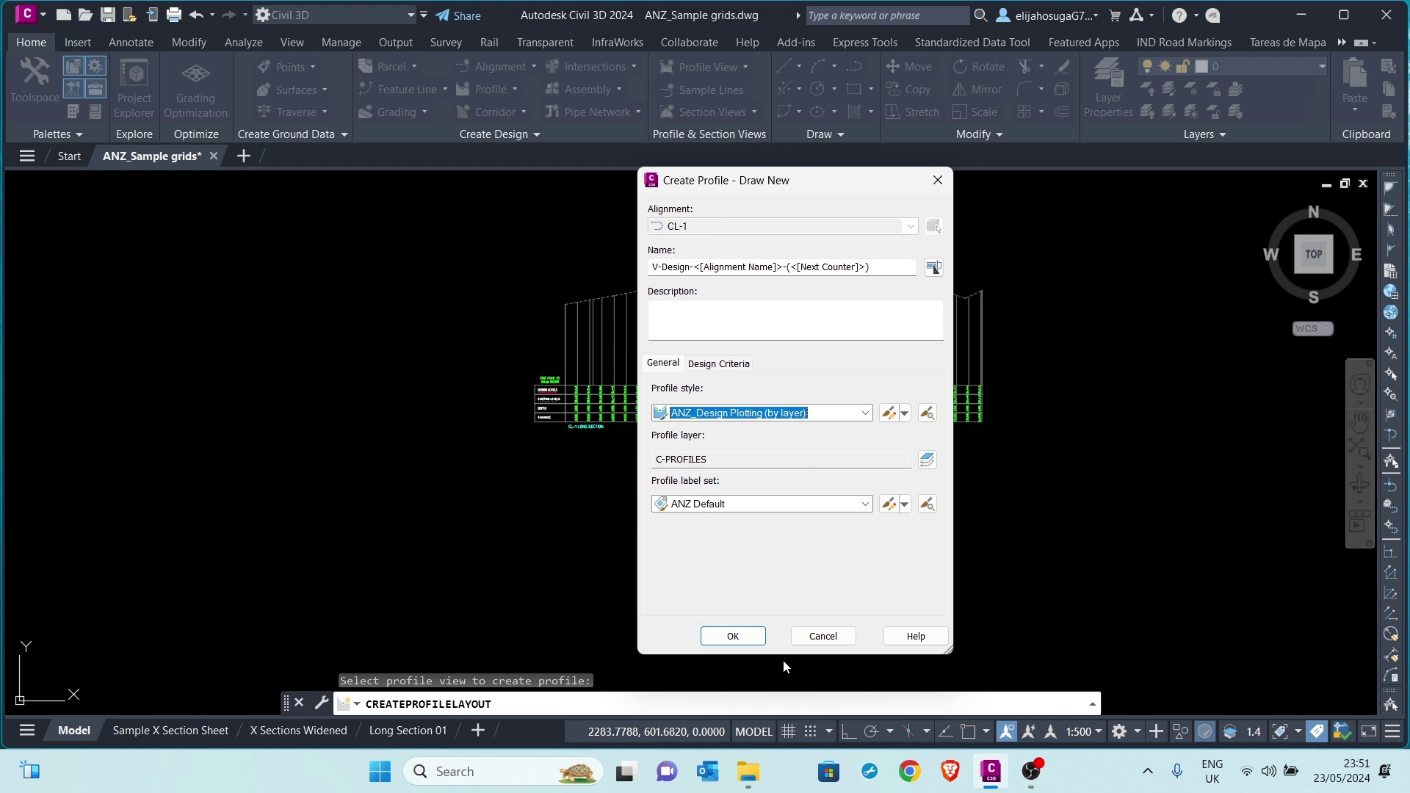
{"action": "left_click", "coordinate": [735, 638]}
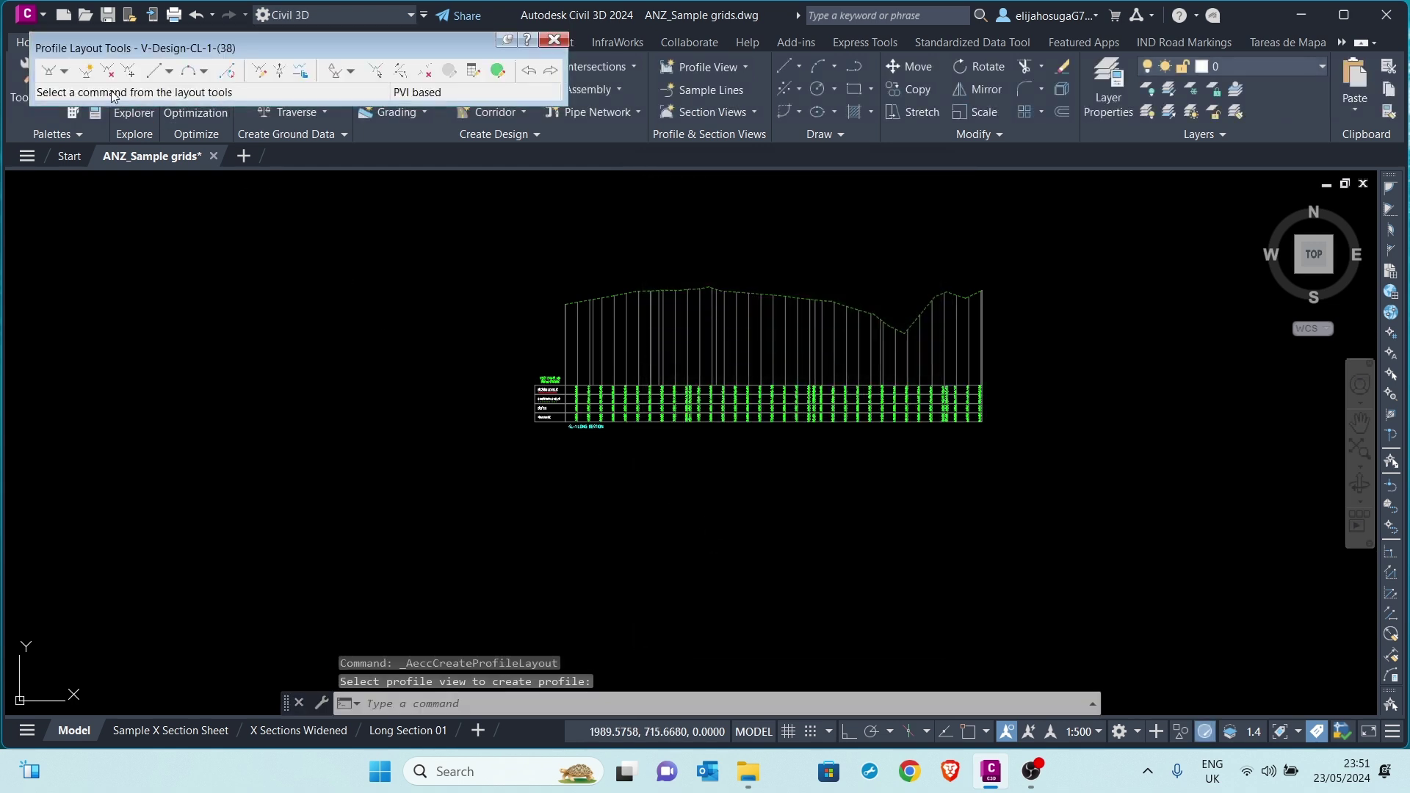
- Draw design tangents with curves from the ground line's start through an IP at about chainage 188 to the ground line's end
{"action": "left_click", "coordinate": [65, 74]}
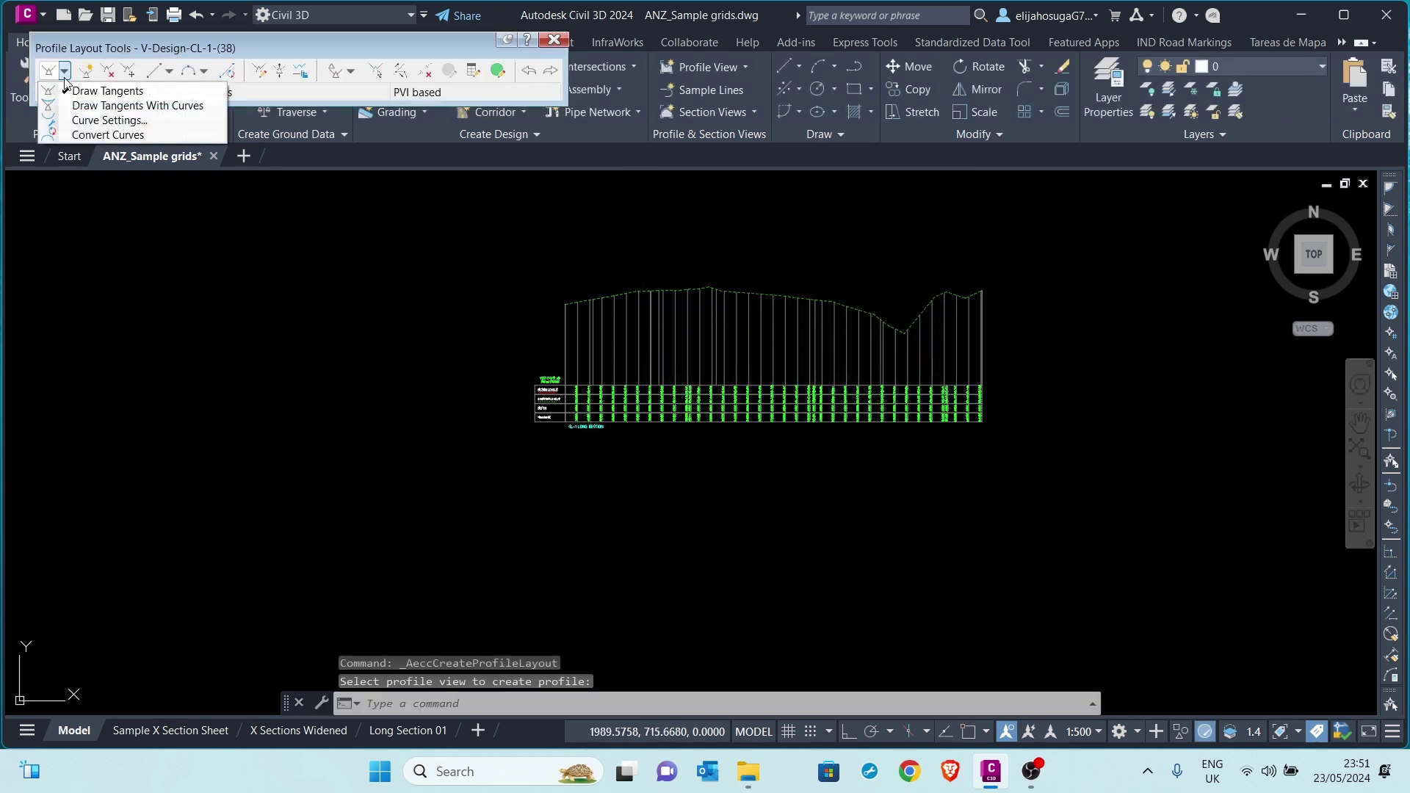
{"action": "left_click", "coordinate": [144, 109]}
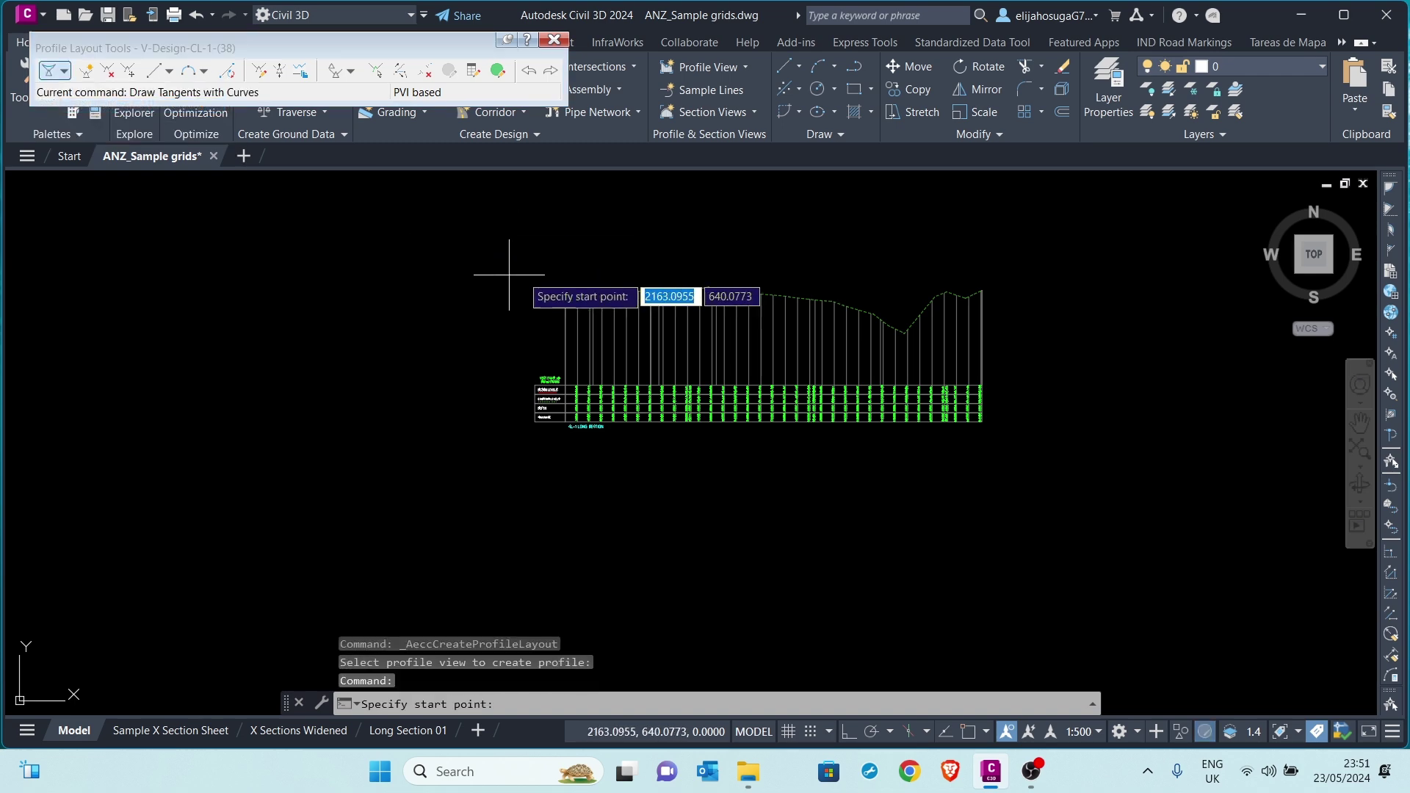
{"action": "scroll", "coordinate": [587, 294], "scroll_direction": "up", "scroll_amount": 5}
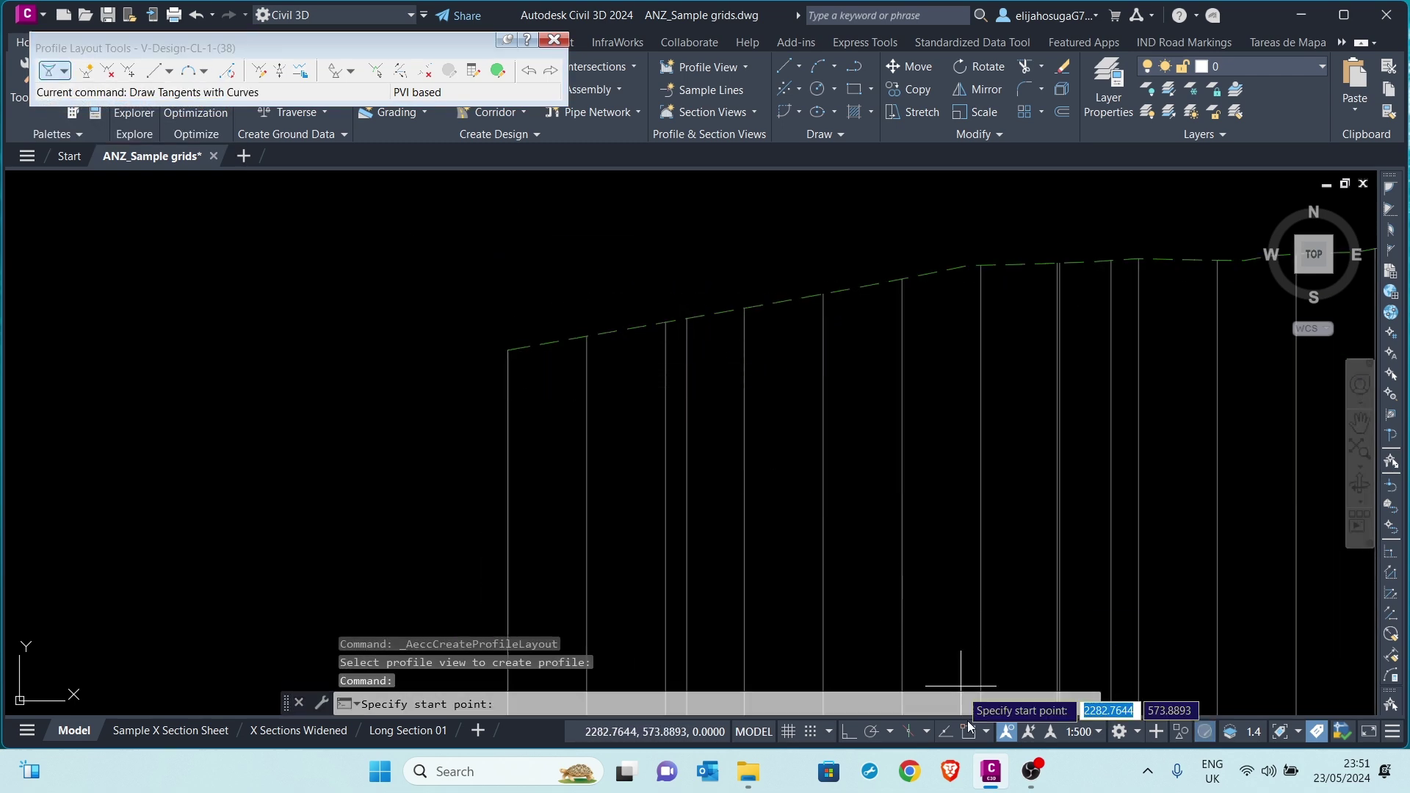
{"action": "left_click", "coordinate": [507, 349]}
{"action": "scroll", "coordinate": [828, 318], "scroll_direction": "down", "scroll_amount": 4}
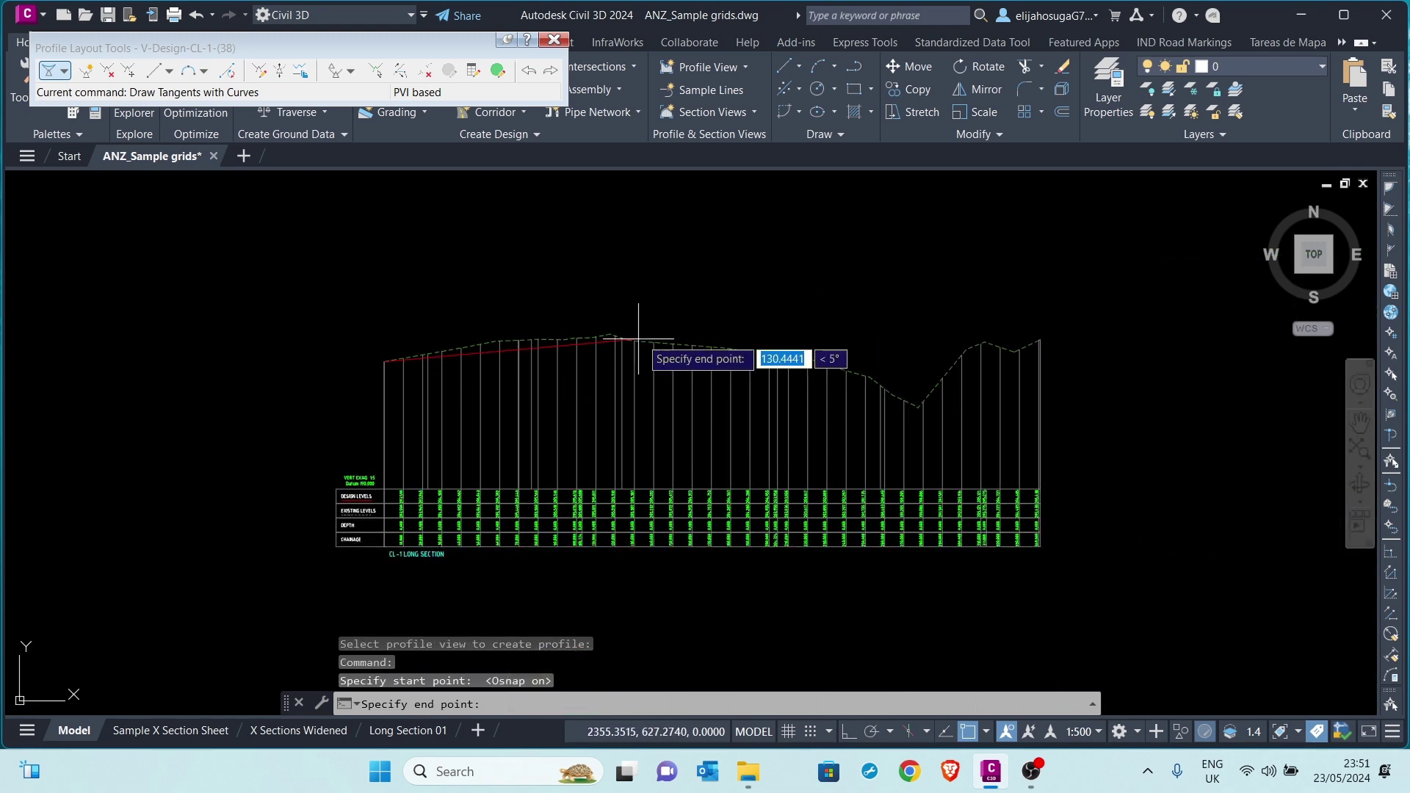
{"action": "left_click", "coordinate": [745, 338]}
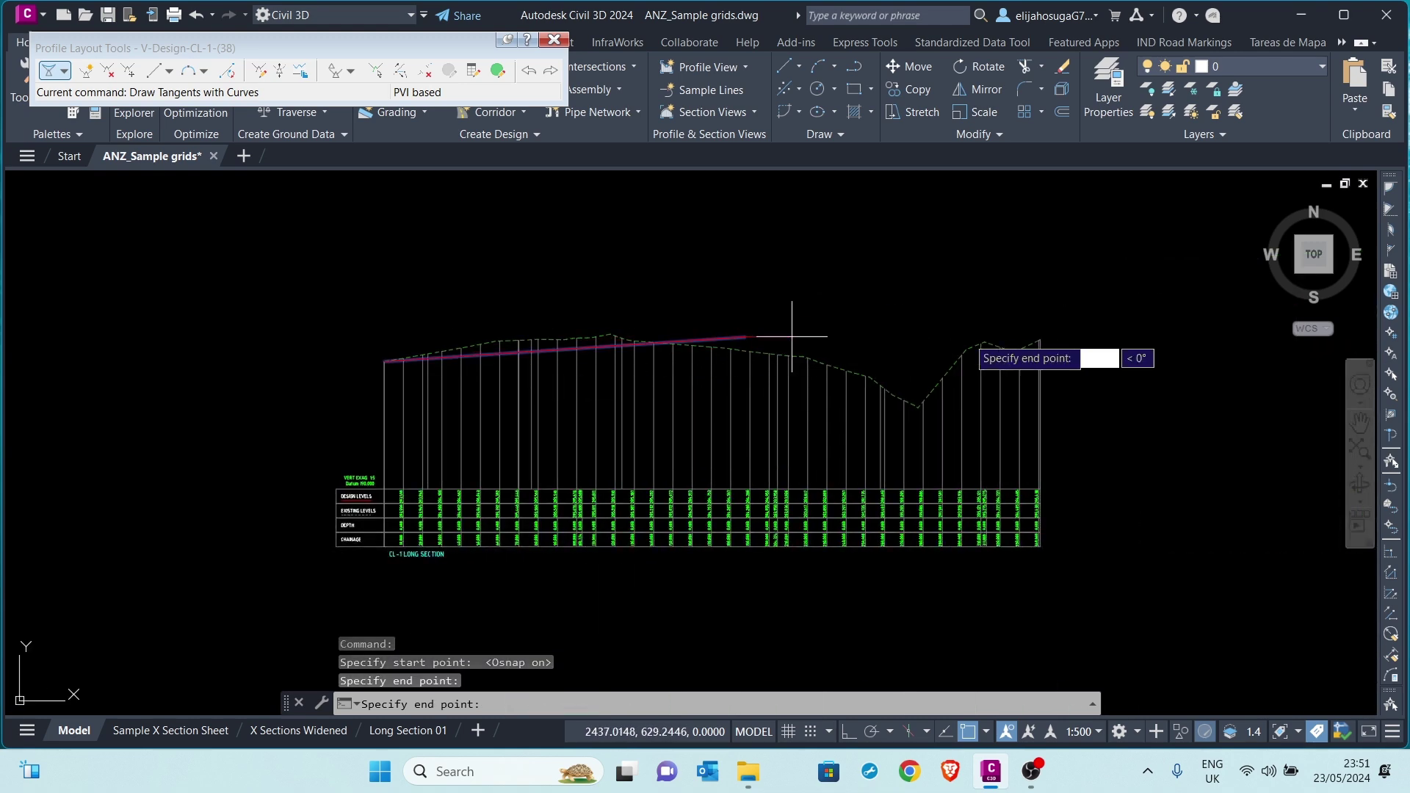
{"action": "scroll", "coordinate": [1024, 339], "scroll_direction": "up", "scroll_amount": 4}
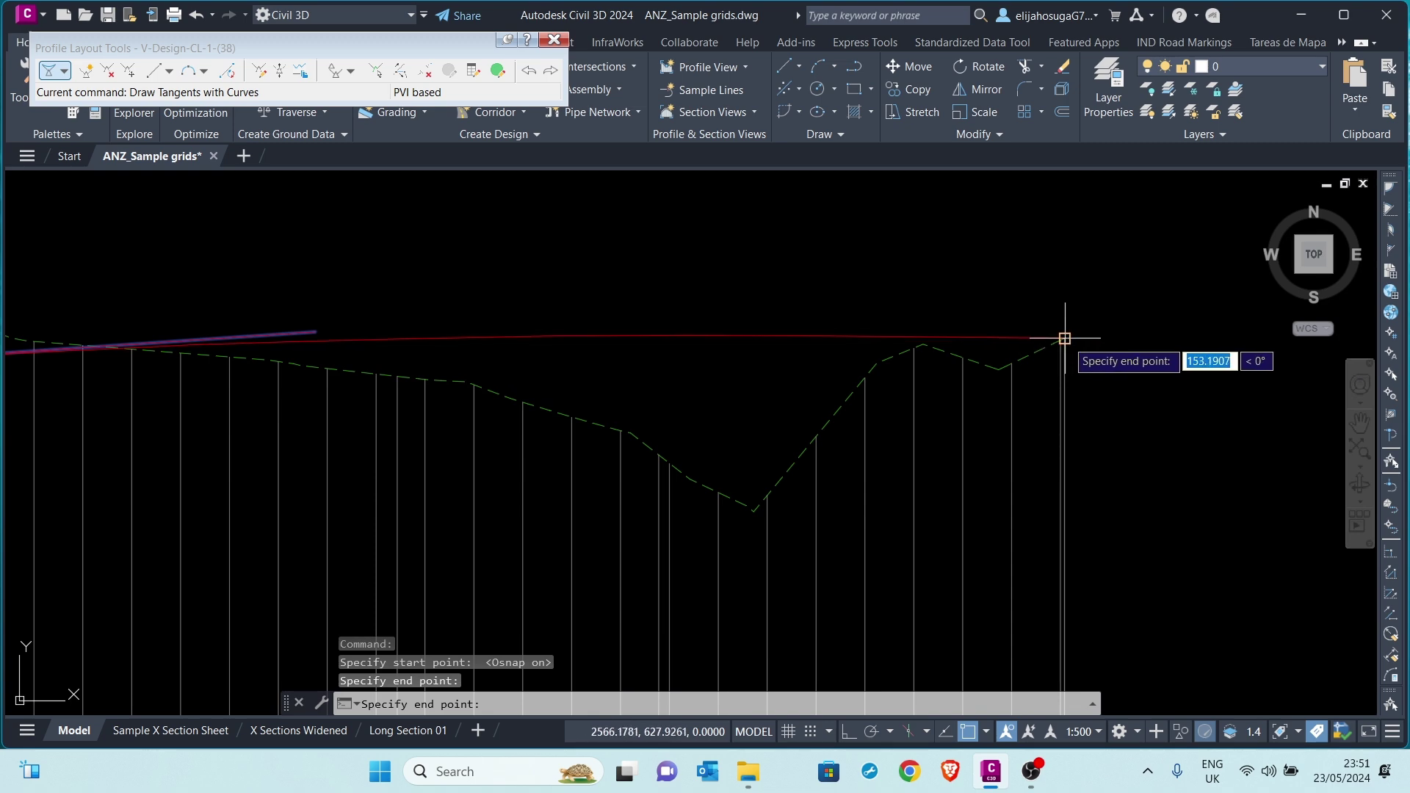
{"action": "left_click", "coordinate": [1063, 338]}
{"action": "key", "text": "Return"}
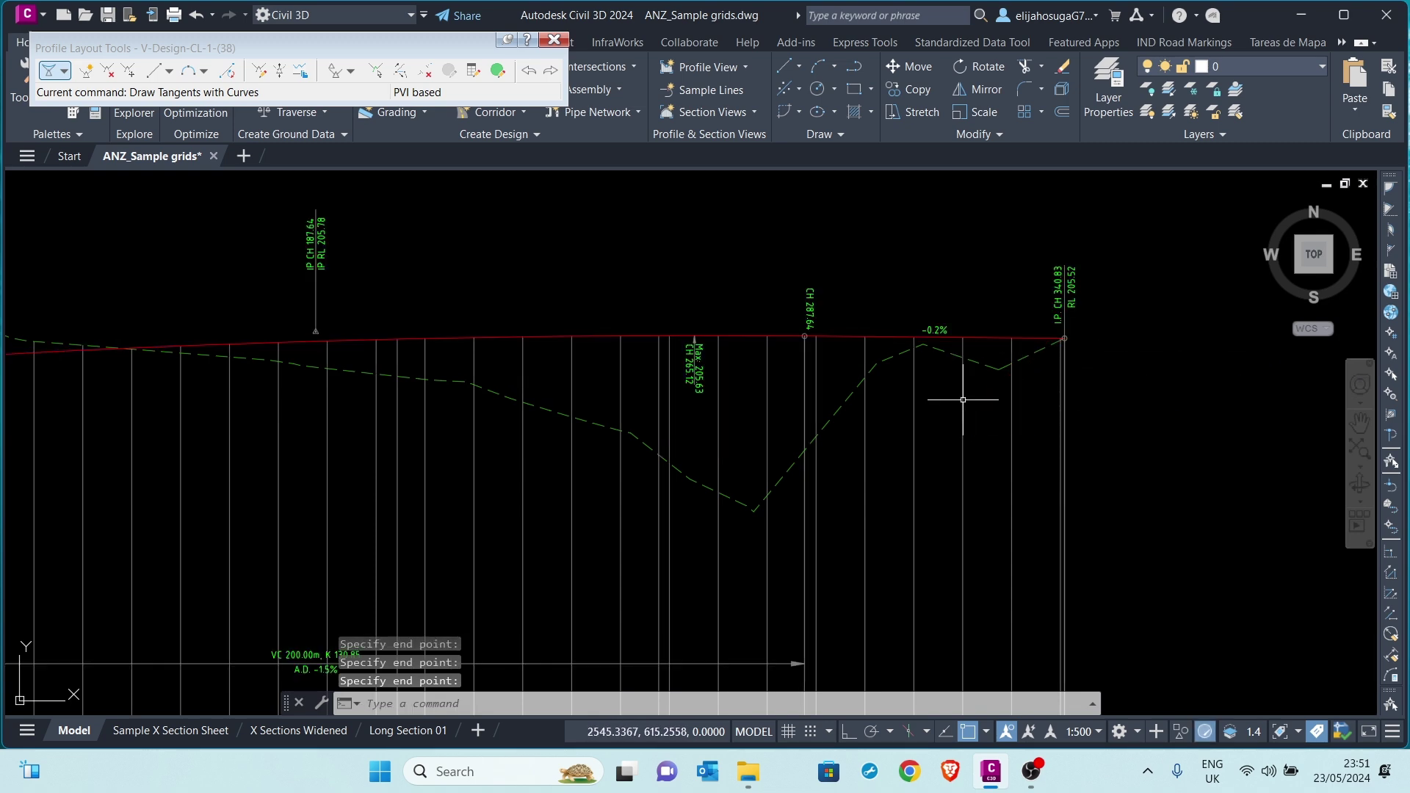
{"action": "scroll", "coordinate": [932, 397], "scroll_direction": "down", "scroll_amount": 8}
{"action": "scroll", "coordinate": [840, 402], "scroll_direction": "up", "scroll_amount": 4}
{"action": "scroll", "coordinate": [837, 397], "scroll_direction": "down", "scroll_amount": 8}
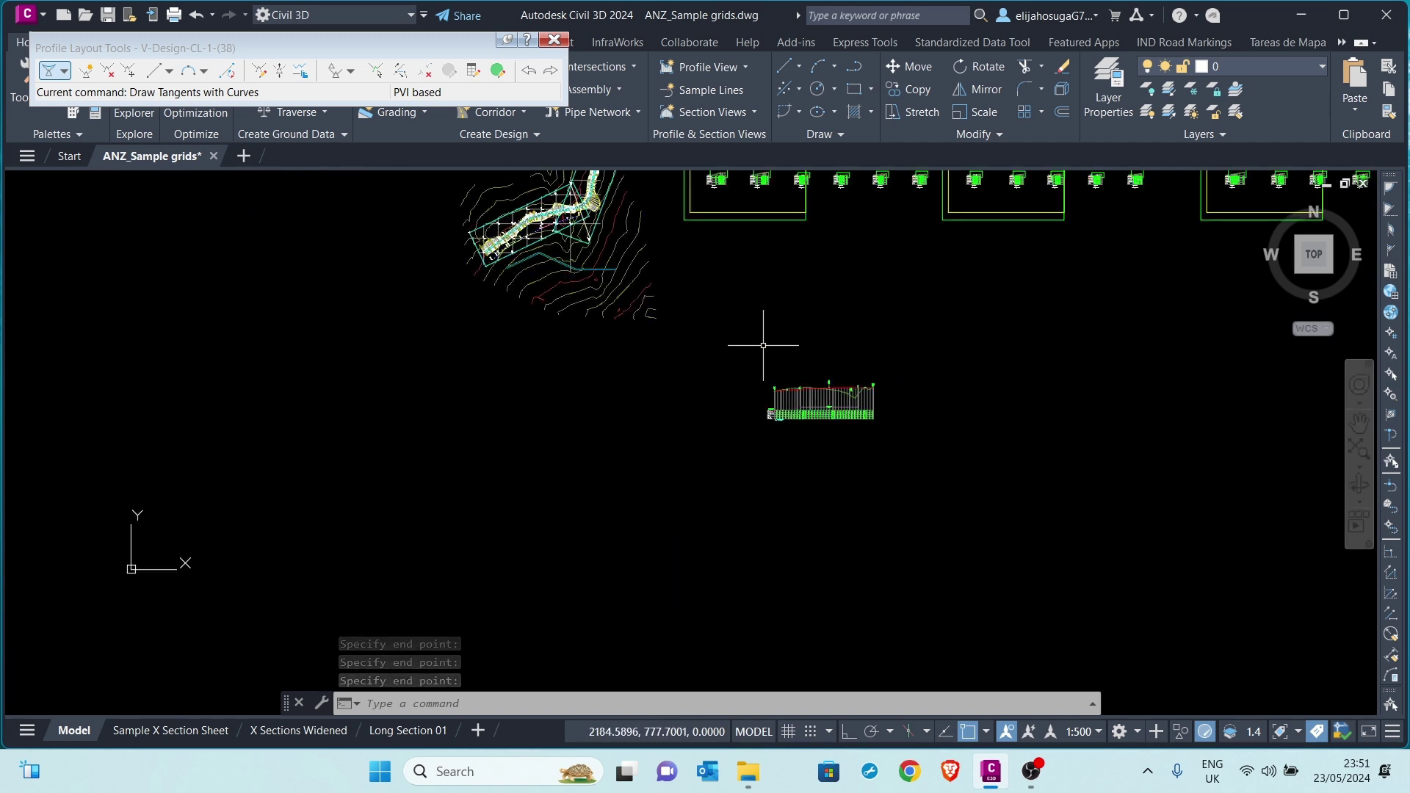
{"action": "scroll", "coordinate": [692, 371], "scroll_direction": "up", "scroll_amount": 6}
{"action": "scroll", "coordinate": [592, 330], "scroll_direction": "down", "scroll_amount": 6}
{"action": "scroll", "coordinate": [514, 308], "scroll_direction": "down", "scroll_amount": 5}
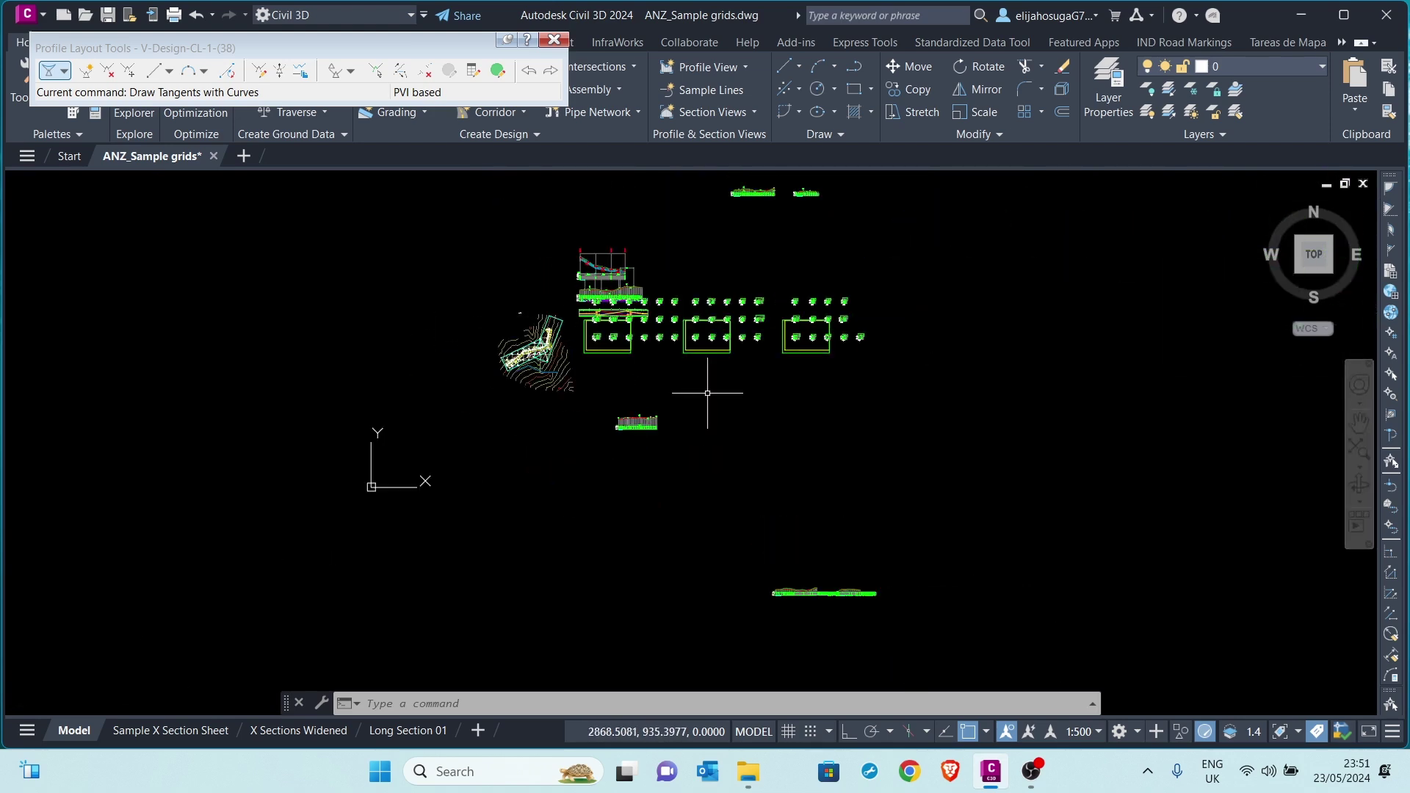
- Close the profile layout tools and add an assembly offset to the existing road assembly, placed to its right and slightly above it
{"action": "mouse_move", "coordinate": [536, 246]}
{"action": "middle_mouse_down"}
{"action": "mouse_move", "coordinate": [497, 227]}
{"action": "mouse_move", "coordinate": [540, 378]}
{"action": "middle_mouse_up"}
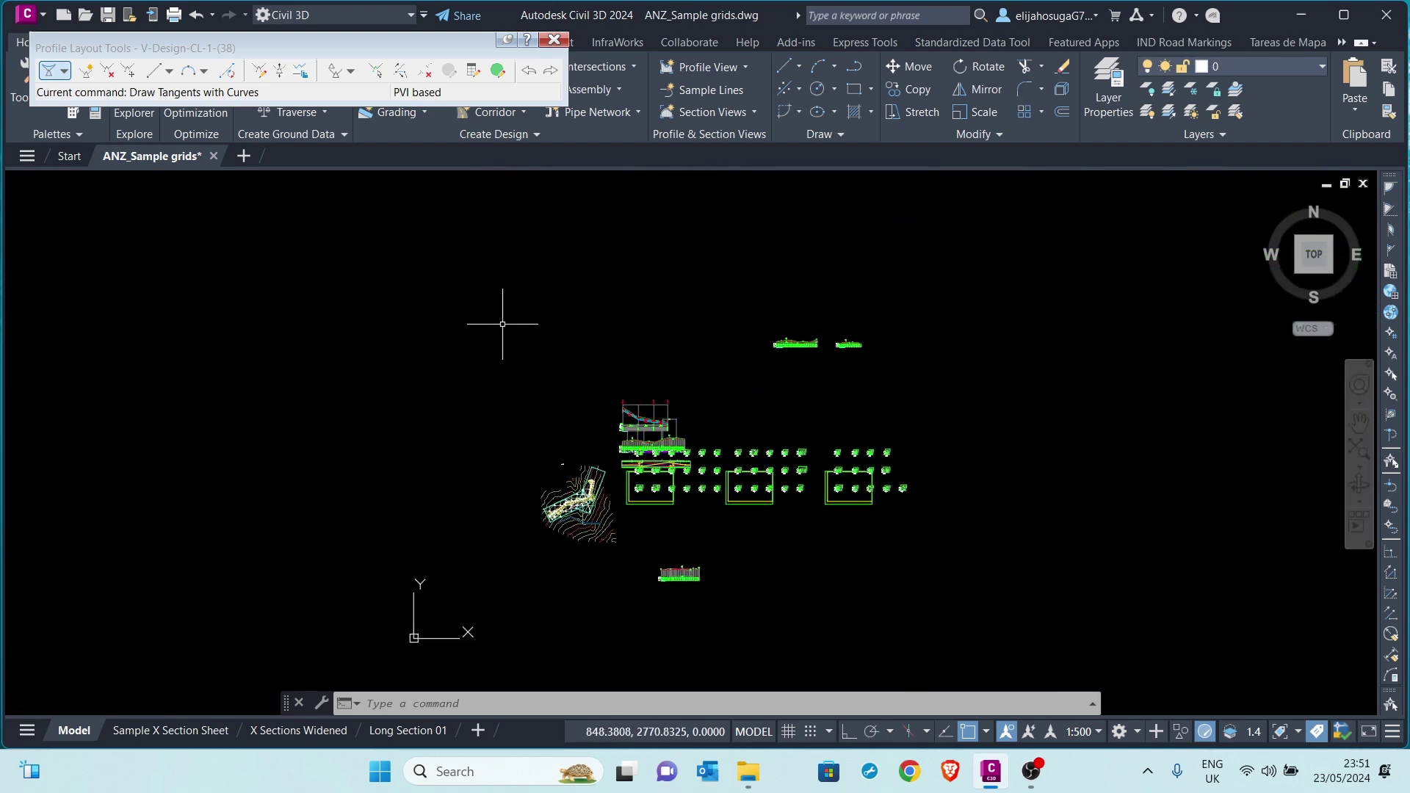
{"action": "left_click", "coordinate": [561, 38]}
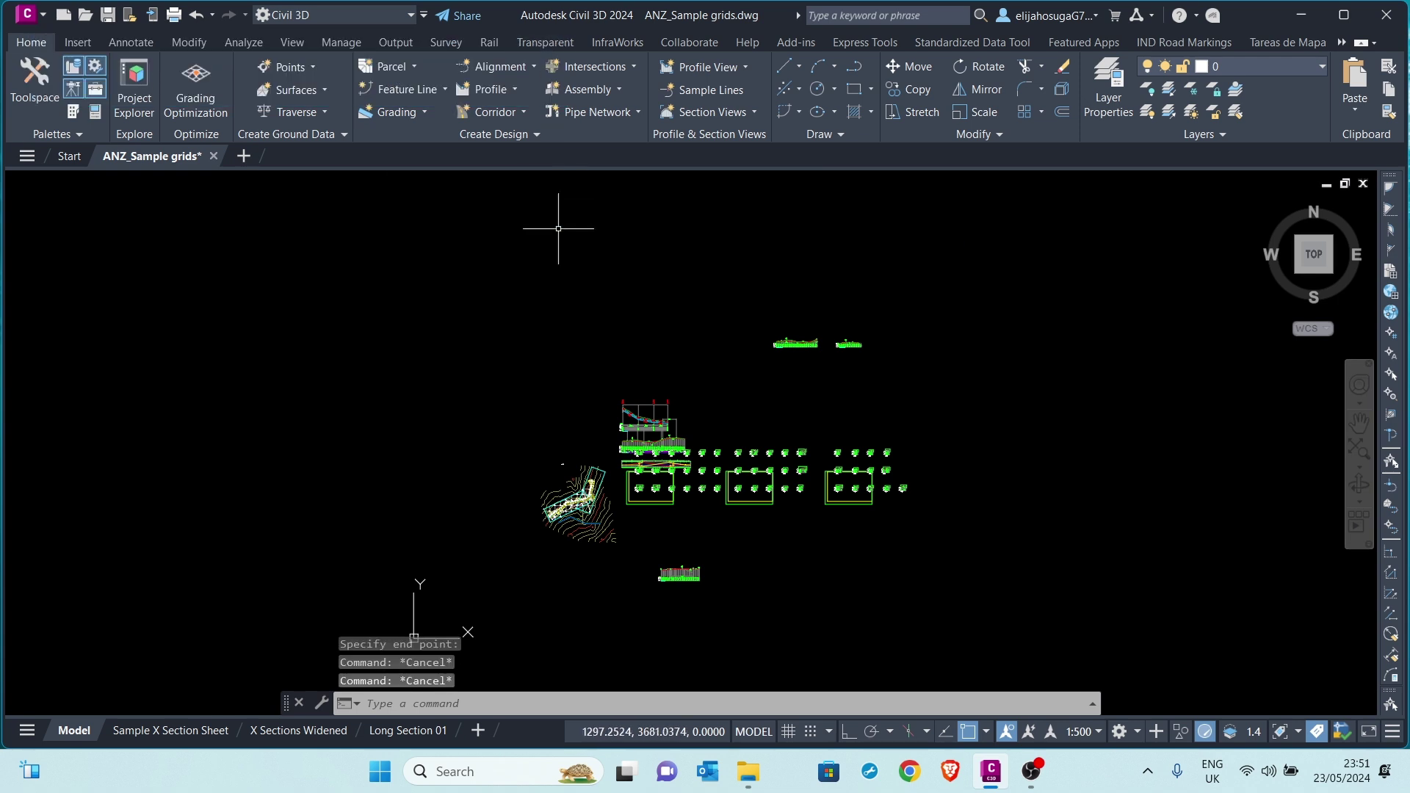
{"action": "left_click", "coordinate": [503, 112]}
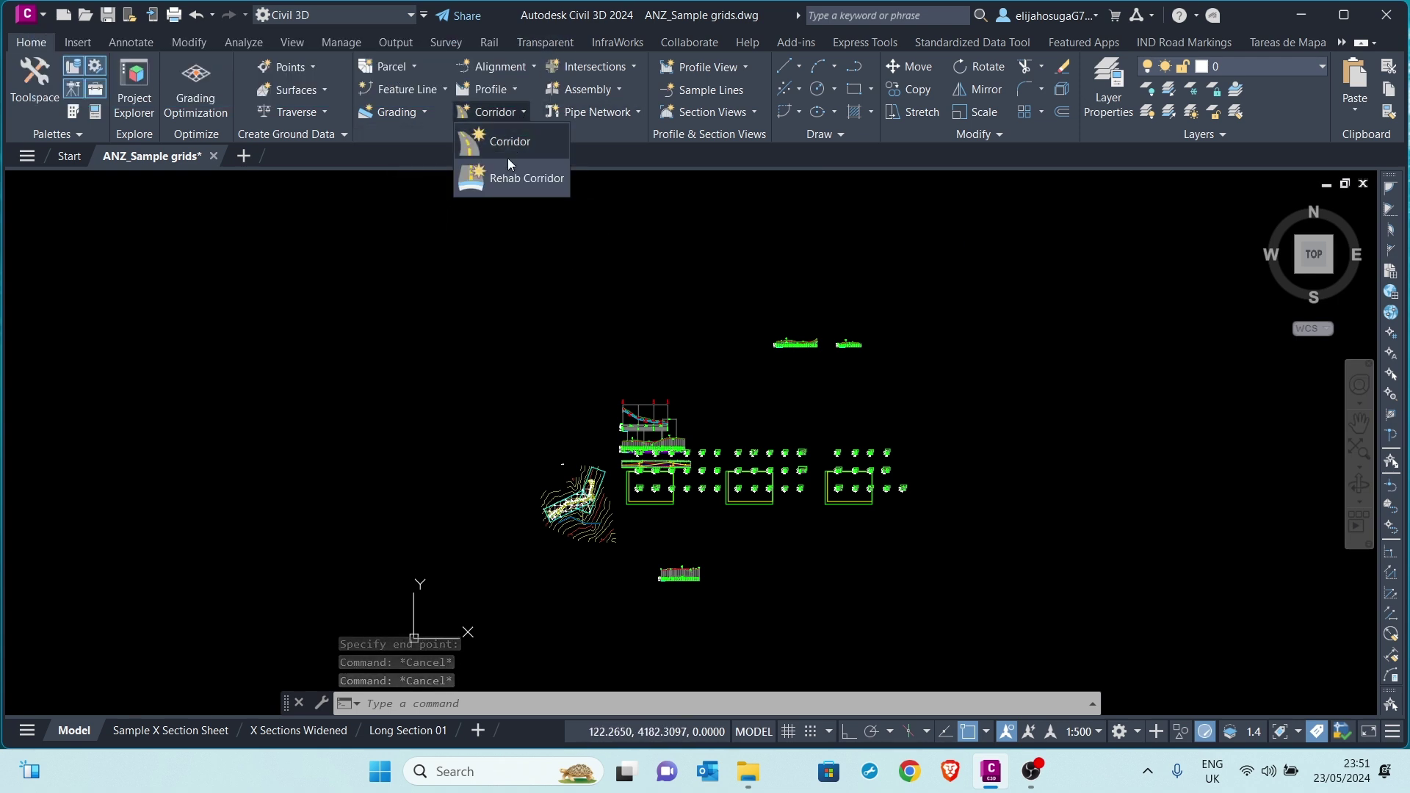
{"action": "left_click", "coordinate": [613, 91]}
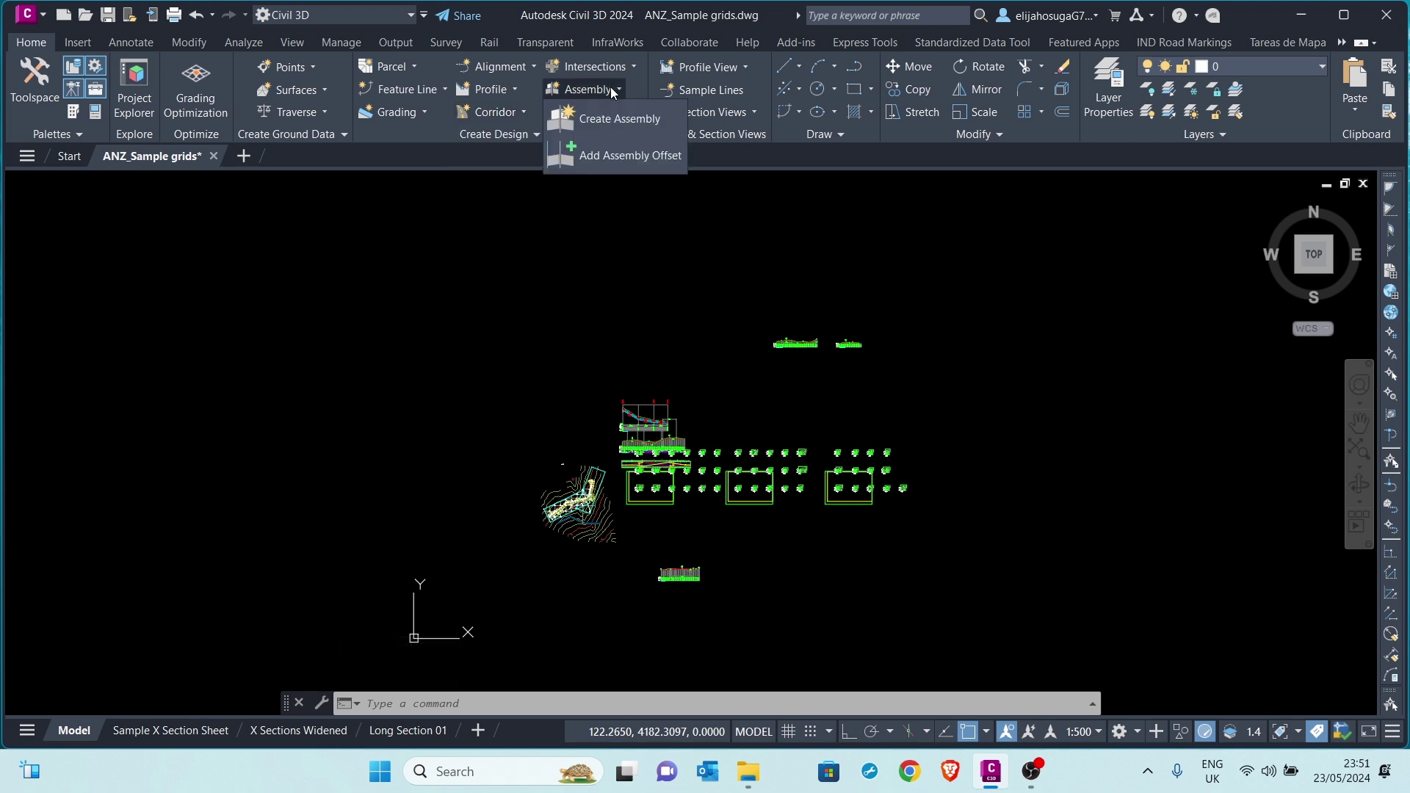
{"action": "left_click", "coordinate": [615, 156]}
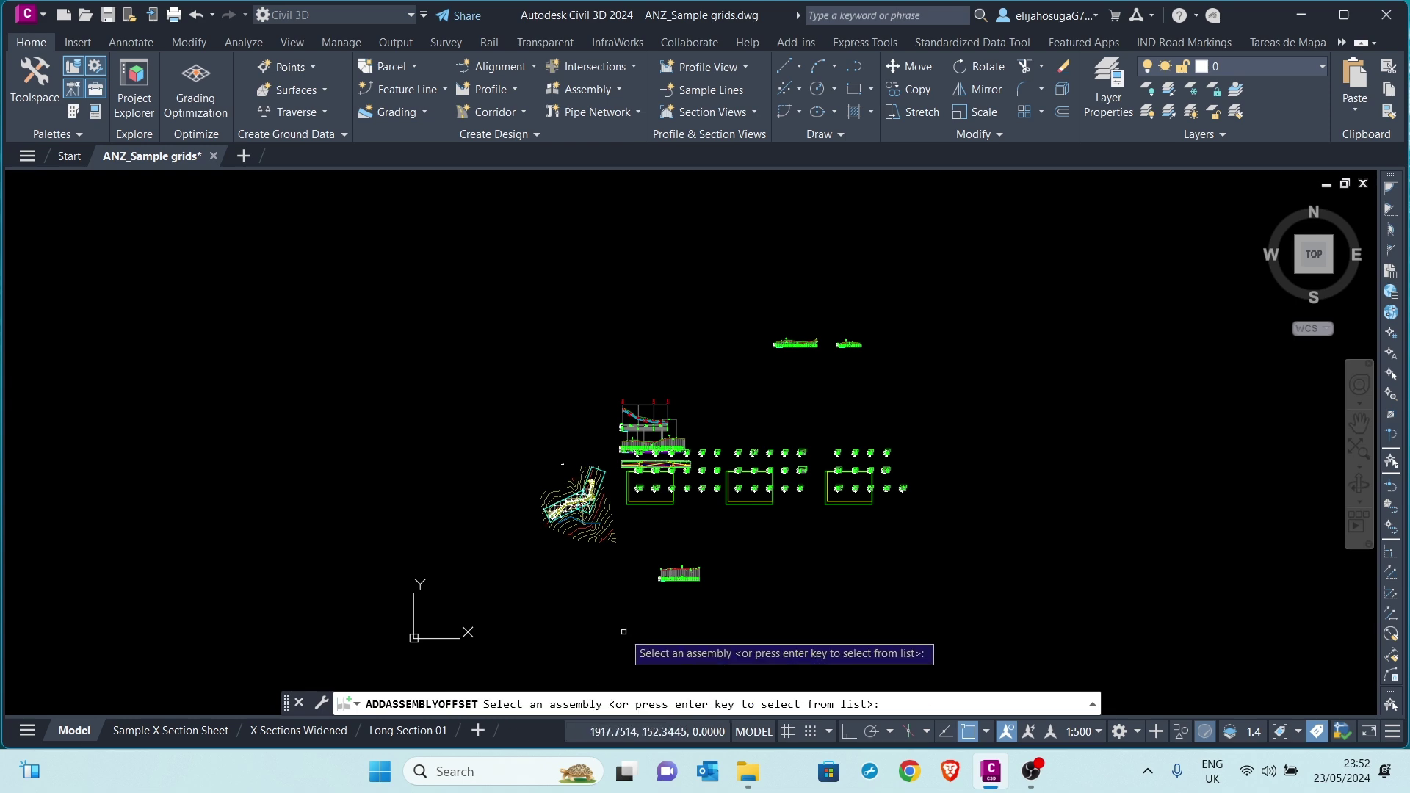
{"action": "scroll", "coordinate": [558, 446], "scroll_direction": "up", "scroll_amount": 2}
{"action": "scroll", "coordinate": [558, 446], "scroll_direction": "up", "scroll_amount": 10}
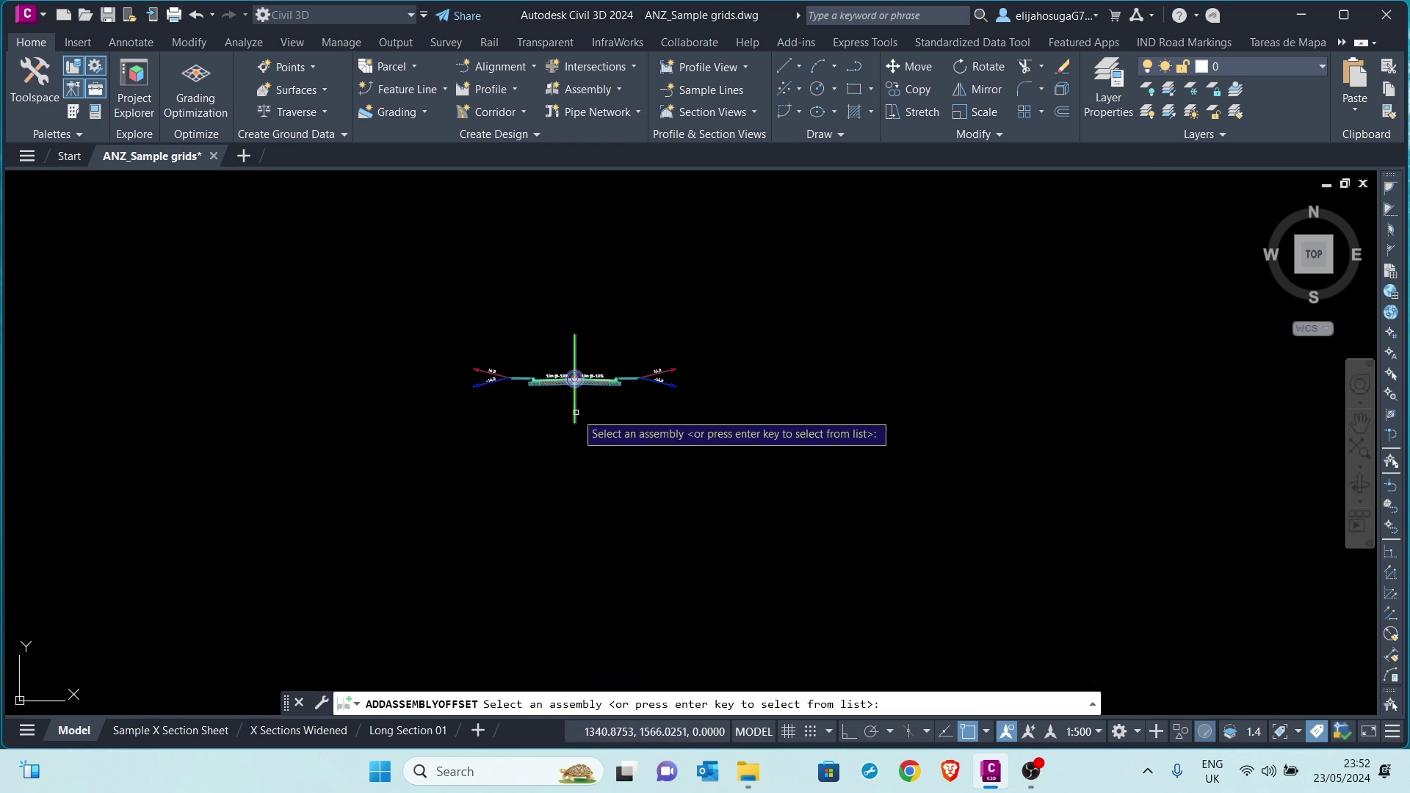
{"action": "left_click", "coordinate": [576, 413]}
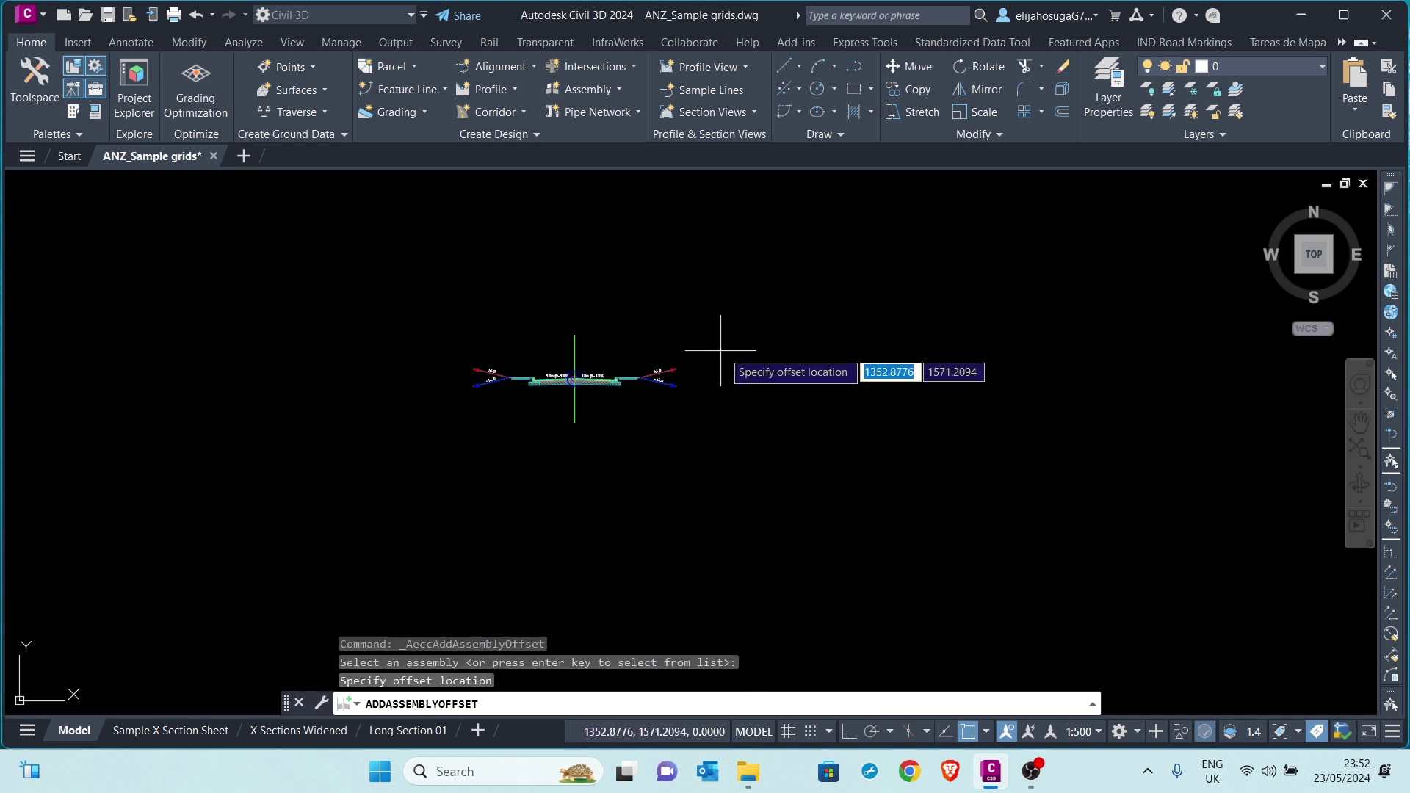
{"action": "left_click", "coordinate": [753, 344]}
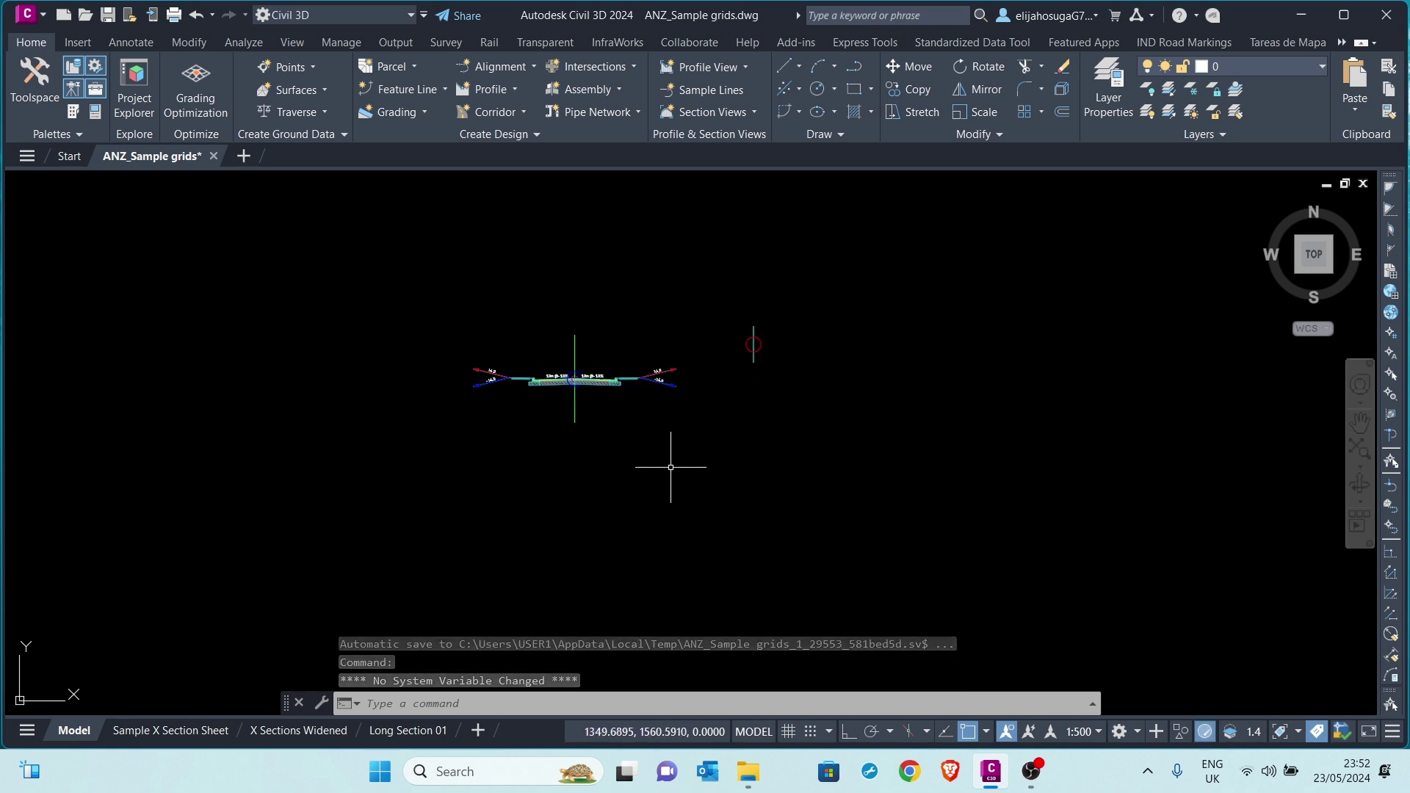
- Examine where the assembly and its new offset sit relative to the road corridor and the CL-1 alignment
{"action": "scroll", "coordinate": [763, 373], "scroll_direction": "down", "scroll_amount": 10}
{"action": "middle_click_drag", "start_coordinate": [786, 412], "coordinate": [695, 374]}
{"action": "scroll", "coordinate": [696, 376], "scroll_direction": "up", "scroll_amount": 6}
{"action": "middle_click_drag", "start_coordinate": [608, 273], "coordinate": [687, 437]}
{"action": "scroll", "coordinate": [630, 372], "scroll_direction": "up", "scroll_amount": 5}
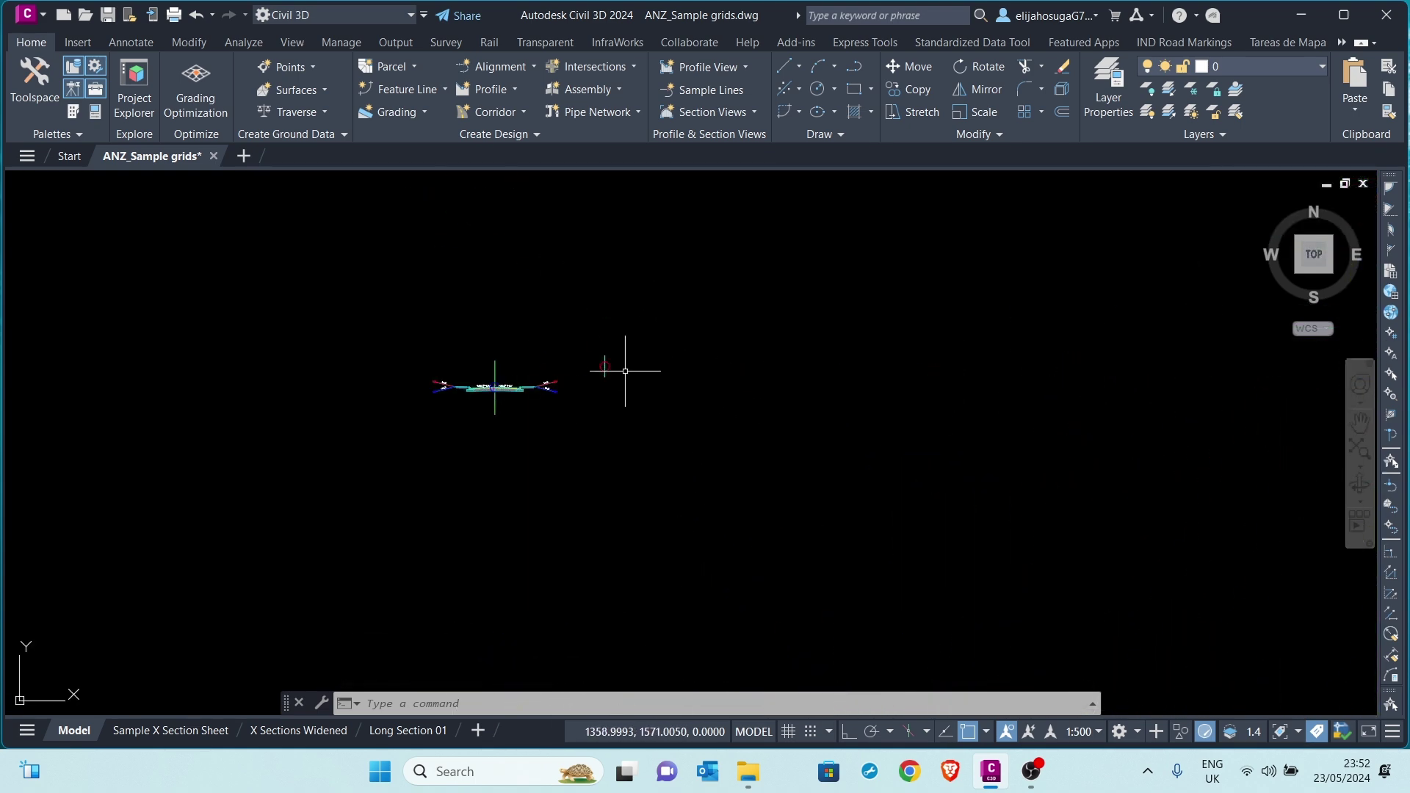
{"action": "scroll", "coordinate": [723, 373], "scroll_direction": "down", "scroll_amount": 8}
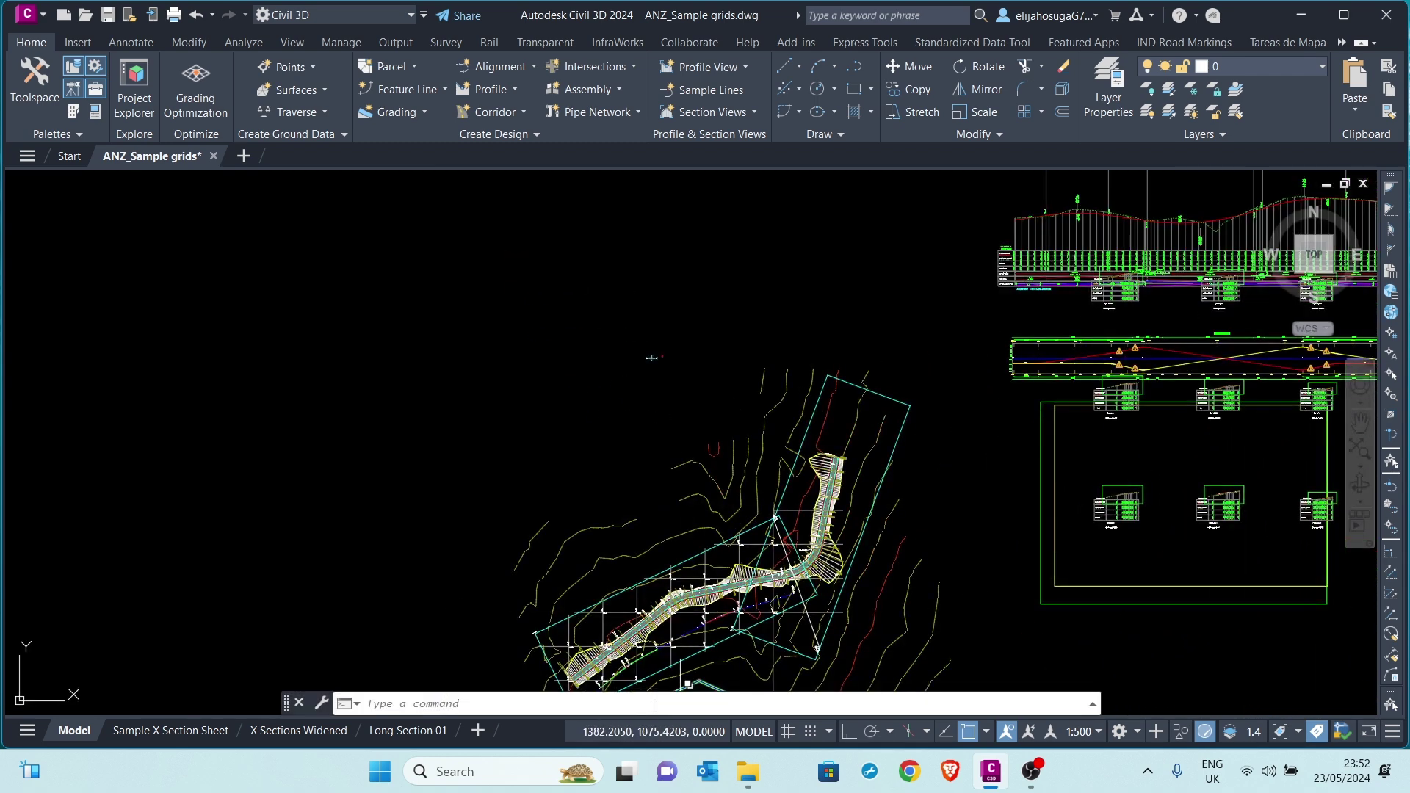
{"action": "scroll", "coordinate": [645, 644], "scroll_direction": "up", "scroll_amount": 2}
{"action": "scroll", "coordinate": [640, 507], "scroll_direction": "down", "scroll_amount": 3}
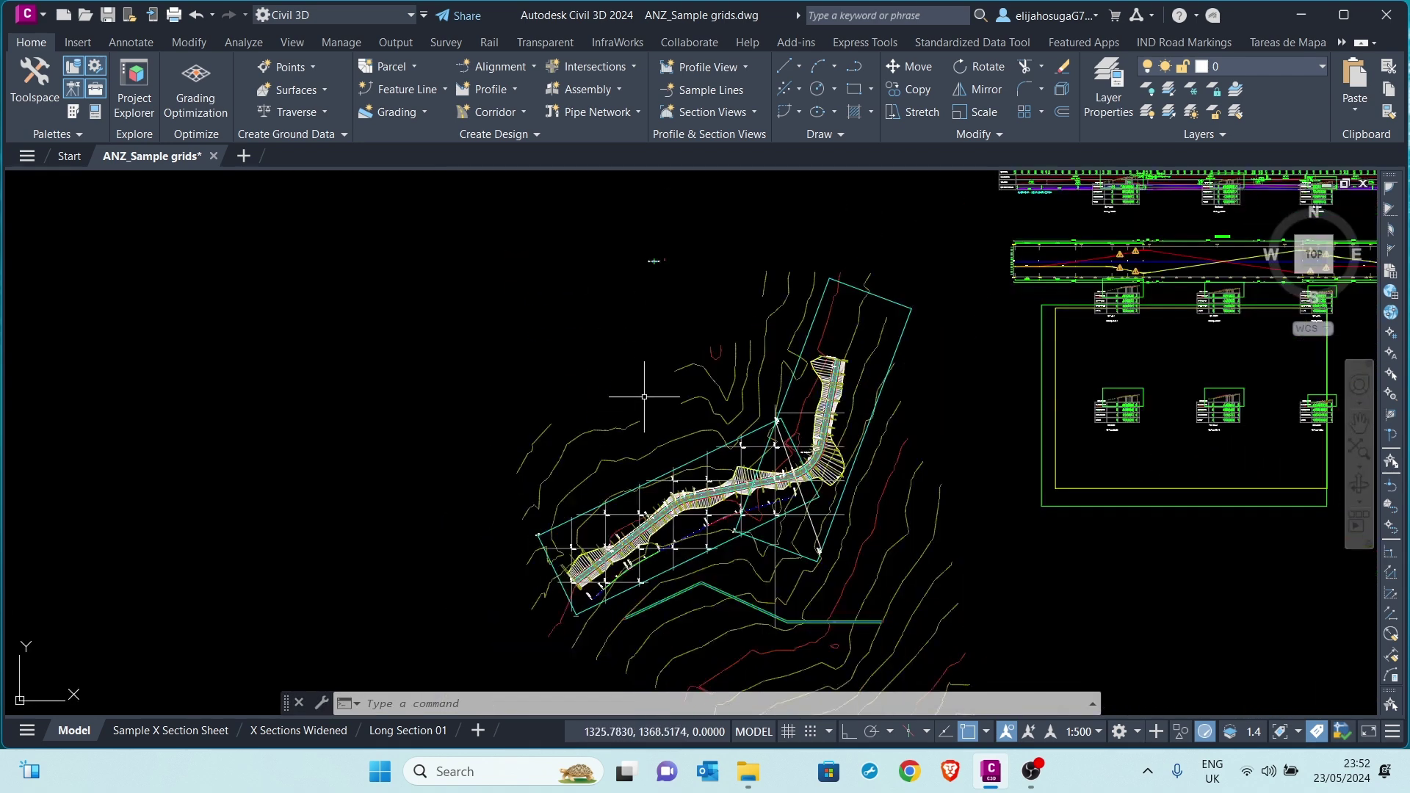
{"action": "scroll", "coordinate": [618, 397], "scroll_direction": "up", "scroll_amount": 3}
{"action": "scroll", "coordinate": [613, 345], "scroll_direction": "down", "scroll_amount": 1}
{"action": "scroll", "coordinate": [580, 192], "scroll_direction": "up", "scroll_amount": 4}
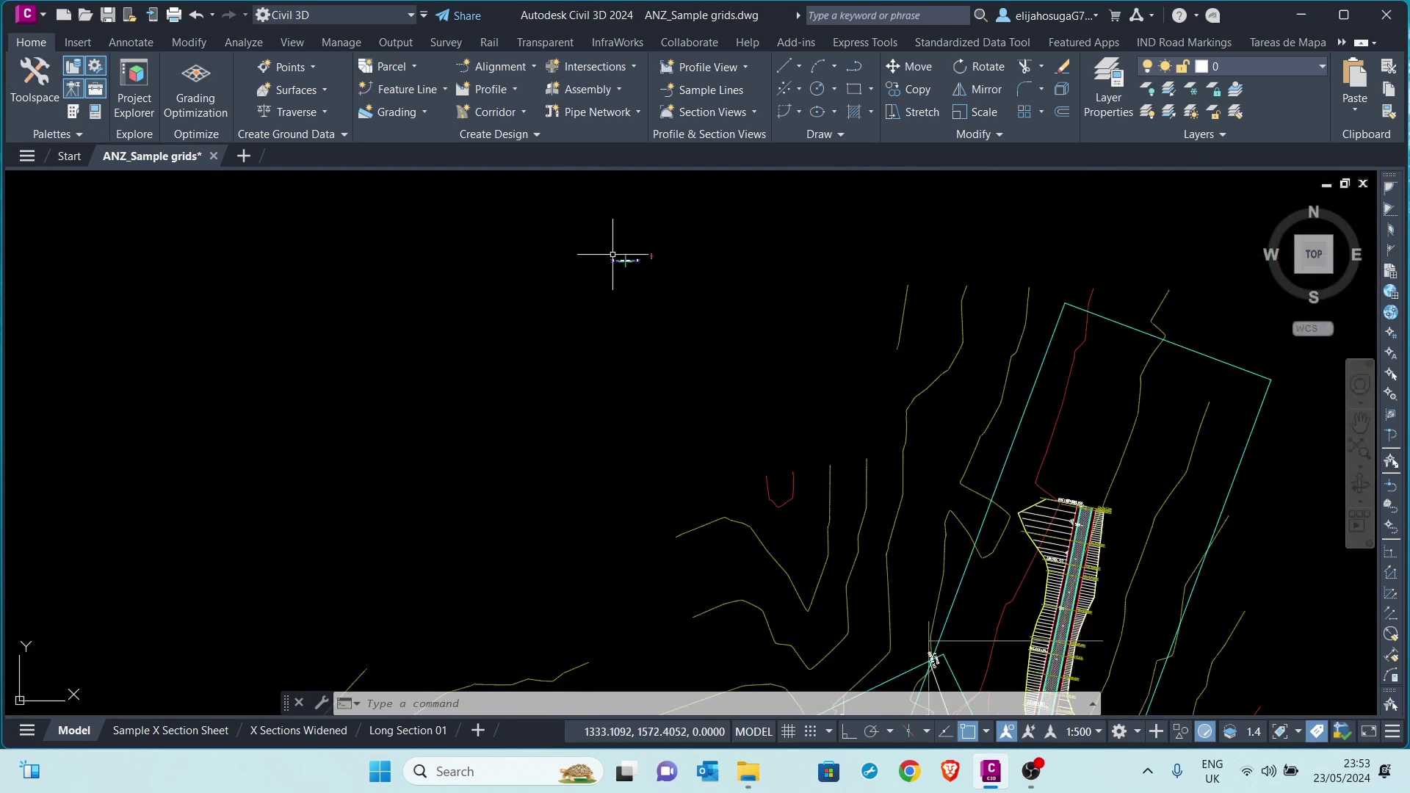
- Copy the assembly's right-hand 3.0 m lane subassembly at -3.0% onto the new offset marker
{"action": "scroll", "coordinate": [647, 261], "scroll_direction": "up", "scroll_amount": 10}
{"action": "left_click", "coordinate": [652, 270]}
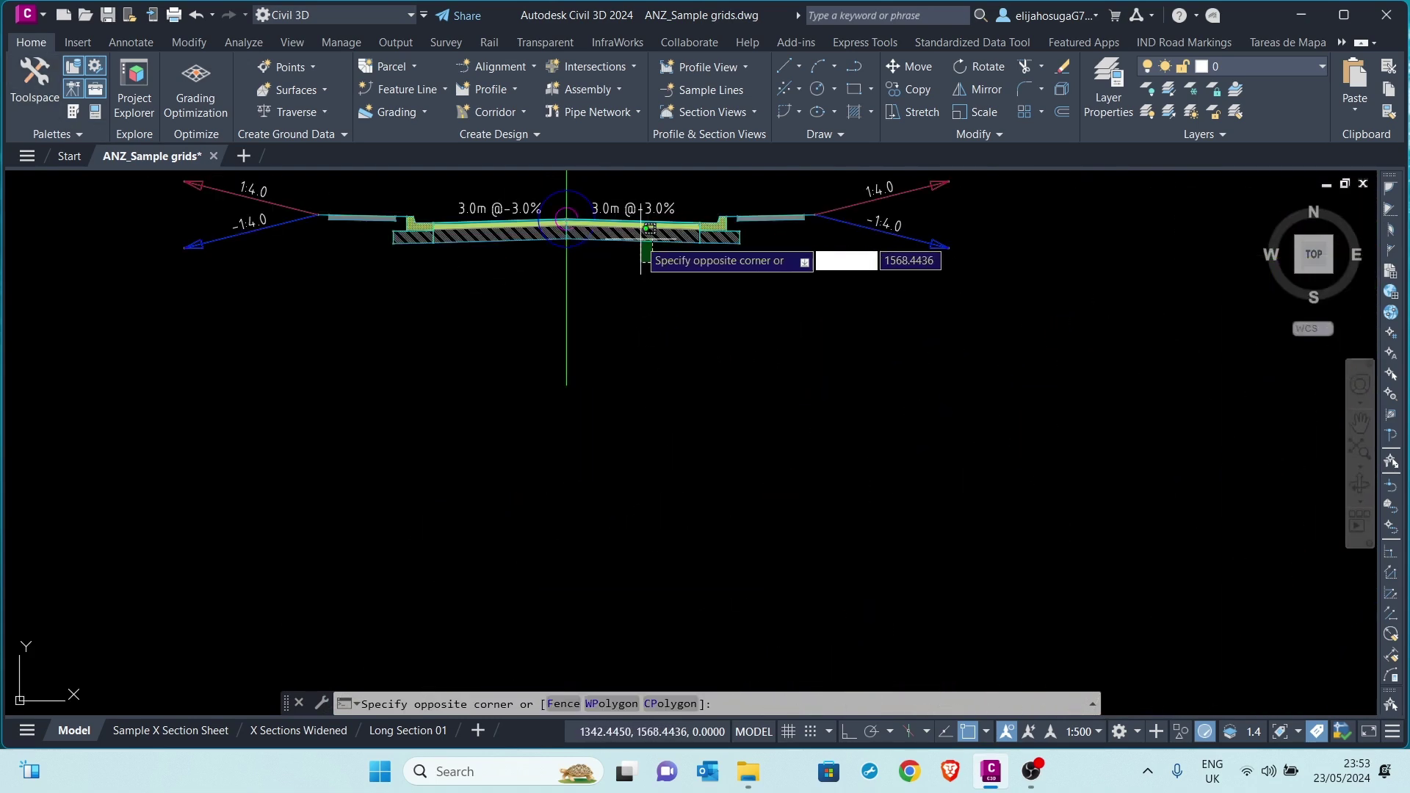
{"action": "left_click", "coordinate": [632, 225]}
{"action": "middle_click_drag", "start_coordinate": [638, 298], "coordinate": [564, 408]}
{"action": "scroll", "coordinate": [565, 408], "scroll_direction": "down", "scroll_amount": 4}
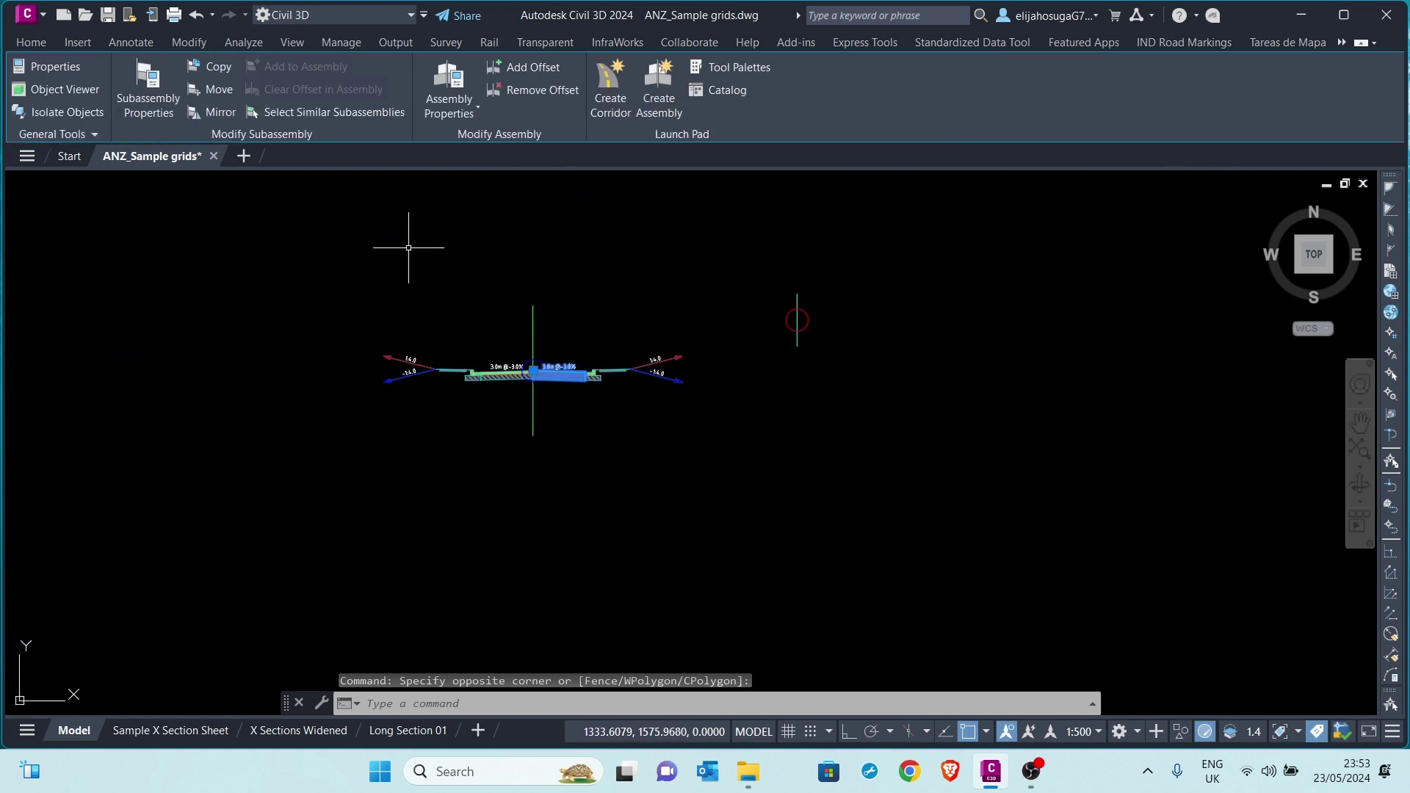
{"action": "left_click", "coordinate": [219, 68]}
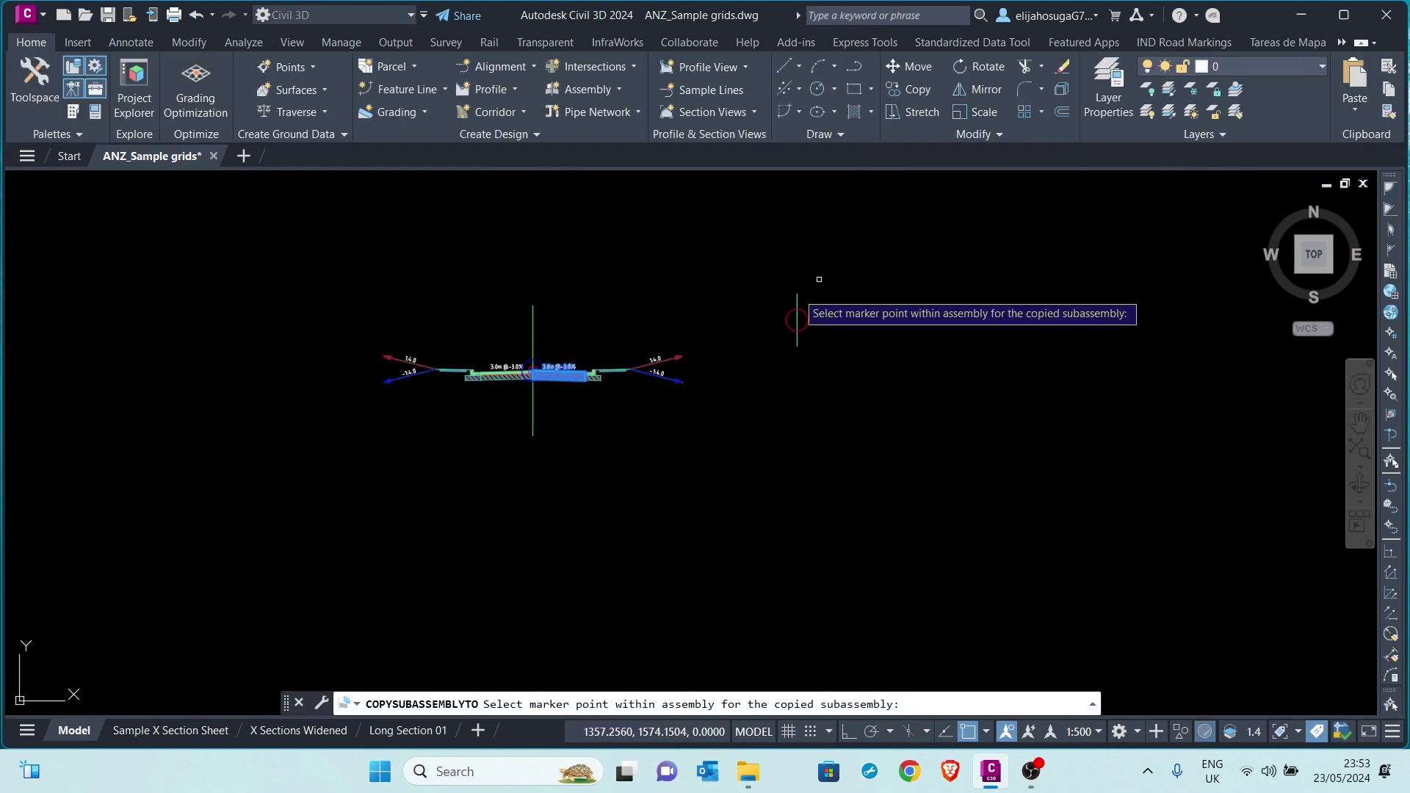
{"action": "scroll", "coordinate": [823, 337], "scroll_direction": "up", "scroll_amount": 5}
{"action": "left_click", "coordinate": [790, 311]}
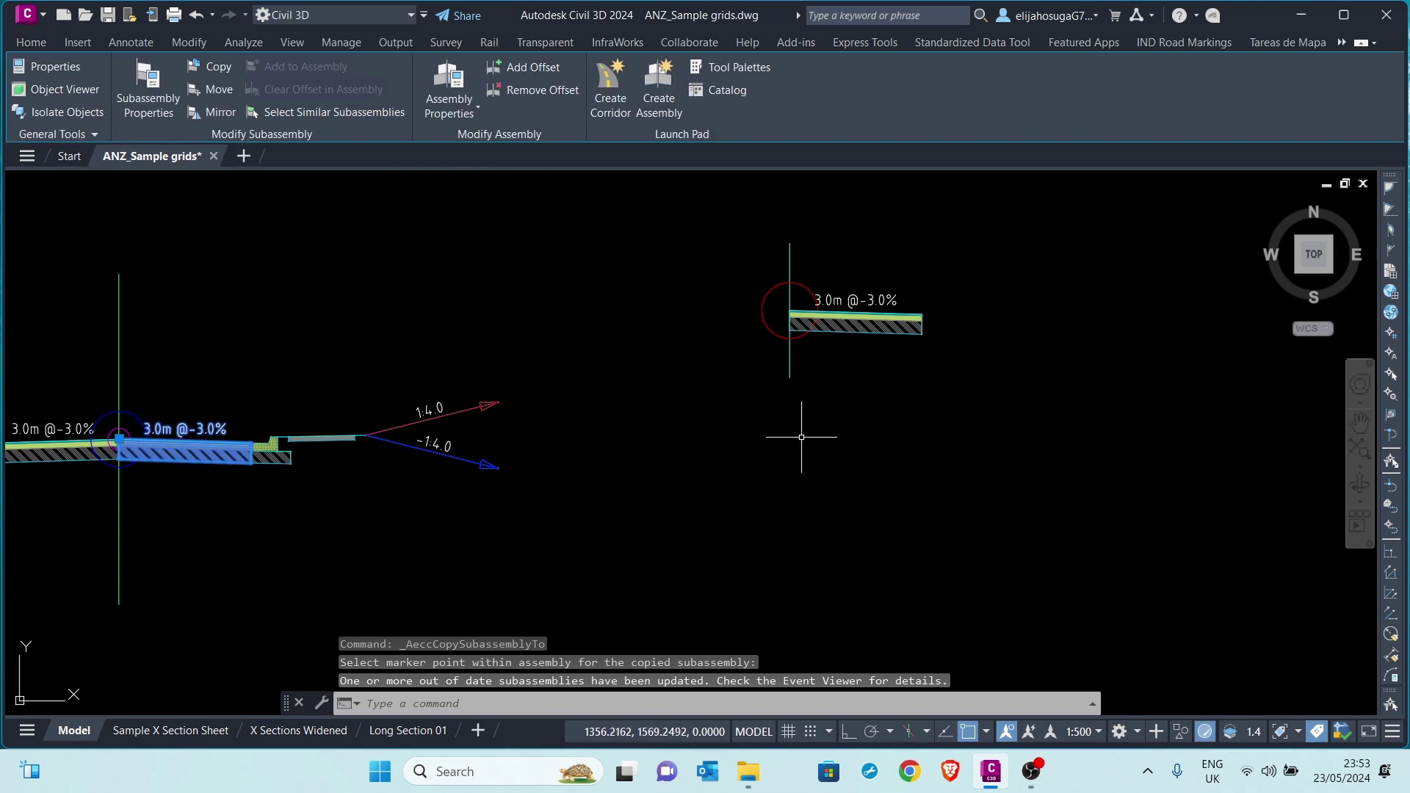
{"action": "scroll", "coordinate": [966, 456], "scroll_direction": "down", "scroll_amount": 6}
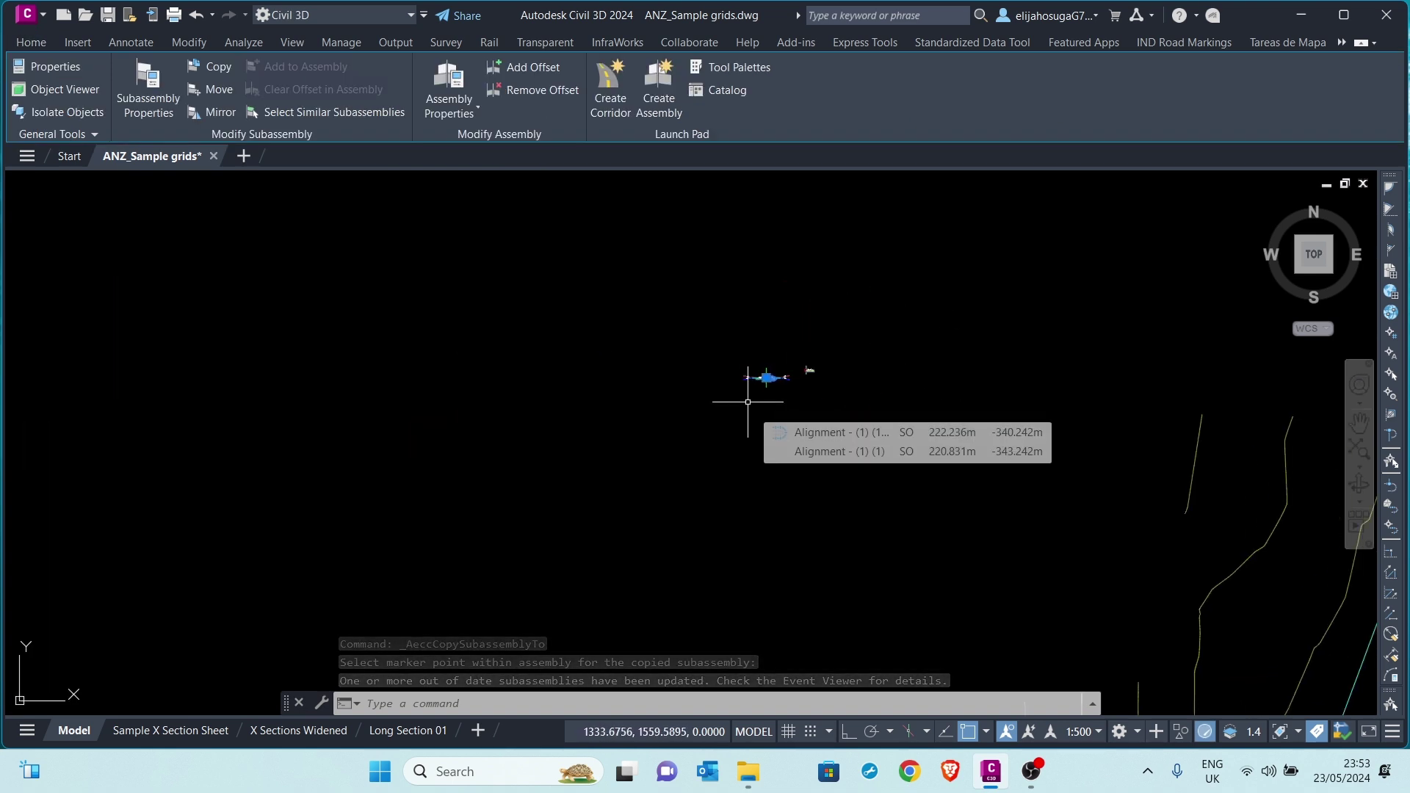
{"action": "key", "text": "Escape"}
- Review the CL-1 alignment beside the road corridor and its long section below the section sheets
{"action": "scroll", "coordinate": [808, 383], "scroll_direction": "up", "scroll_amount": 5}
{"action": "scroll", "coordinate": [791, 382], "scroll_direction": "down", "scroll_amount": 8}
{"action": "scroll", "coordinate": [656, 445], "scroll_direction": "up", "scroll_amount": 10}
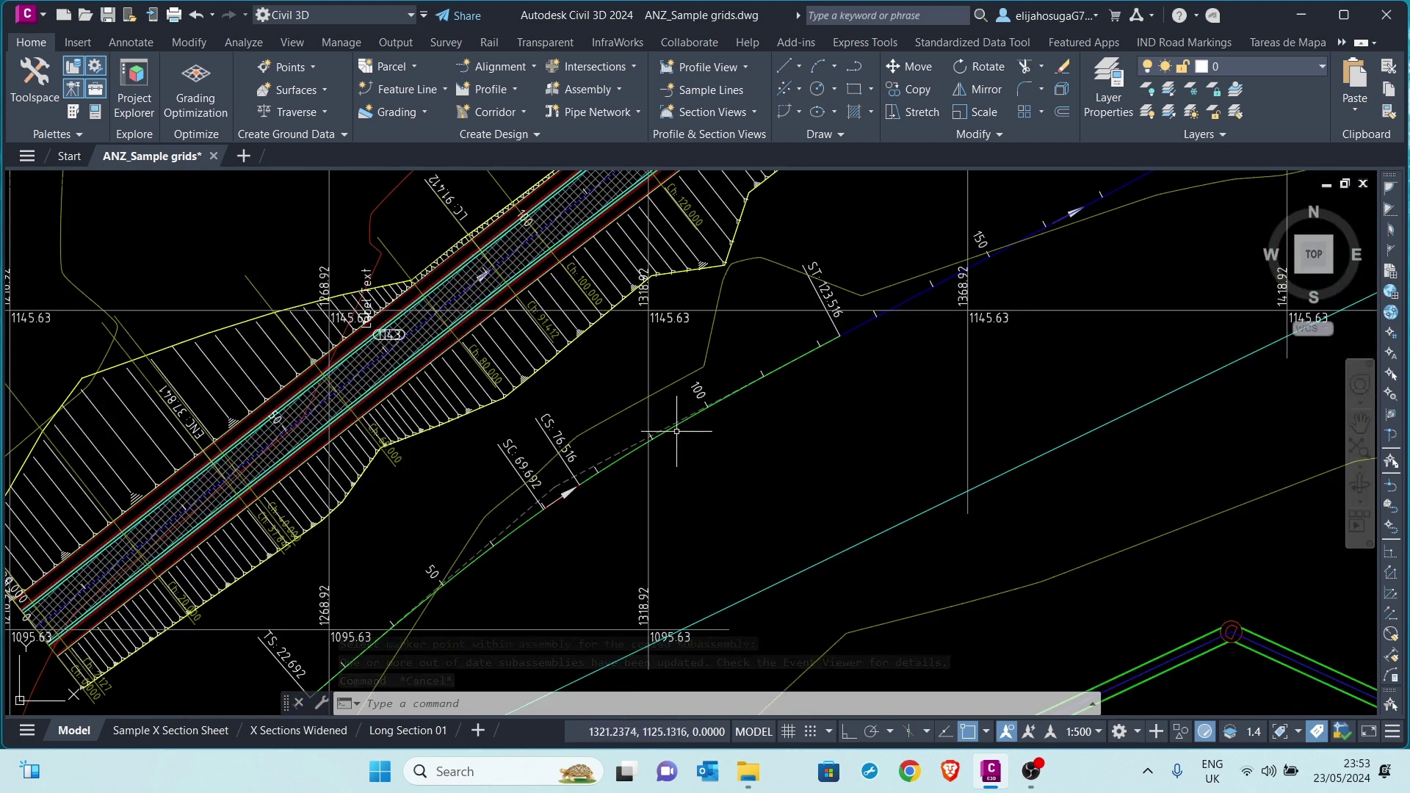
{"action": "scroll", "coordinate": [845, 351], "scroll_direction": "down", "scroll_amount": 6}
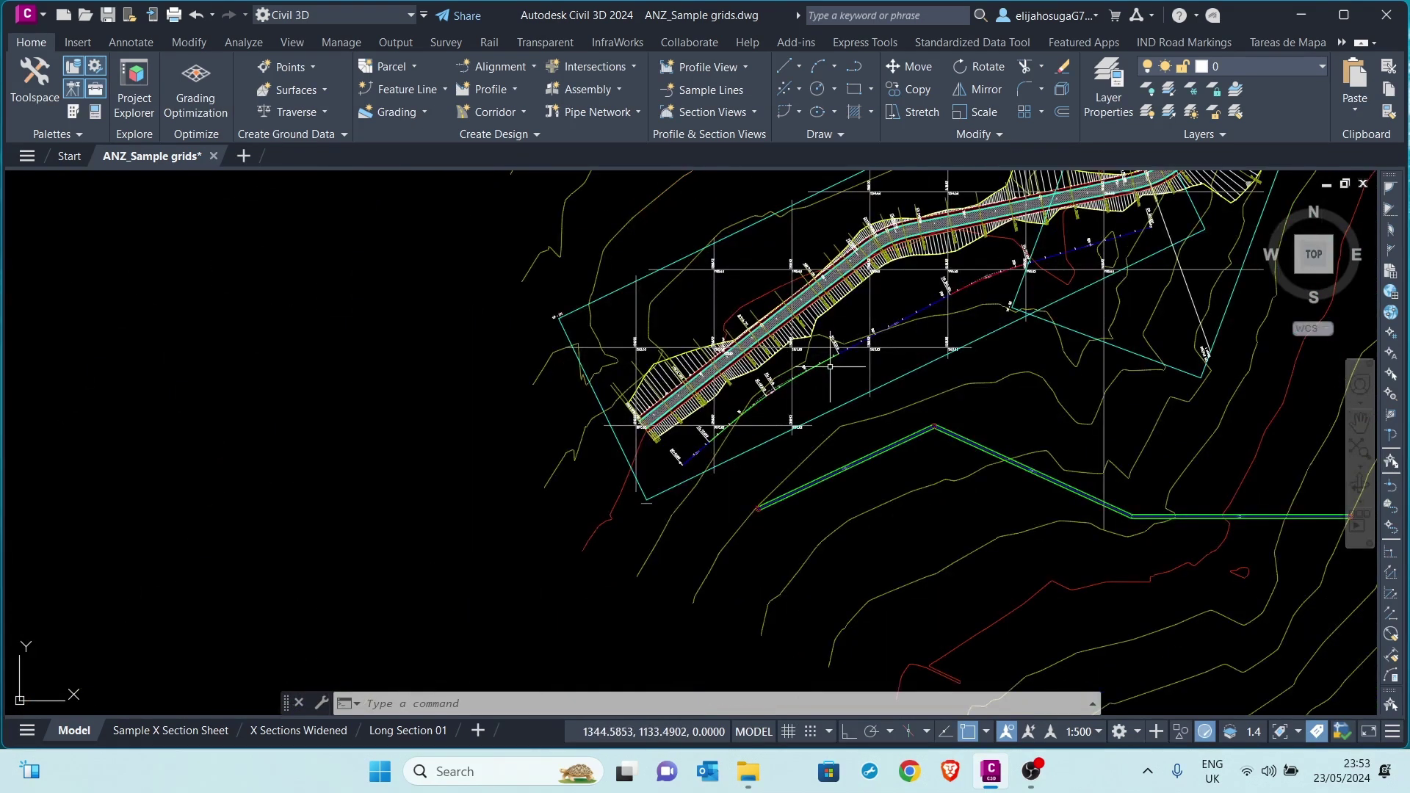
{"action": "scroll", "coordinate": [874, 507], "scroll_direction": "down", "scroll_amount": 8}
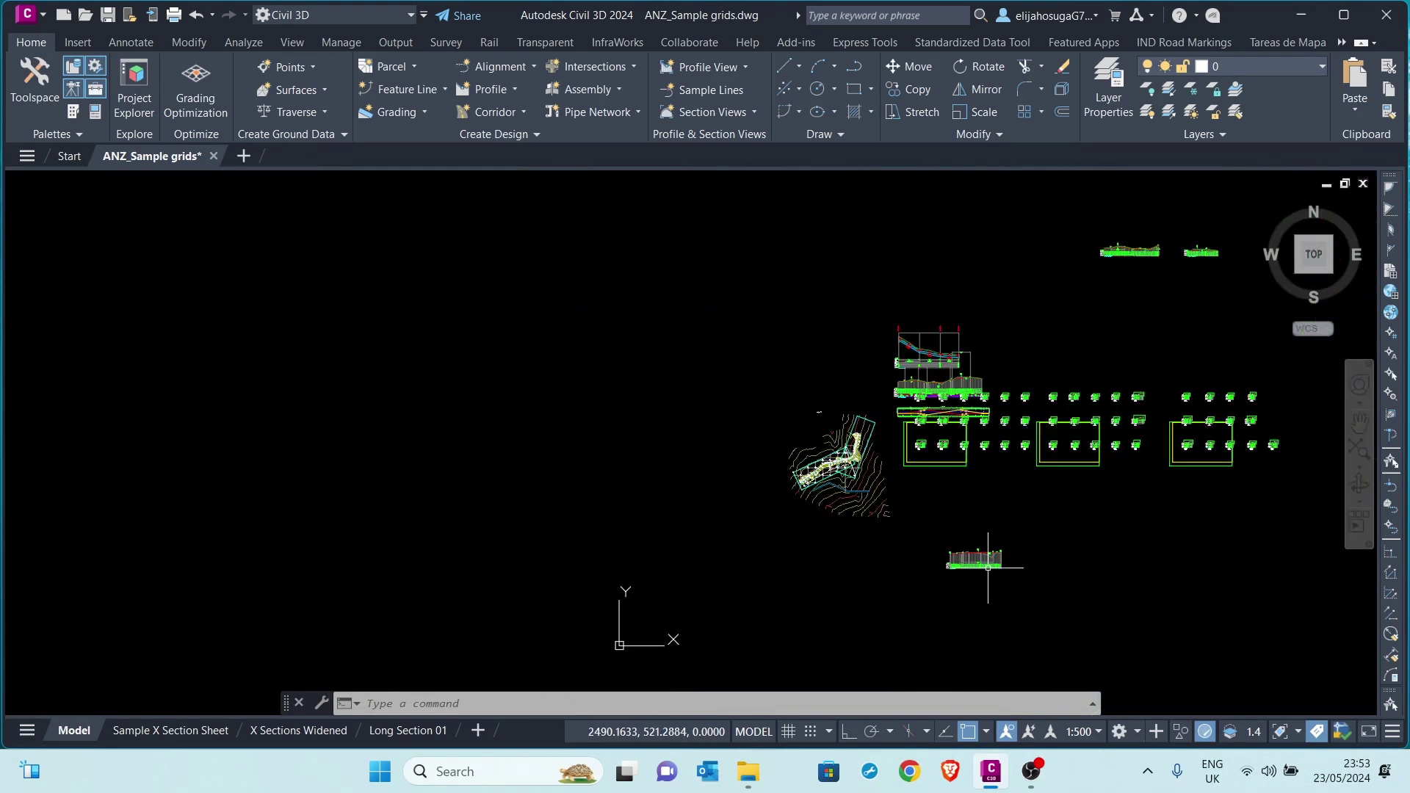
{"action": "scroll", "coordinate": [987, 562], "scroll_direction": "up", "scroll_amount": 10}
{"action": "scroll", "coordinate": [774, 479], "scroll_direction": "down", "scroll_amount": 8}
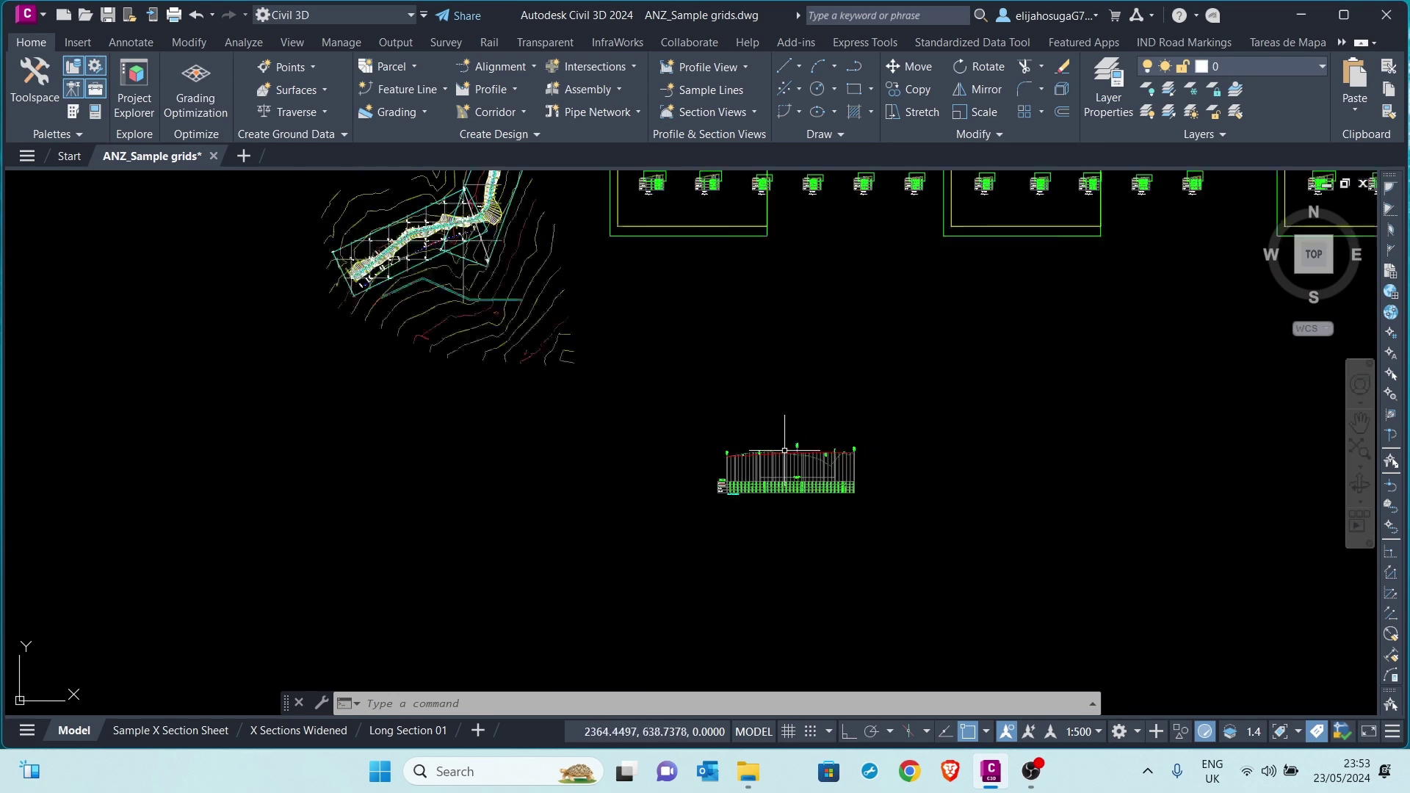
{"action": "scroll", "coordinate": [510, 312], "scroll_direction": "up", "scroll_amount": 7}
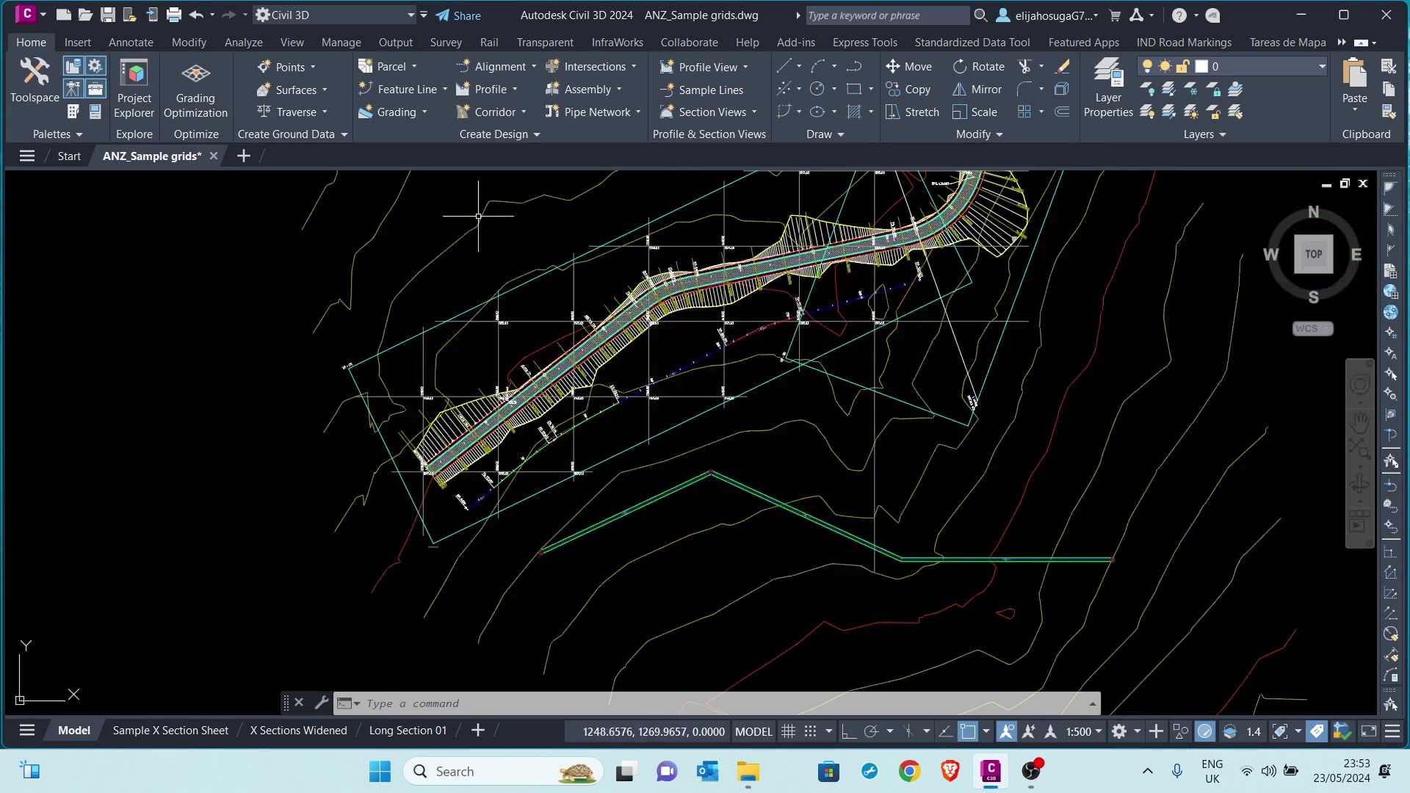
{"action": "scroll", "coordinate": [572, 376], "scroll_direction": "up", "scroll_amount": 6}
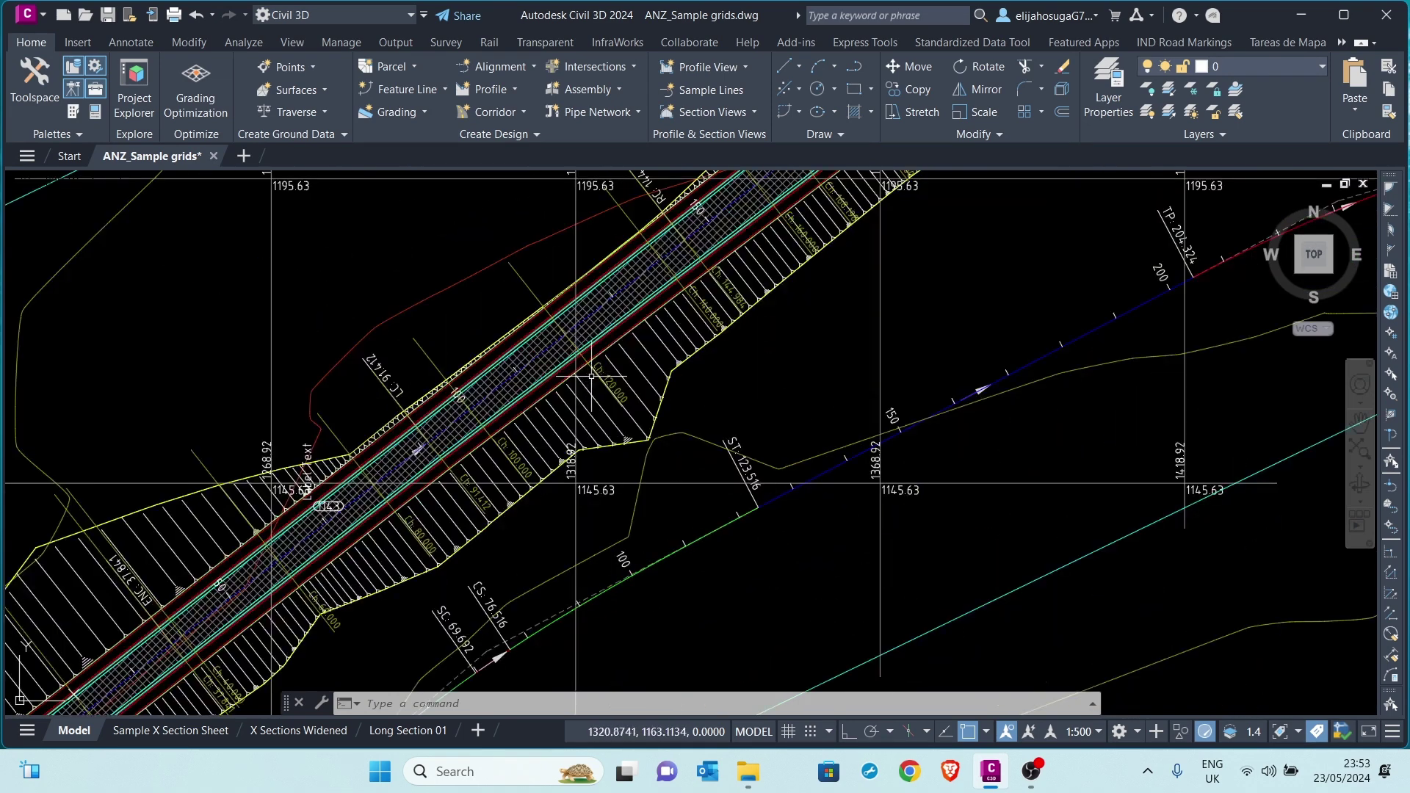
- Open the existing road corridor's properties and rebuild the corridor with the modified assembly definition
{"action": "left_click", "coordinate": [626, 362]}
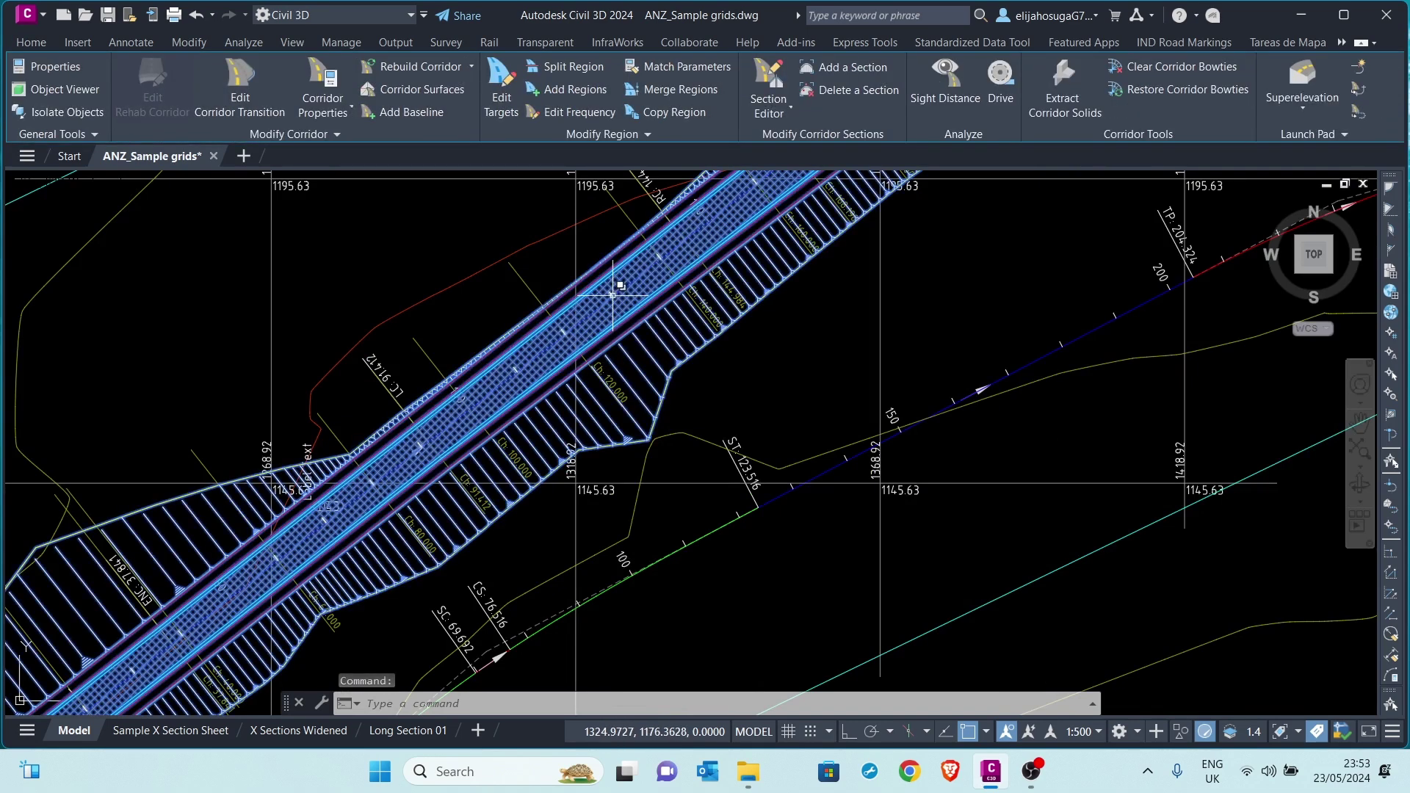
{"action": "right_click", "coordinate": [615, 273]}
{"action": "left_click", "coordinate": [719, 493]}
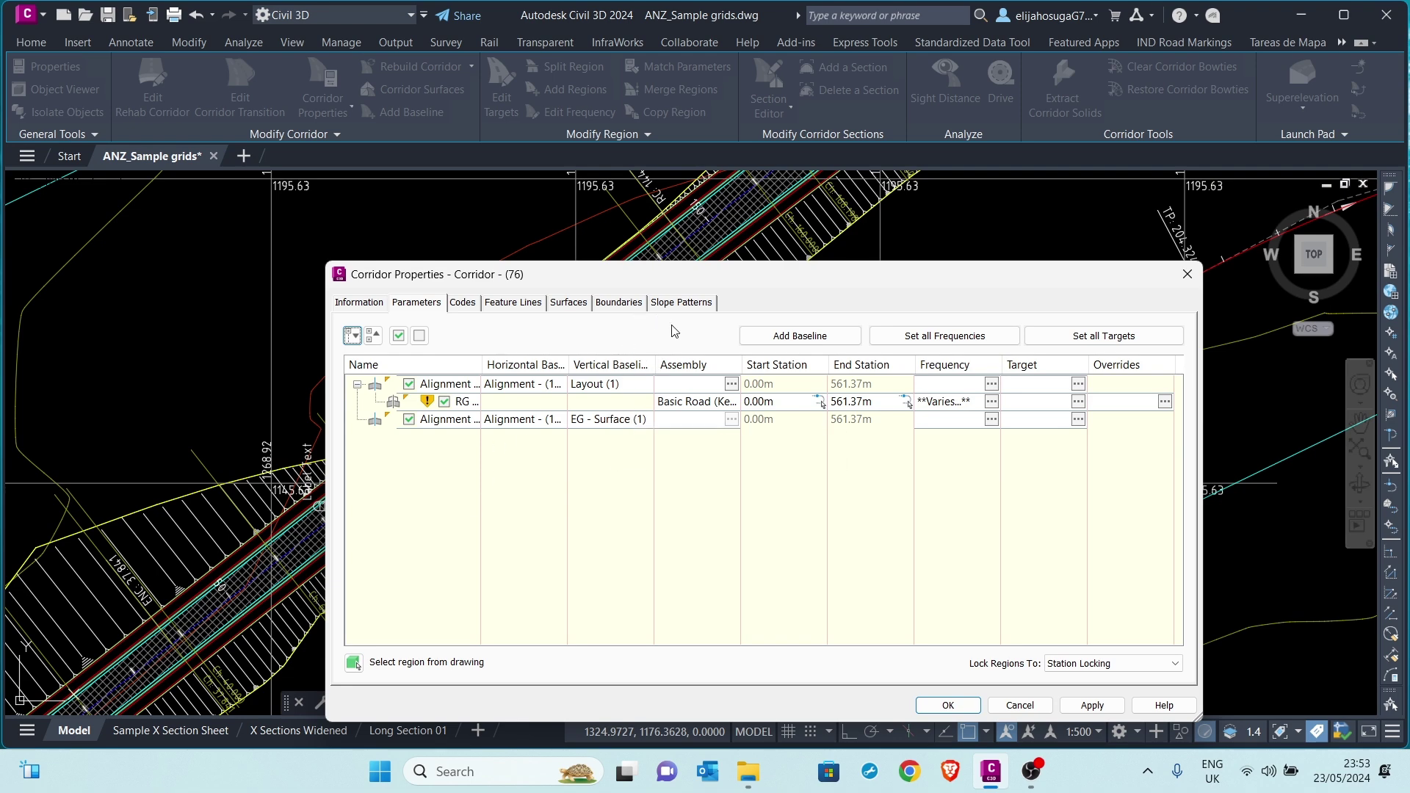
{"action": "left_click", "coordinate": [948, 705]}
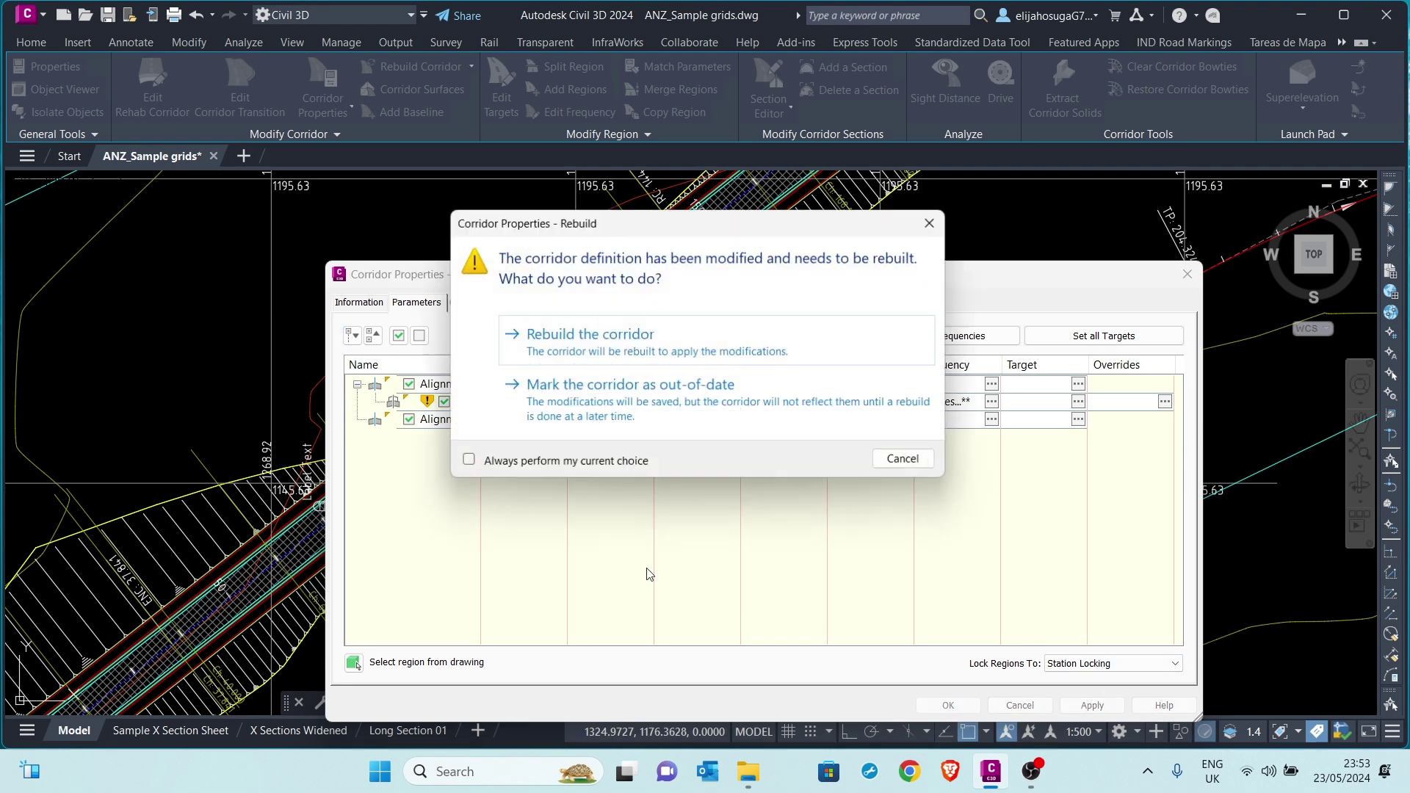
{"action": "left_click", "coordinate": [609, 352]}
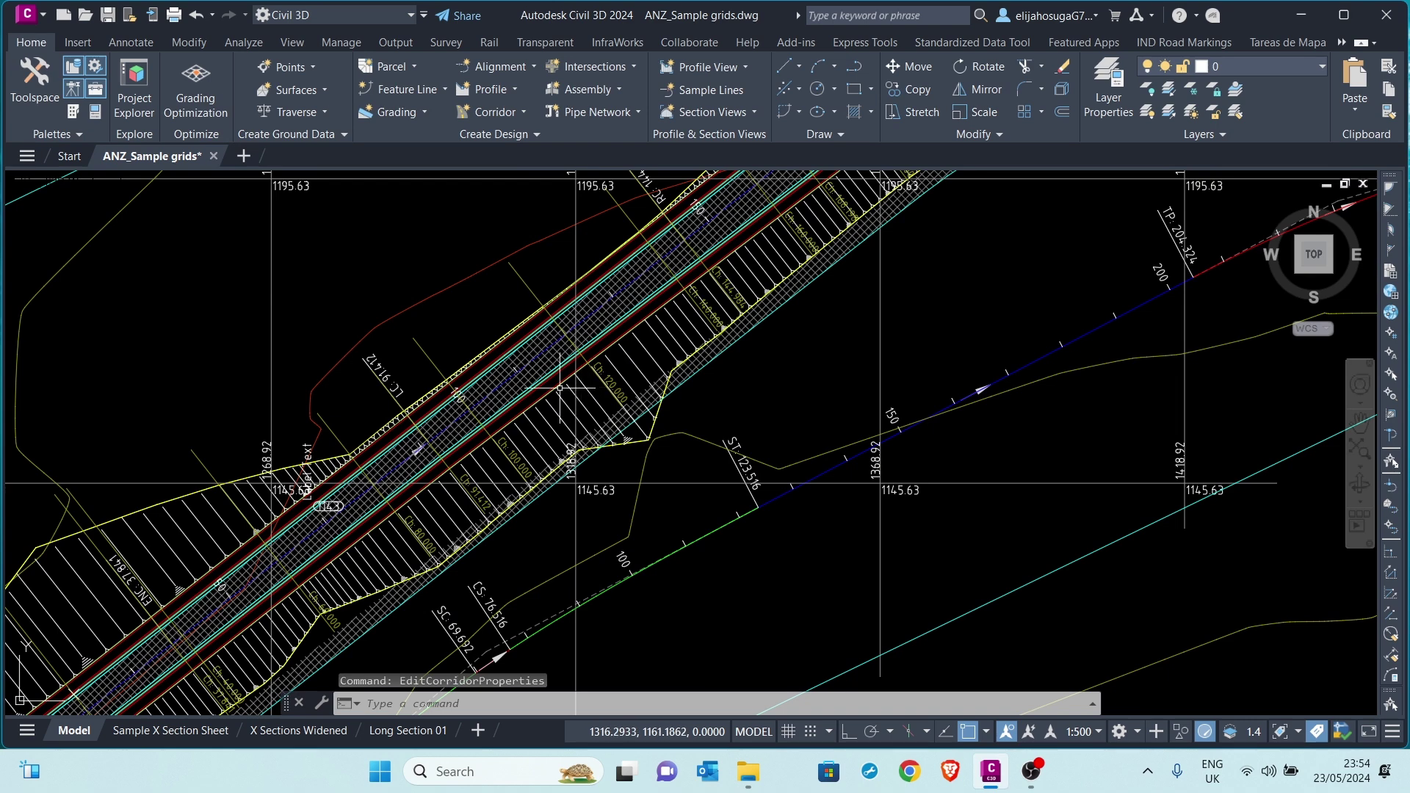
- Set the horizontal baseline of the corridor's Offset - (2) to the CL-1 alignment, picking it from the drawing
{"action": "left_click", "coordinate": [553, 411]}
{"action": "right_click", "coordinate": [559, 412]}
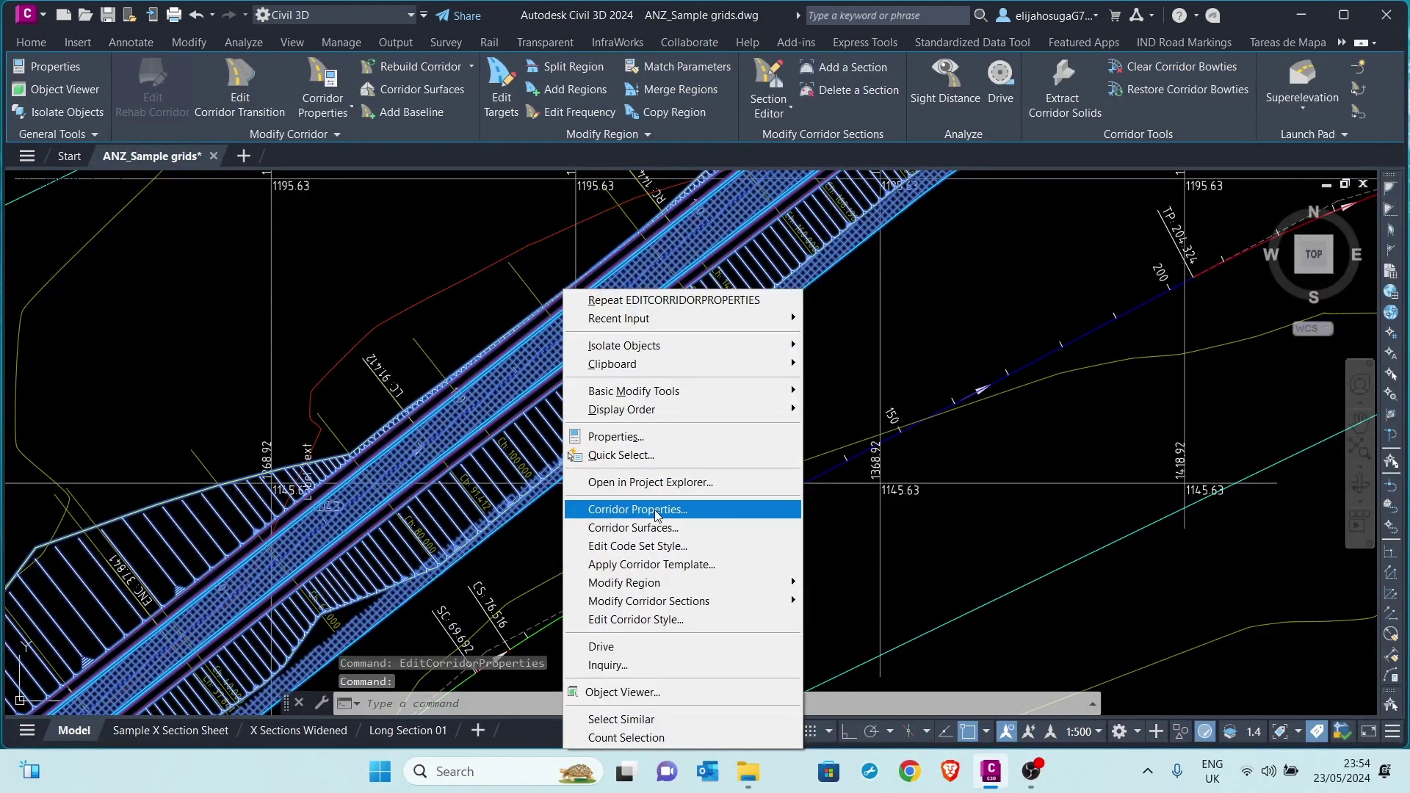
{"action": "left_click", "coordinate": [668, 510]}
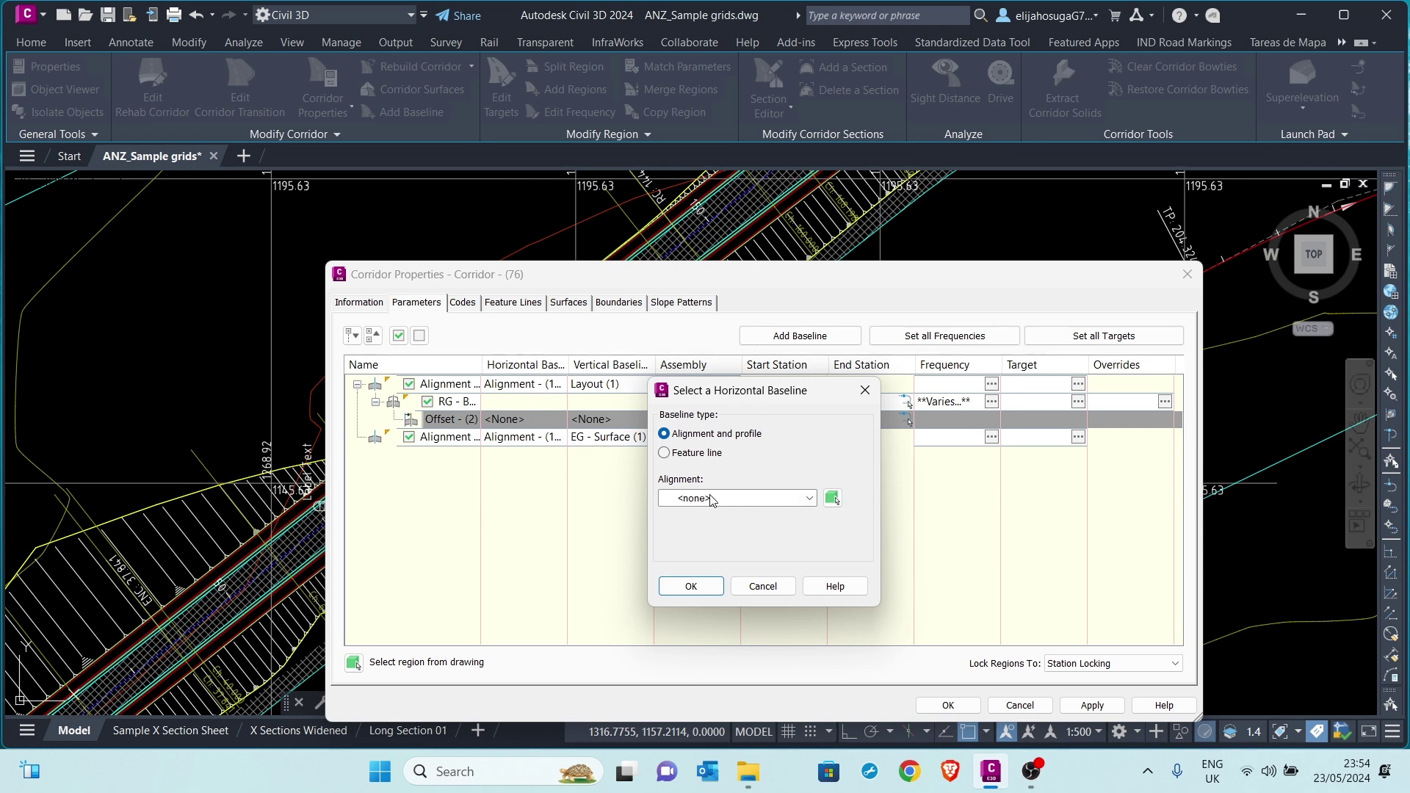
{"action": "left_click", "coordinate": [835, 498]}
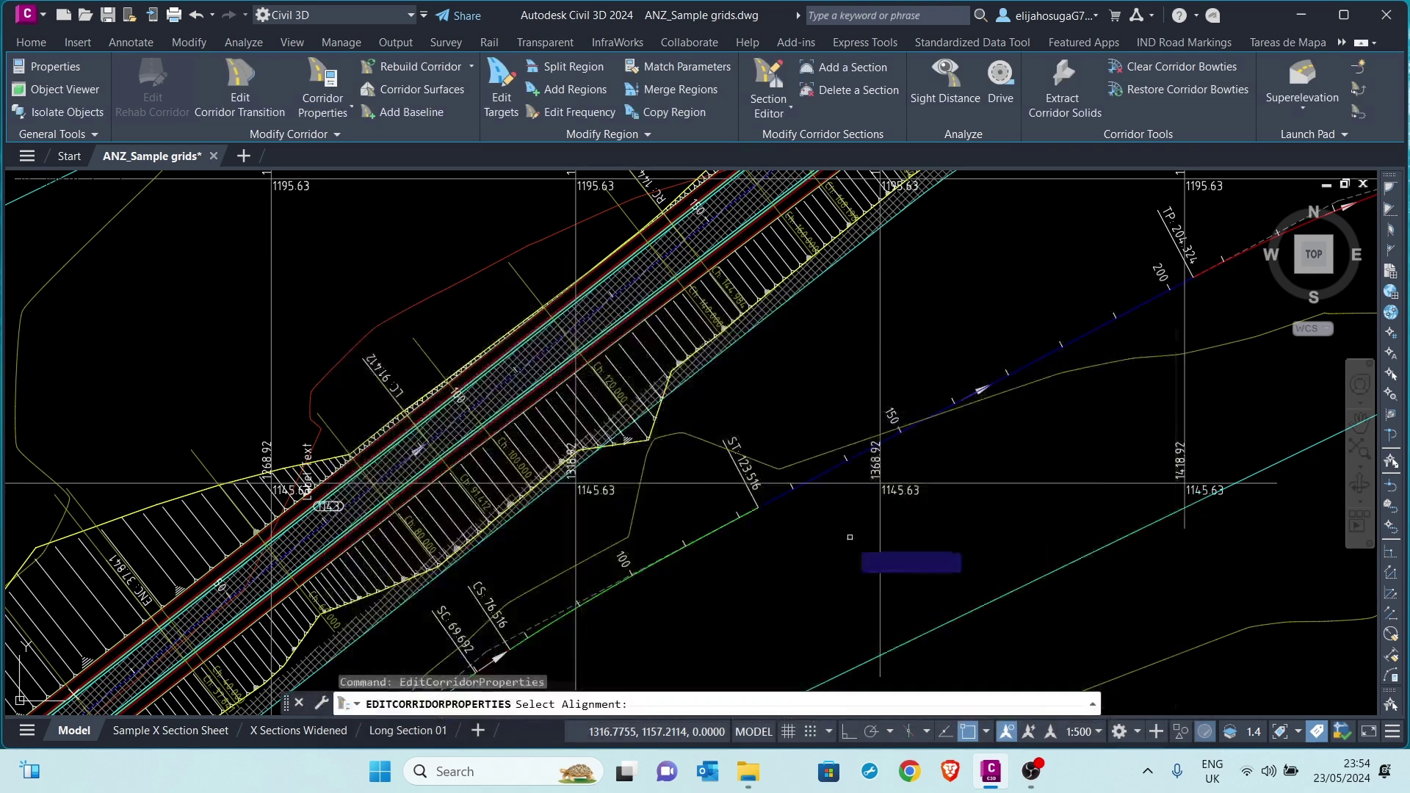
{"action": "scroll", "coordinate": [734, 470], "scroll_direction": "down", "scroll_amount": 5}
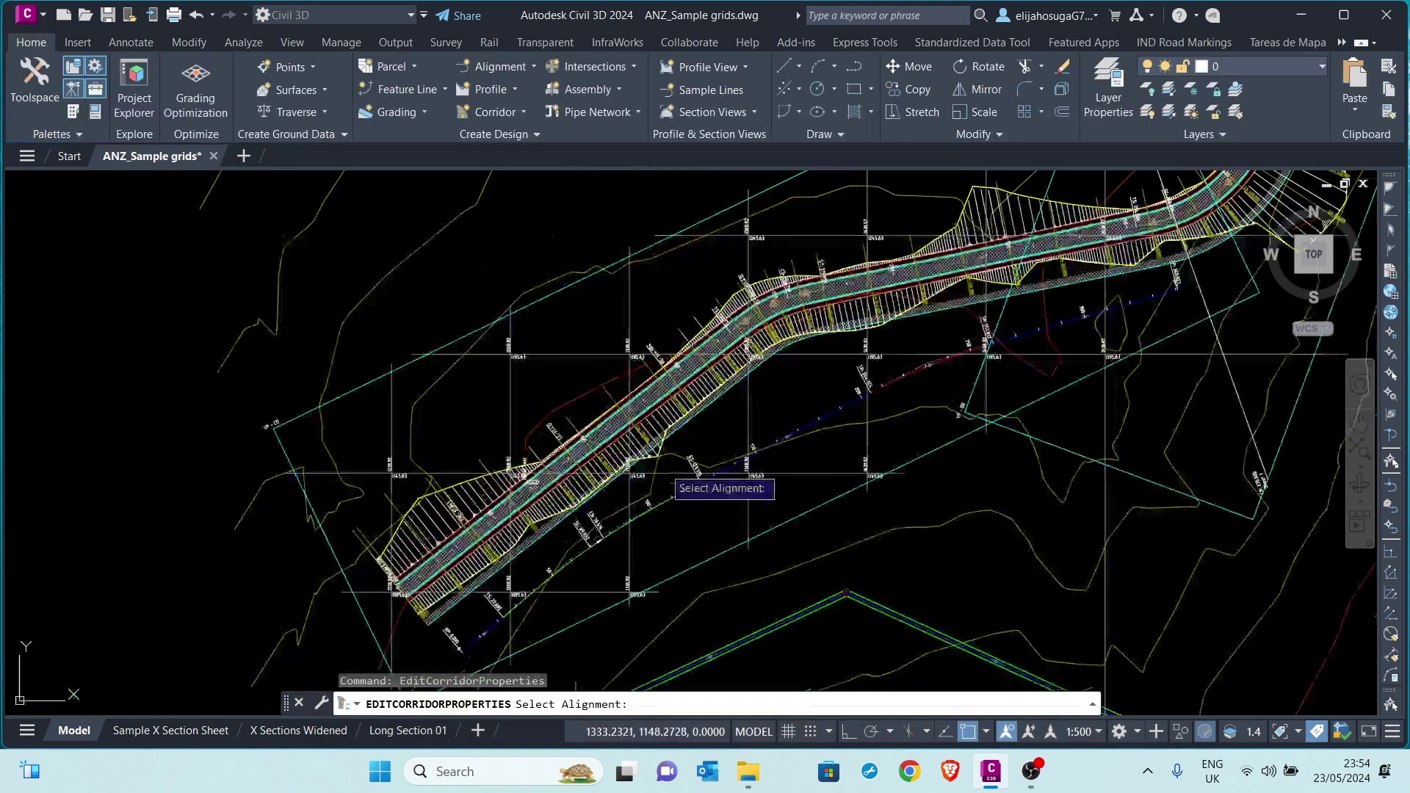
{"action": "left_click", "coordinate": [826, 427]}
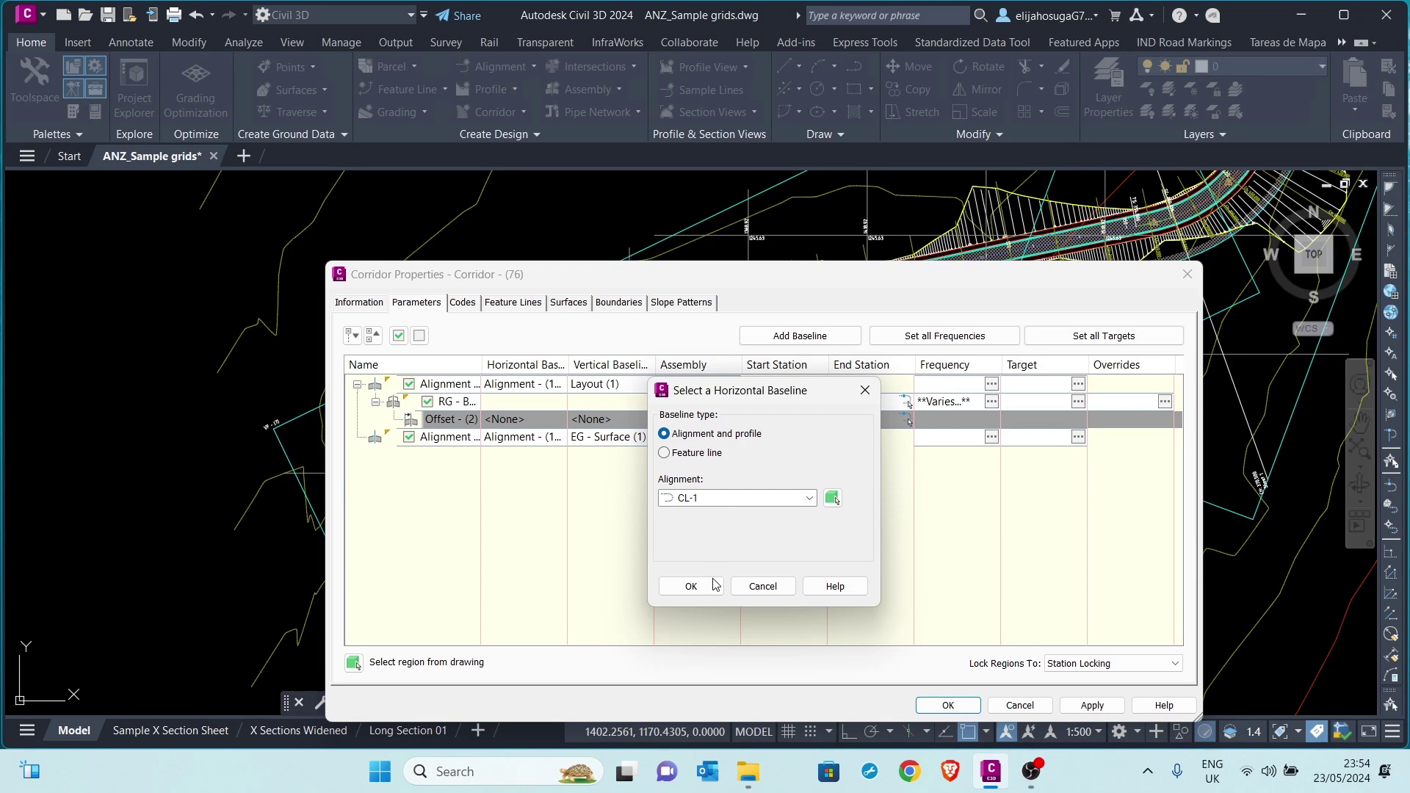
{"action": "left_click", "coordinate": [691, 587]}
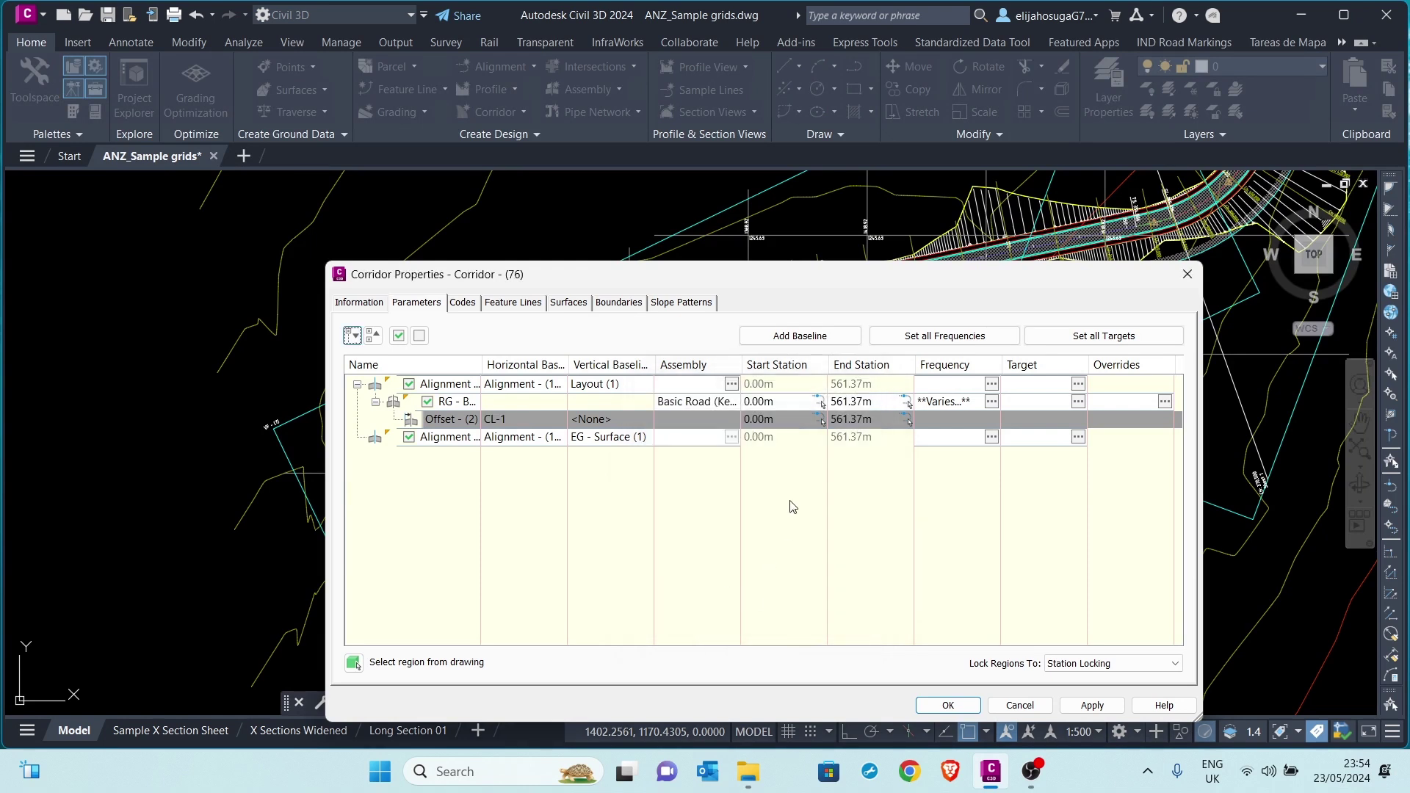
- Set the vertical baseline of the corridor's Offset - (2) to the CL-1 design profile, picking the profile from its long section in the drawing
{"action": "left_click", "coordinate": [615, 424]}
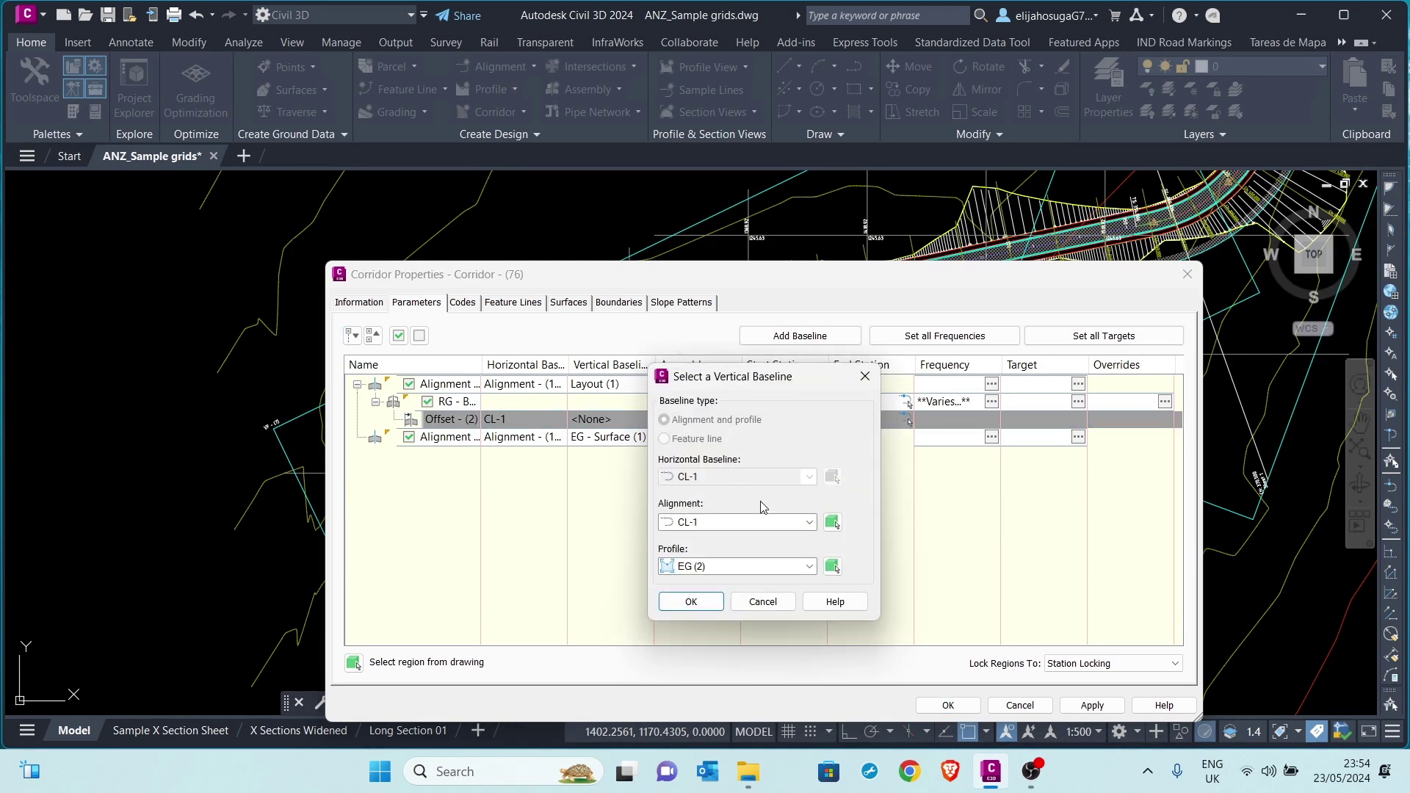
{"action": "left_click", "coordinate": [832, 566]}
{"action": "scroll", "coordinate": [786, 506], "scroll_direction": "down", "scroll_amount": 5}
{"action": "scroll", "coordinate": [904, 548], "scroll_direction": "up", "scroll_amount": 8}
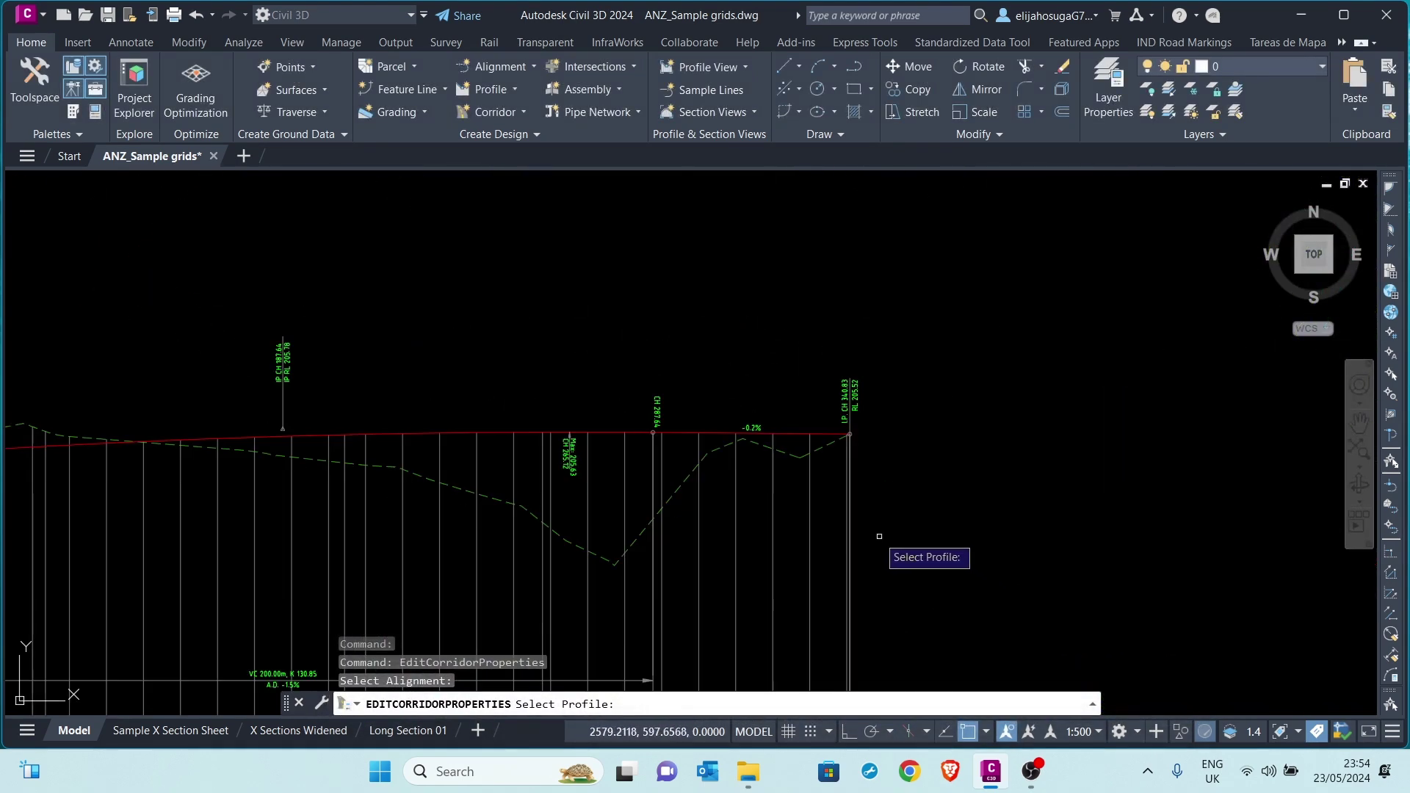
{"action": "left_click", "coordinate": [633, 435]}
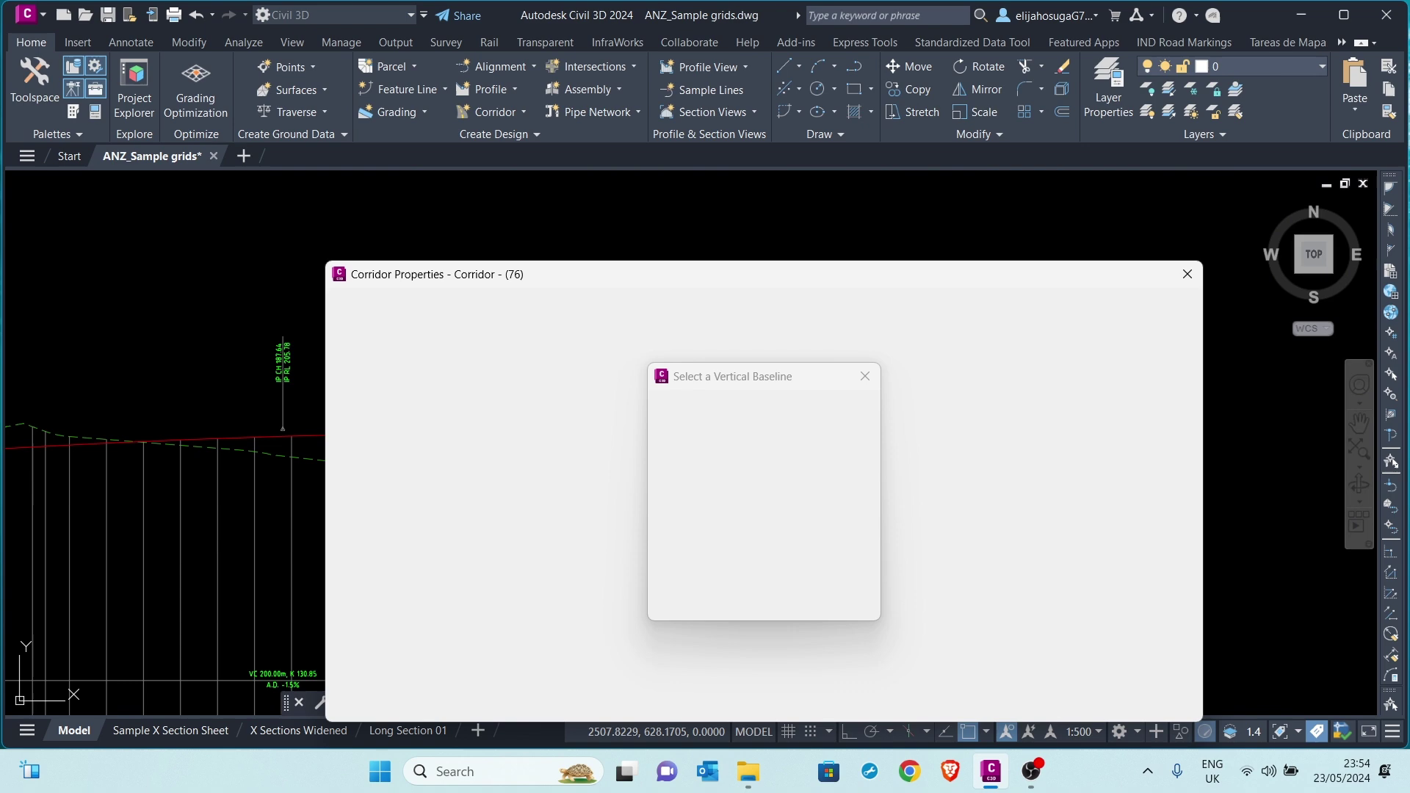
{"action": "left_click", "coordinate": [707, 602]}
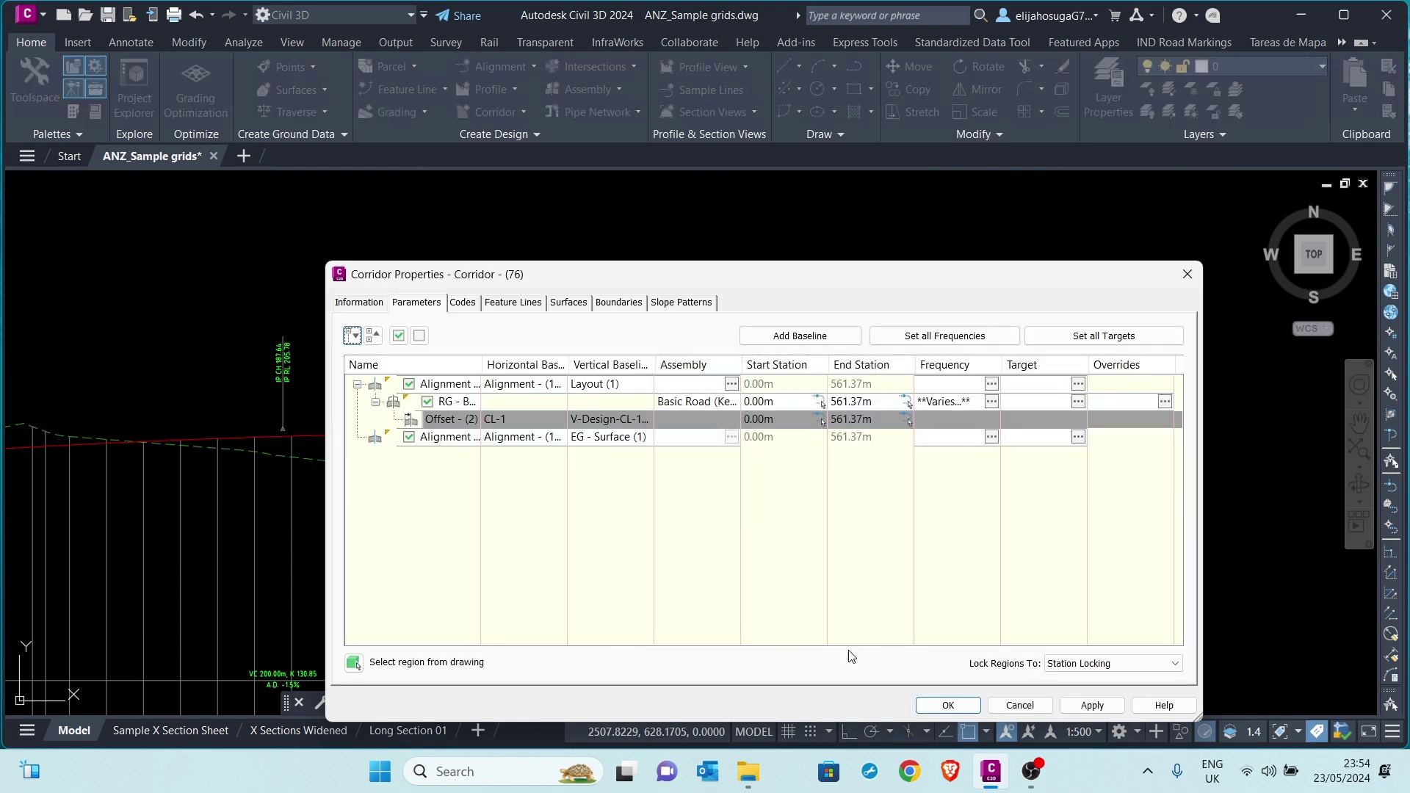
- Apply the new offset baselines, rebuild the corridor and close its properties
{"action": "left_click", "coordinate": [1093, 705]}
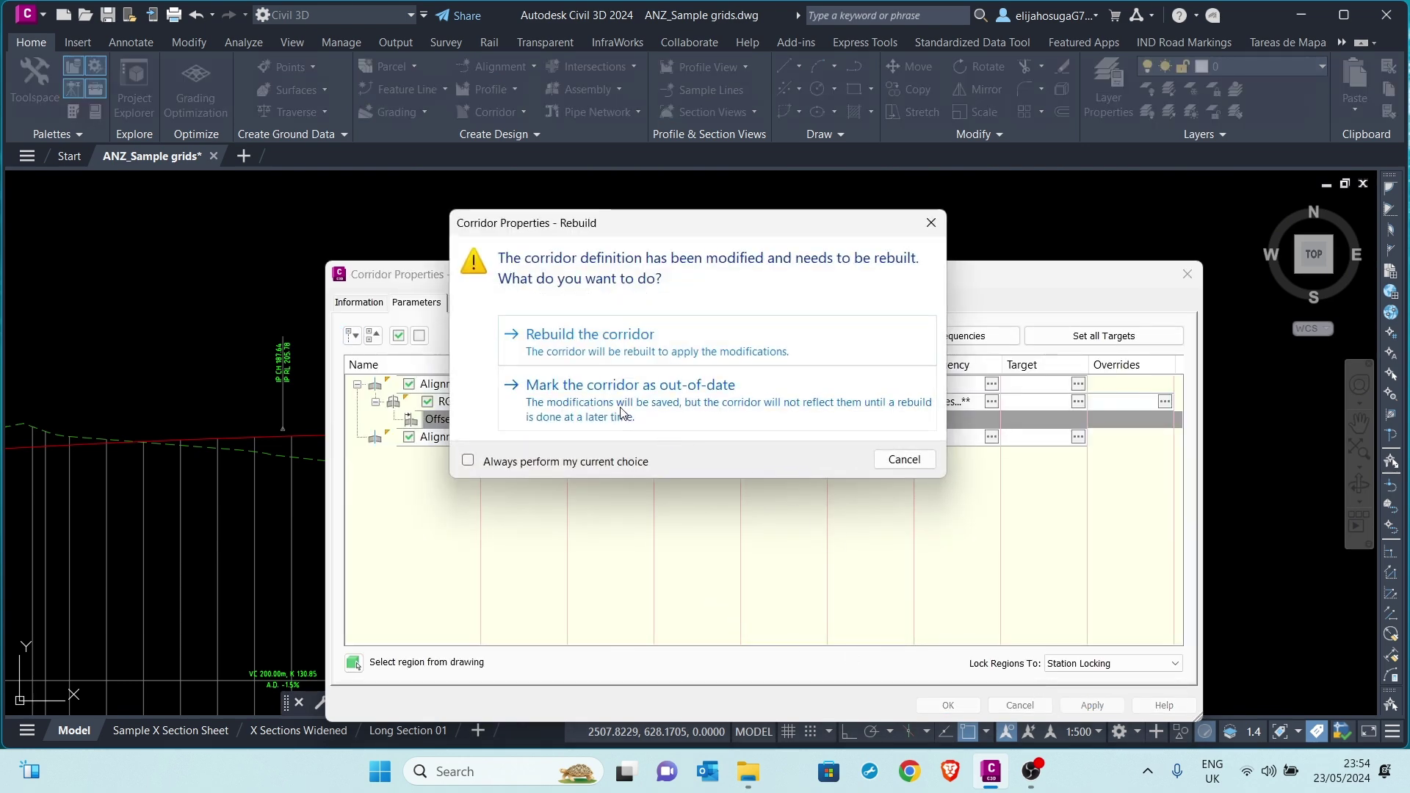
{"action": "left_click", "coordinate": [587, 345]}
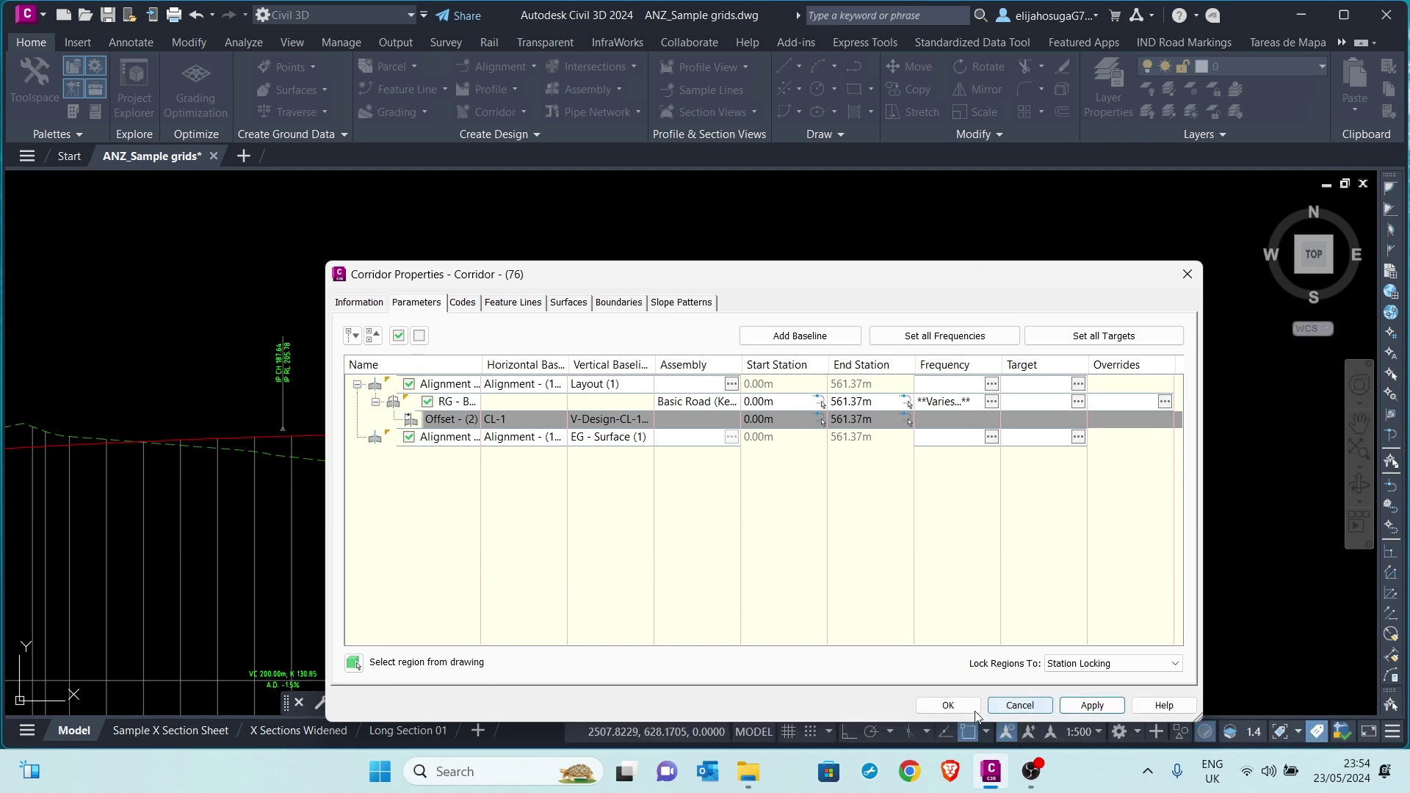
{"action": "left_click", "coordinate": [948, 705]}
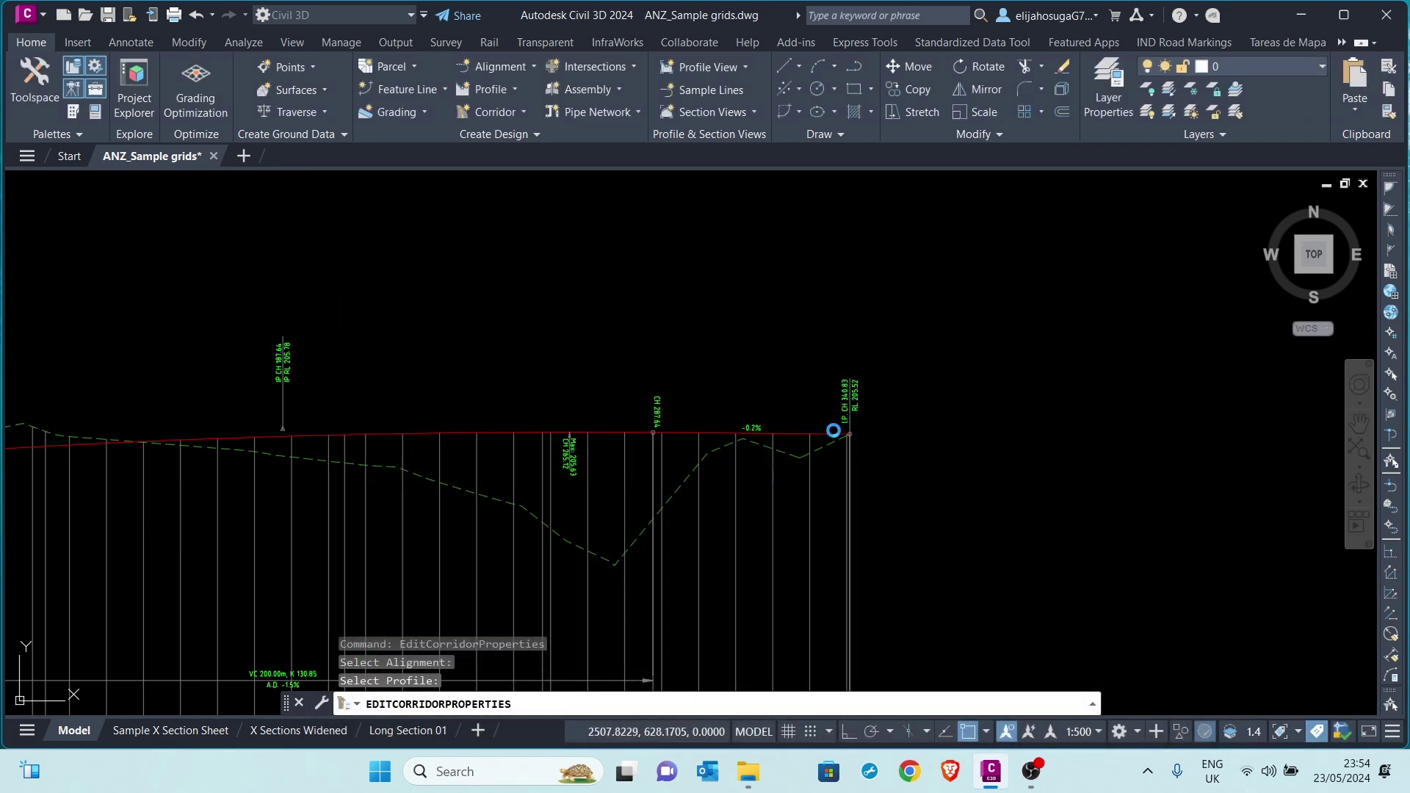
- Examine in plan how the rebuilt corridor's offset lane follows the CL-1 alignment beside the main road
{"action": "scroll", "coordinate": [807, 439], "scroll_direction": "down", "scroll_amount": 10}
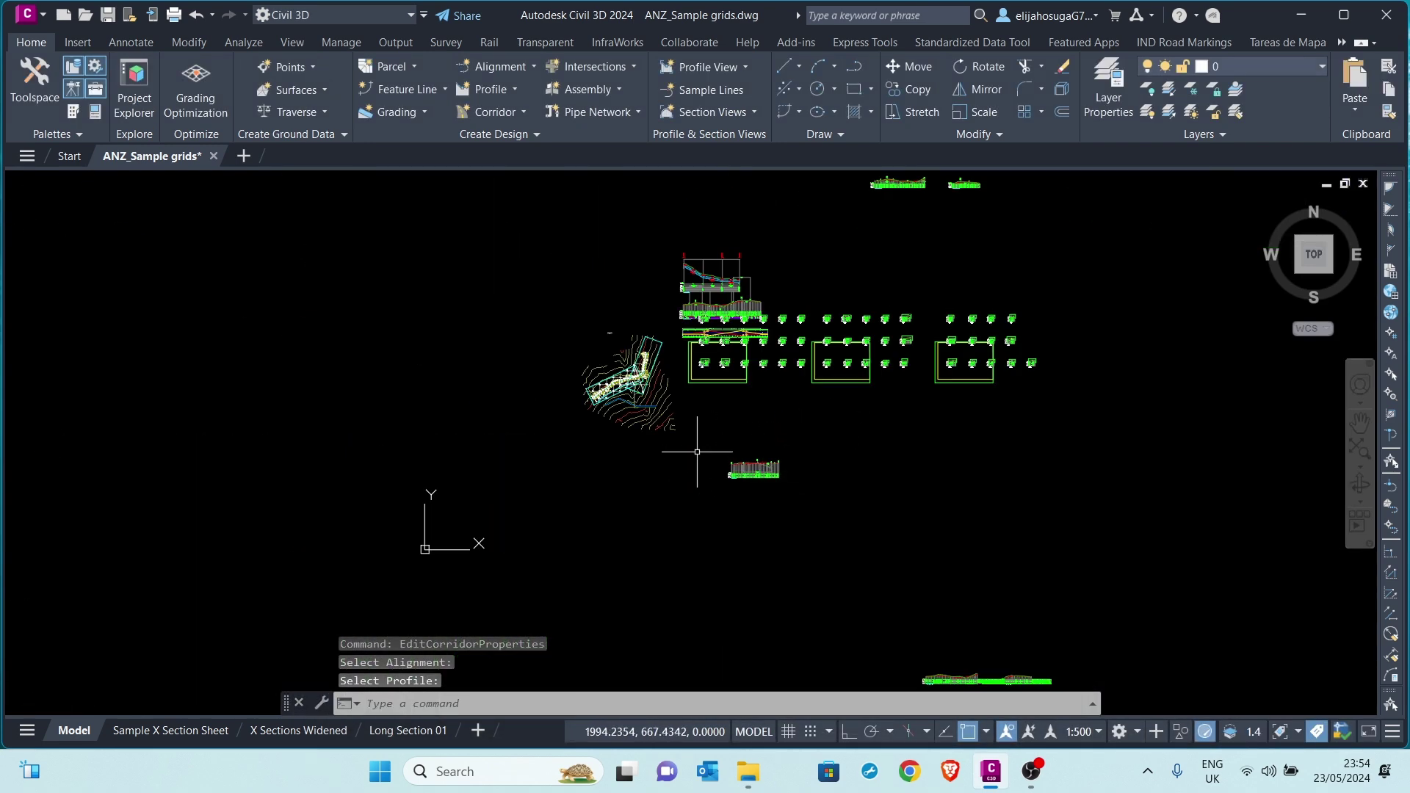
{"action": "scroll", "coordinate": [606, 401], "scroll_direction": "up", "scroll_amount": 12}
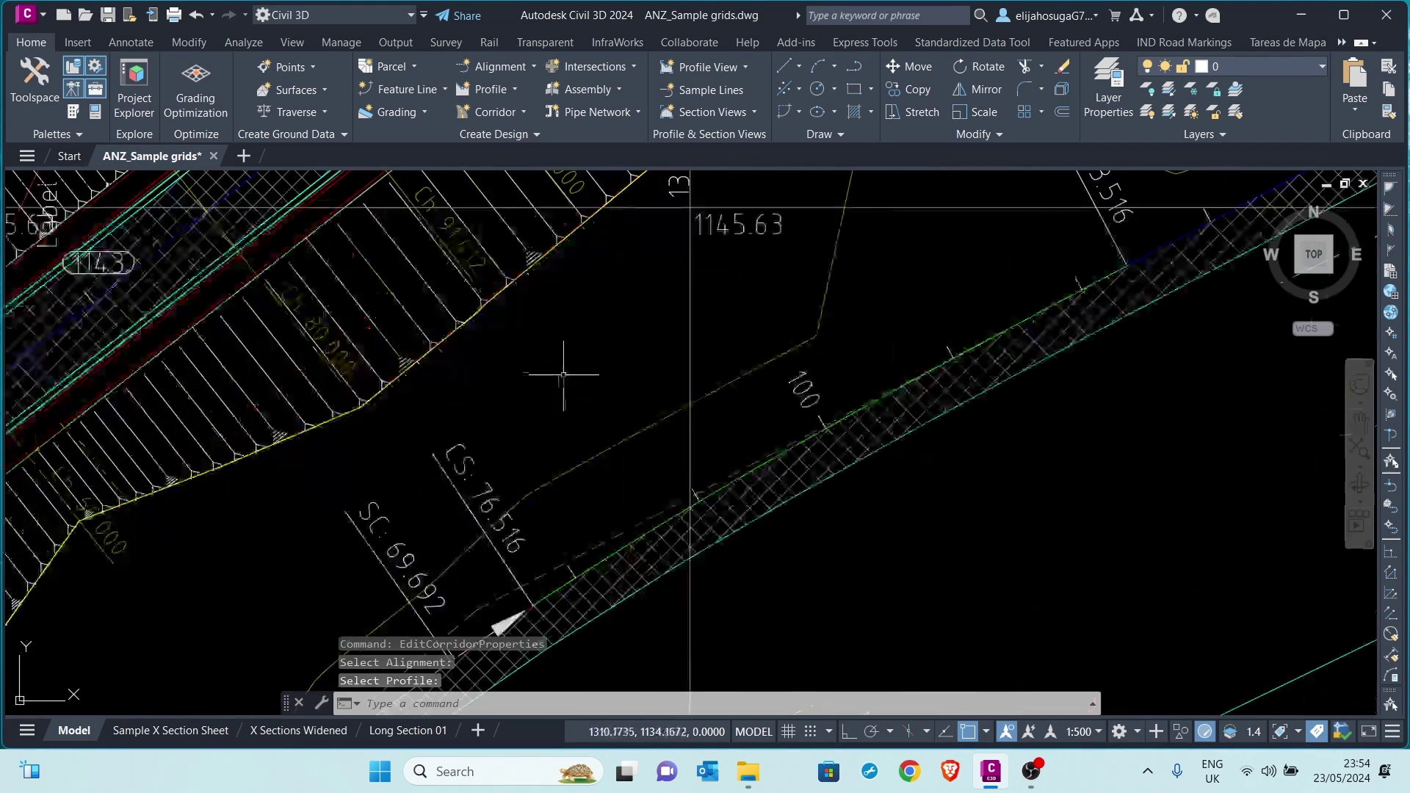
{"action": "scroll", "coordinate": [702, 428], "scroll_direction": "down", "scroll_amount": 4}
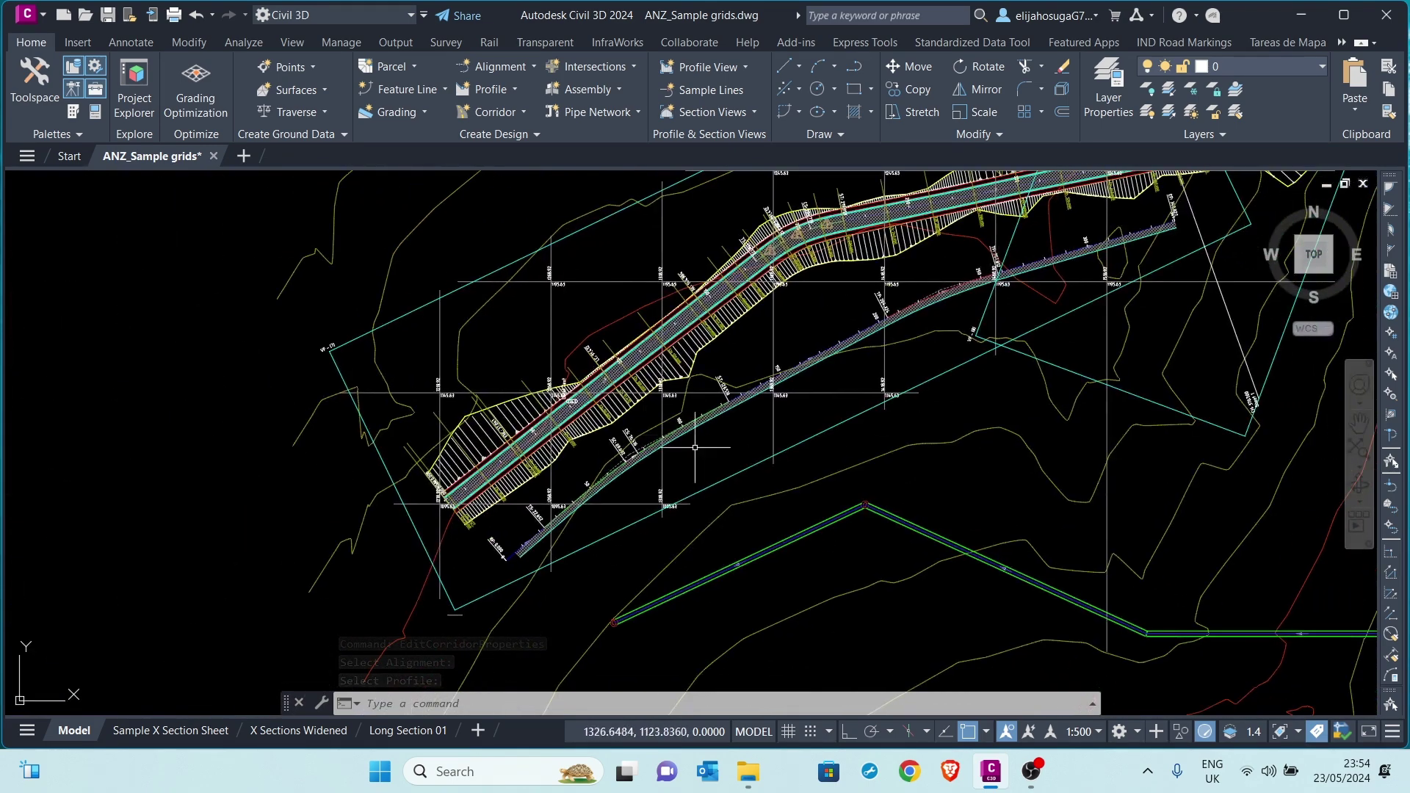
{"action": "scroll", "coordinate": [632, 401], "scroll_direction": "up", "scroll_amount": 4}
{"action": "scroll", "coordinate": [657, 390], "scroll_direction": "down", "scroll_amount": 2}
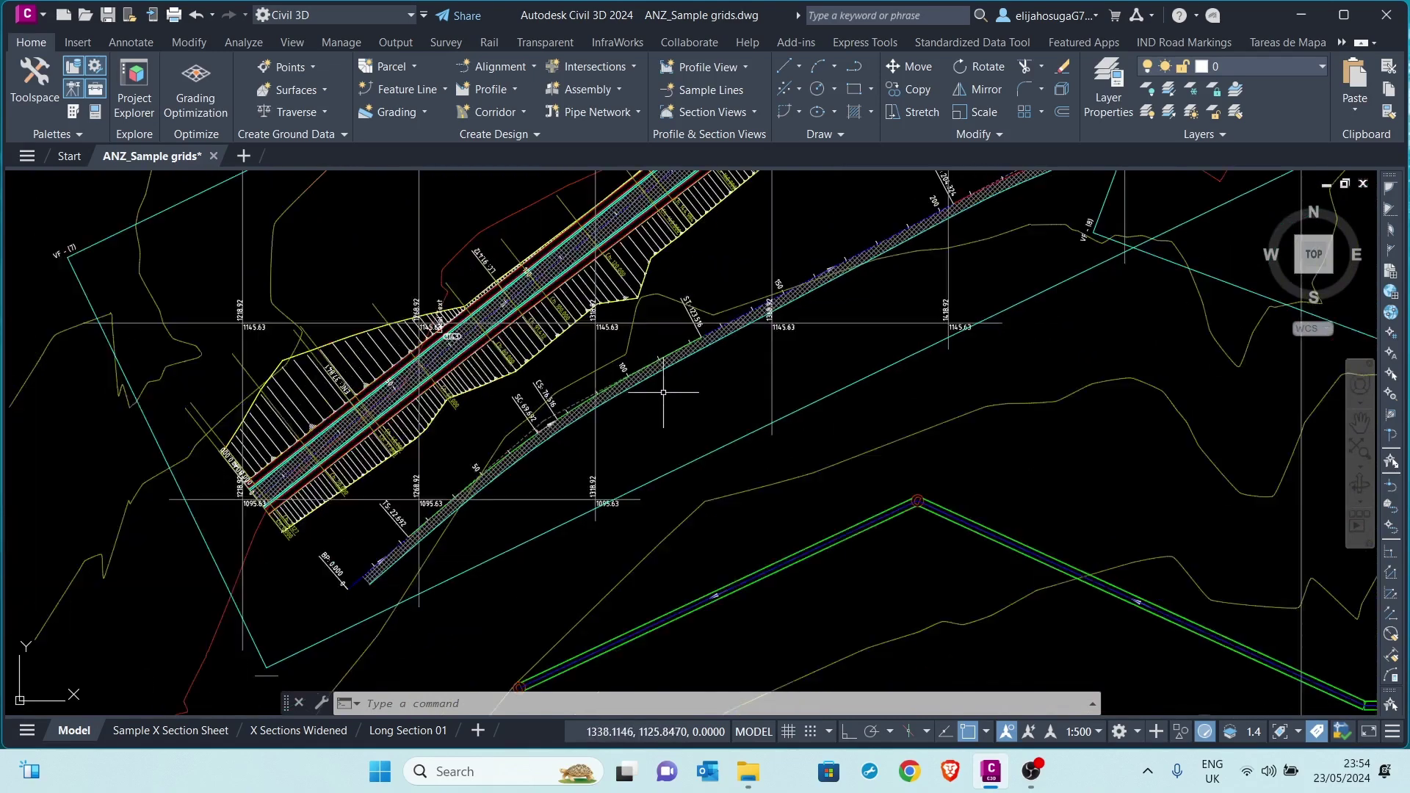
{"action": "scroll", "coordinate": [610, 321], "scroll_direction": "up", "scroll_amount": 2}
{"action": "scroll", "coordinate": [644, 352], "scroll_direction": "down", "scroll_amount": 6}
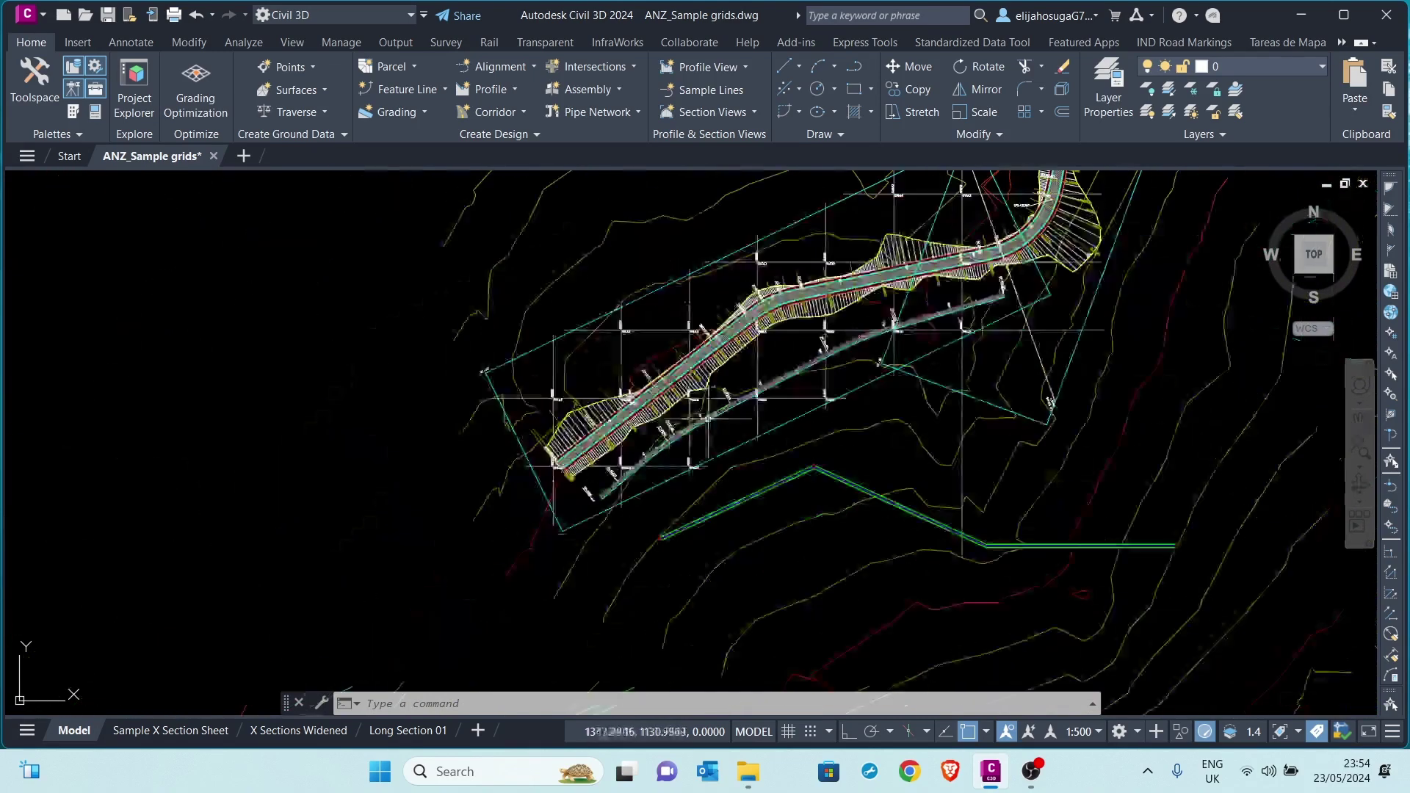
{"action": "scroll", "coordinate": [643, 353], "scroll_direction": "down", "scroll_amount": 1}
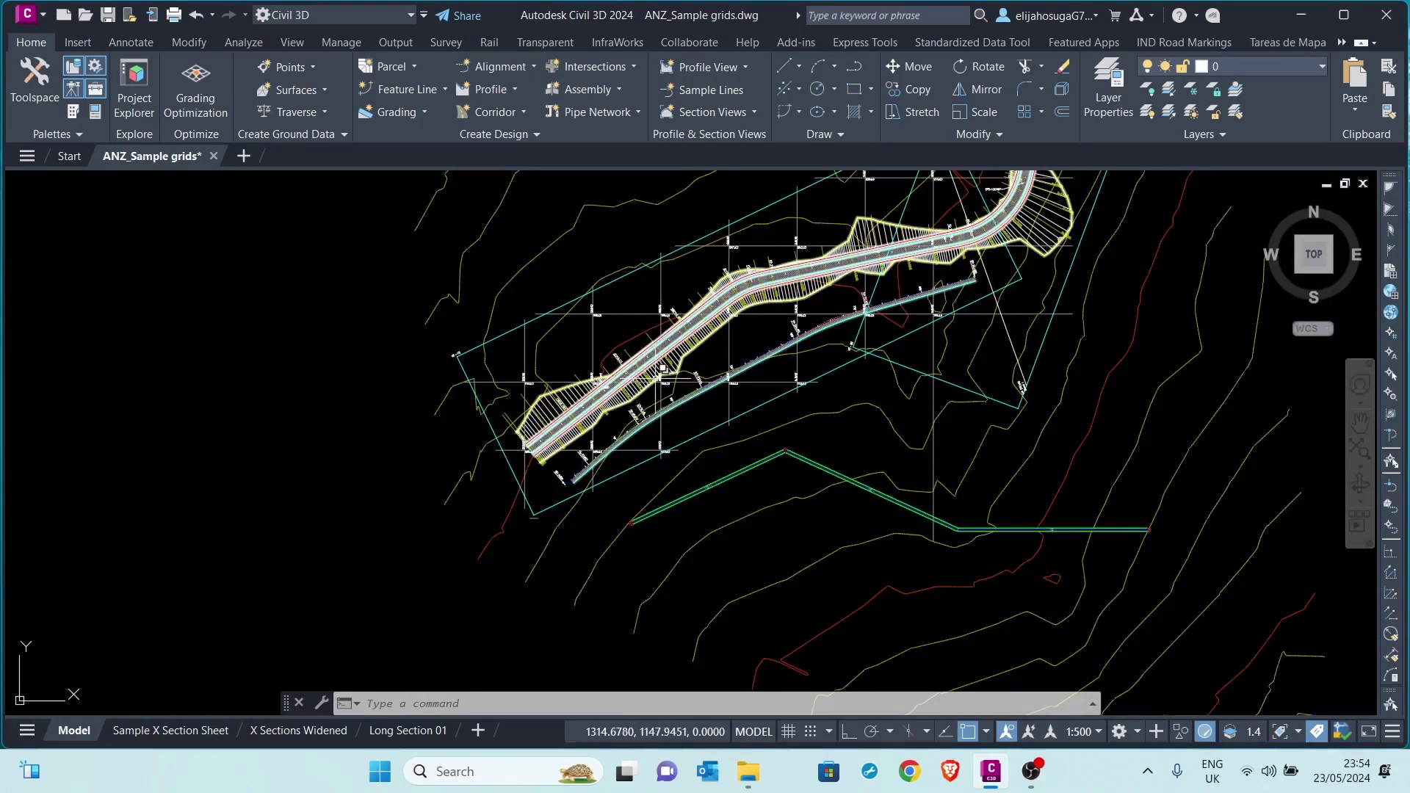
{"action": "scroll", "coordinate": [639, 371], "scroll_direction": "up", "scroll_amount": 5}
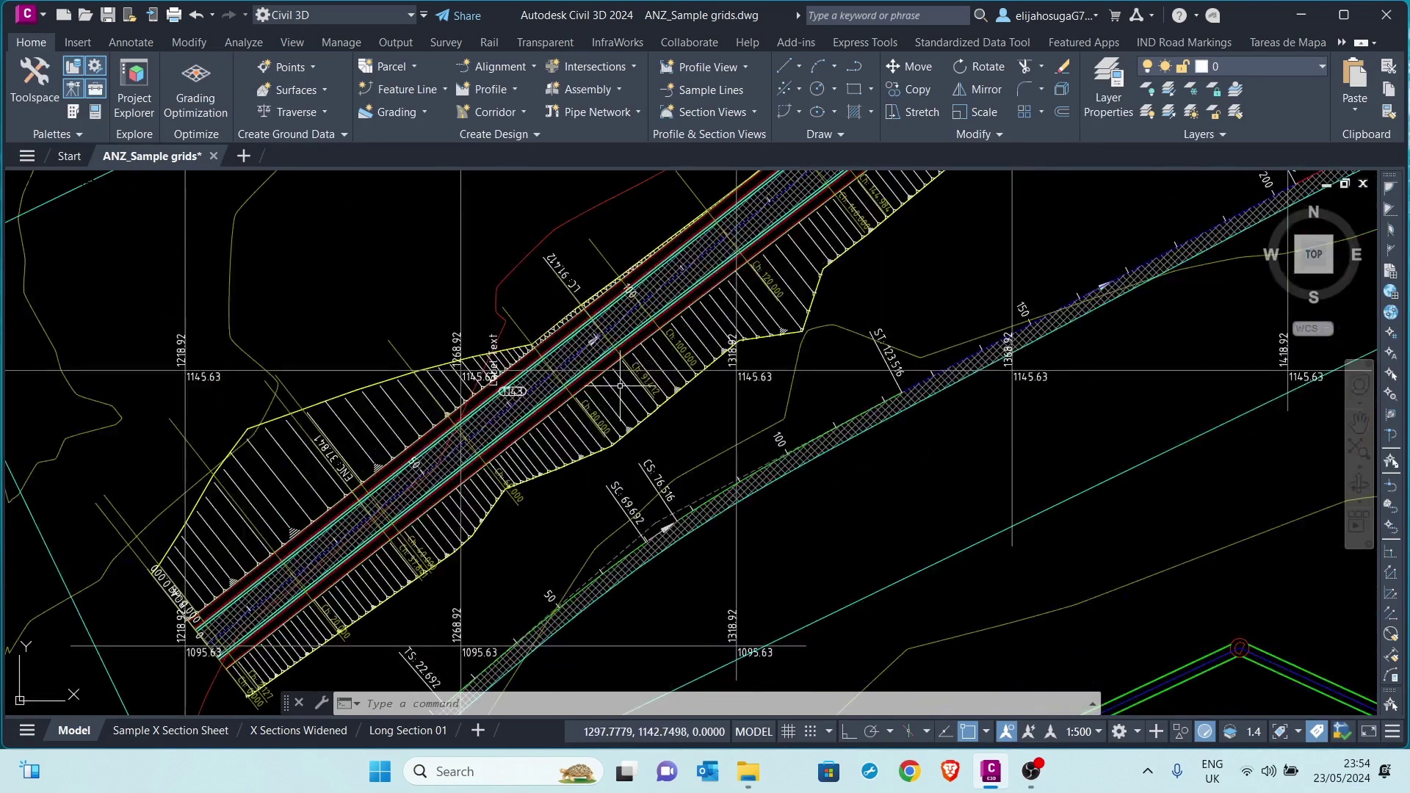
{"action": "scroll", "coordinate": [561, 360], "scroll_direction": "up", "scroll_amount": 5}
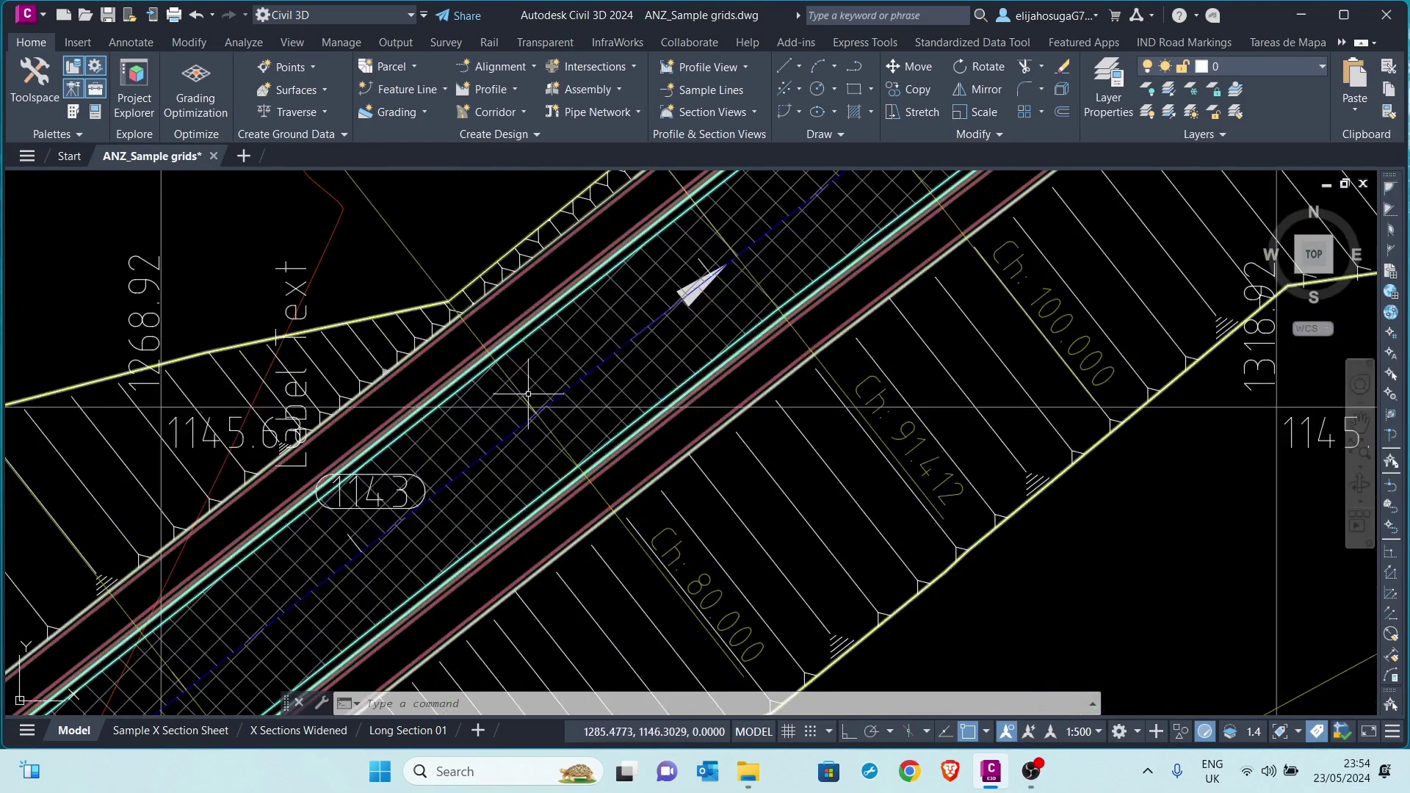
{"action": "scroll", "coordinate": [560, 385], "scroll_direction": "down", "scroll_amount": 6}
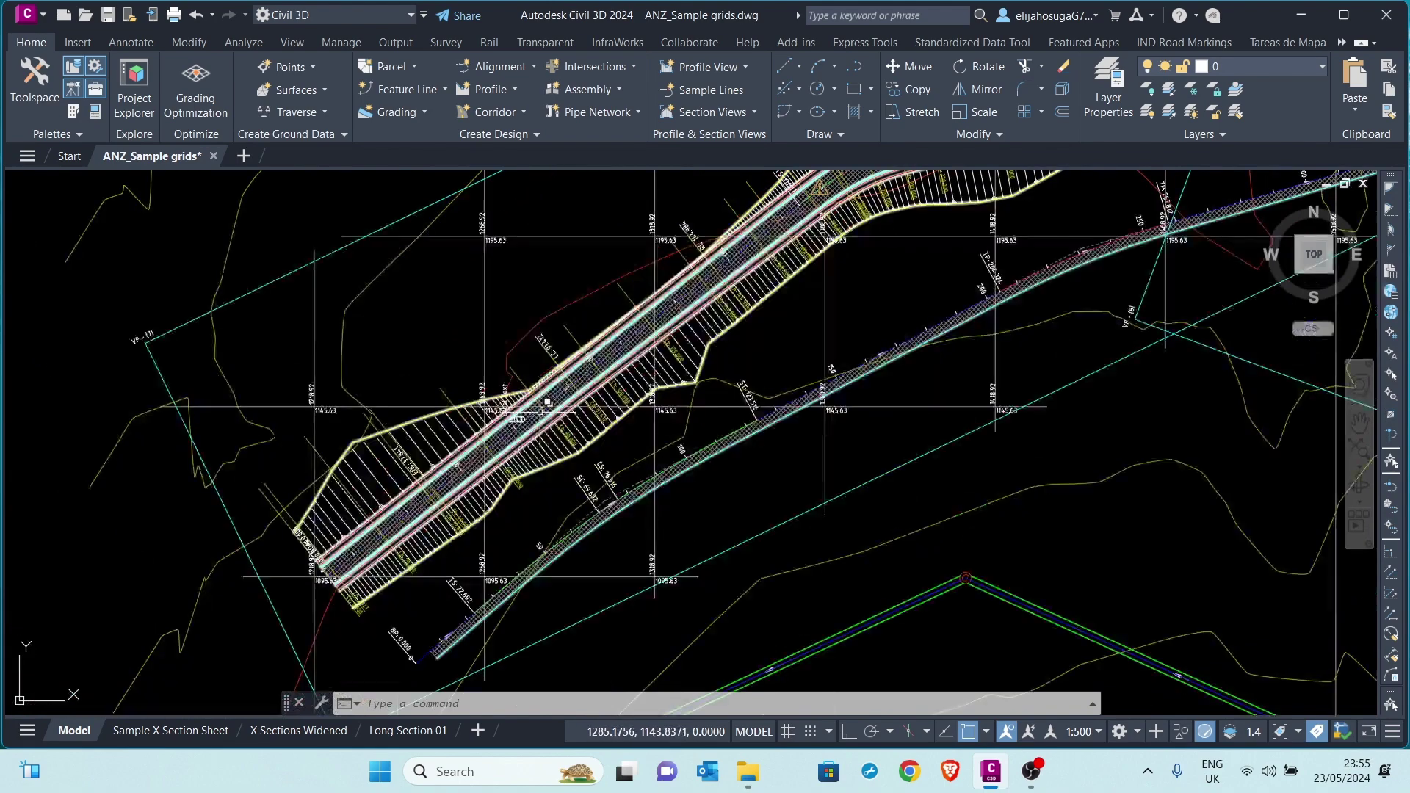
{"action": "scroll", "coordinate": [636, 470], "scroll_direction": "up", "scroll_amount": 6}
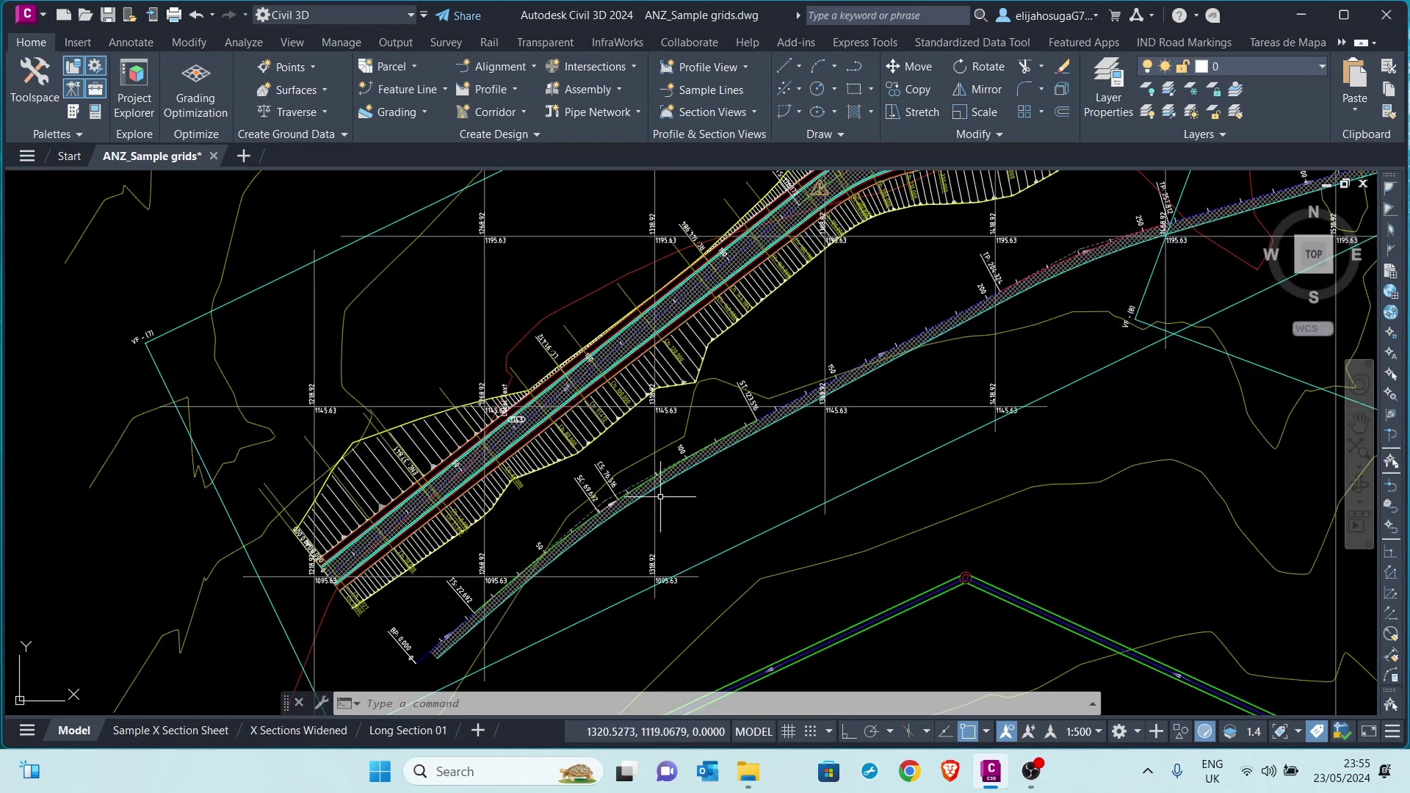
{"action": "scroll", "coordinate": [710, 433], "scroll_direction": "down", "scroll_amount": 6}
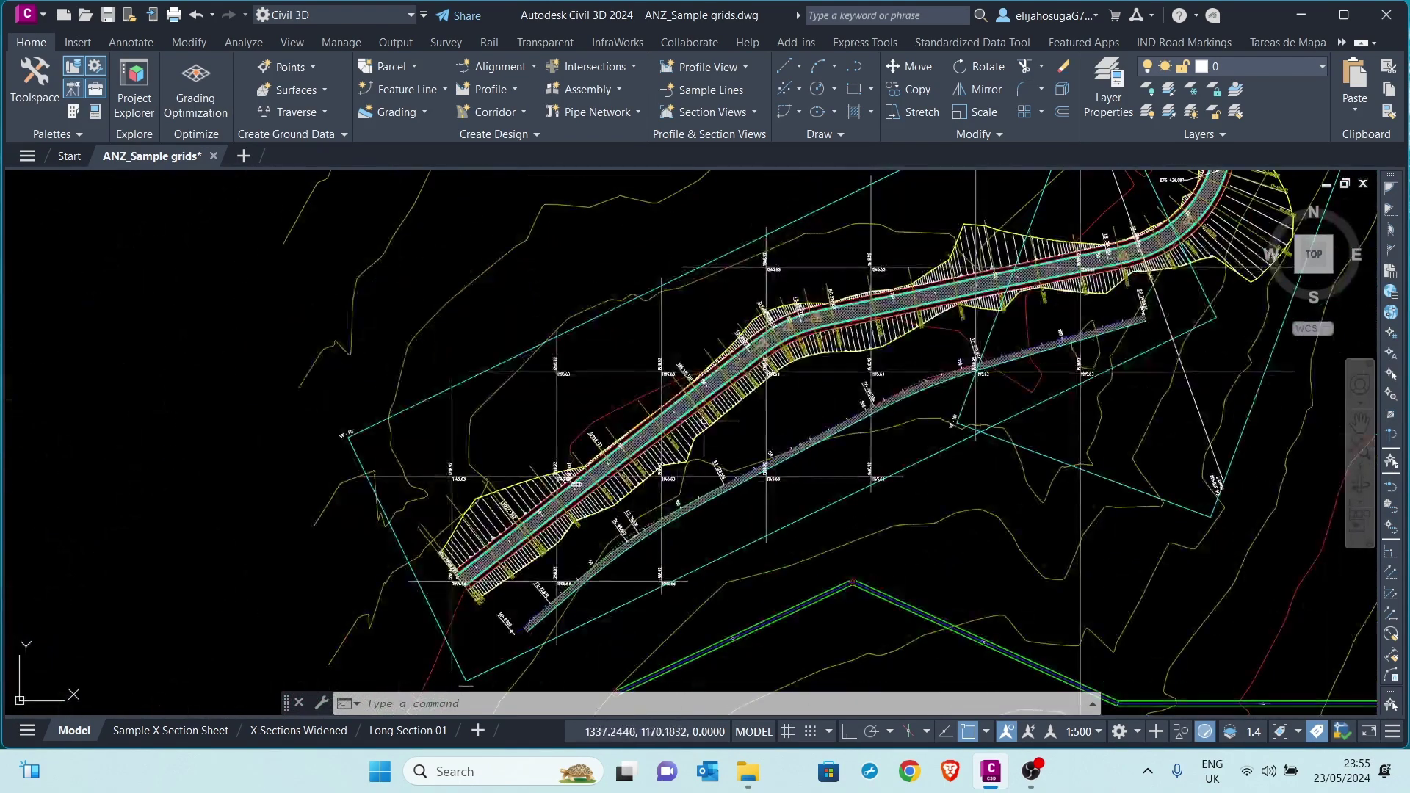
- Inspect the corridor and its offset lane in the Object Viewer from a southwest 3D view, then close the viewer
{"action": "scroll", "coordinate": [623, 404], "scroll_direction": "up", "scroll_amount": 5}
{"action": "left_click", "coordinate": [623, 404]}
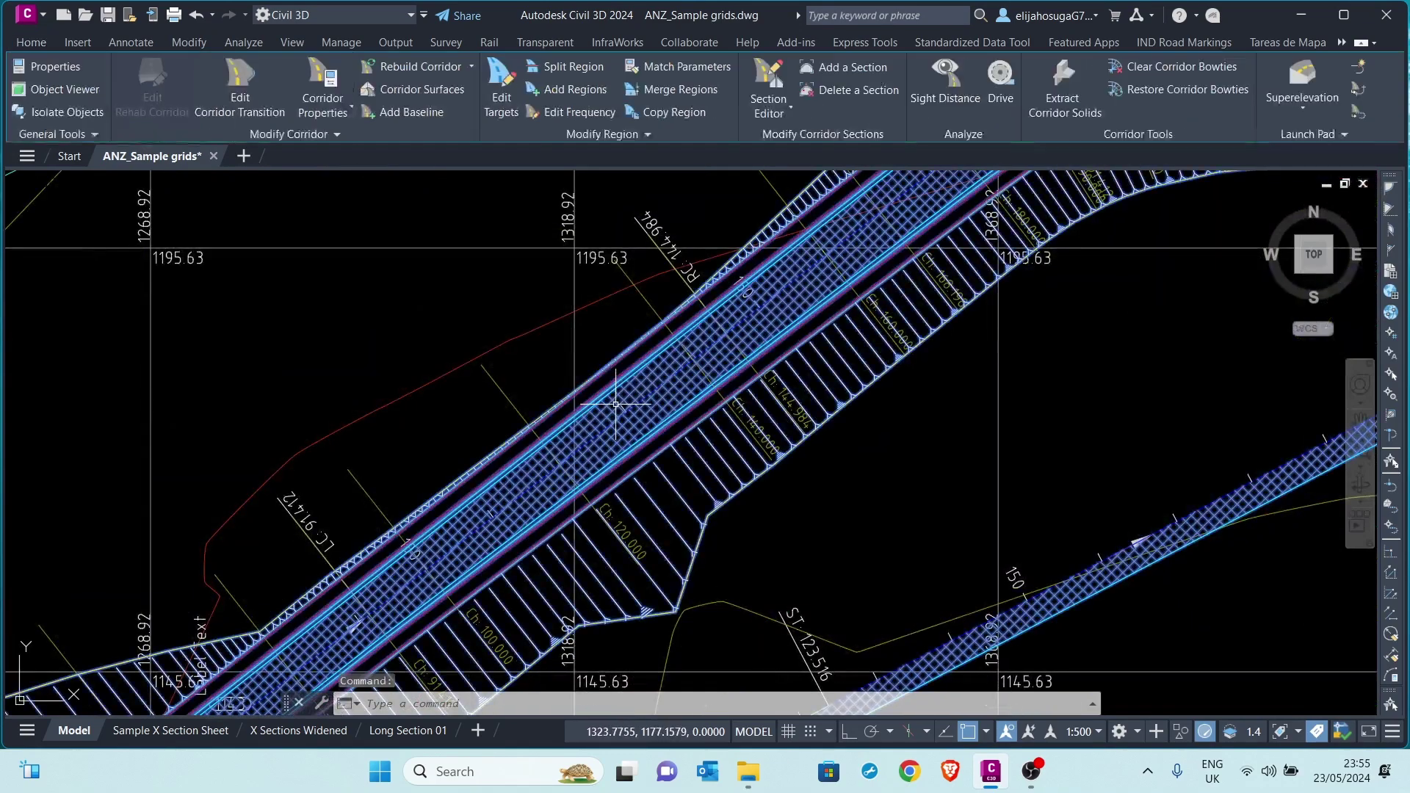
{"action": "right_click", "coordinate": [618, 404]}
{"action": "left_click", "coordinate": [707, 692]}
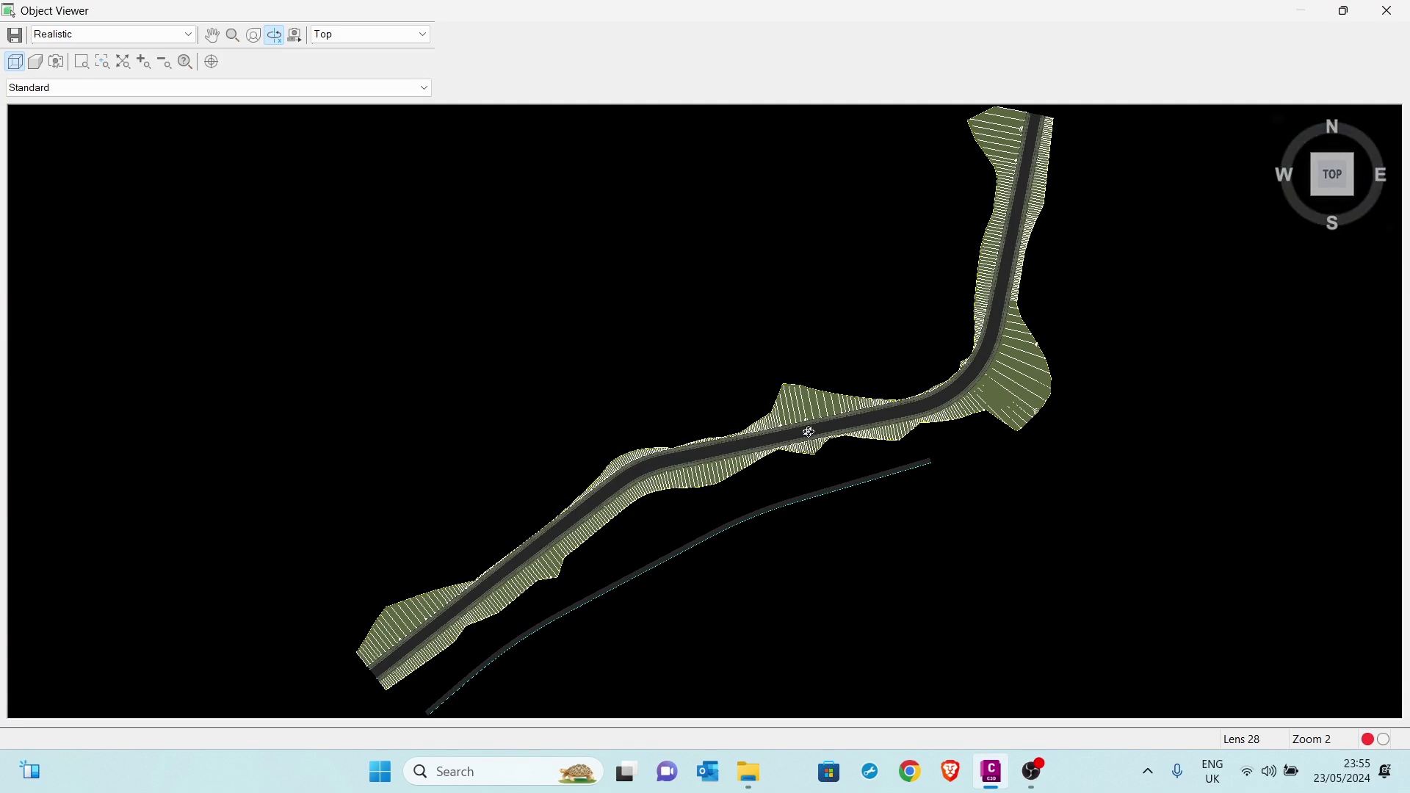
{"action": "mouse_move", "coordinate": [1306, 202]}
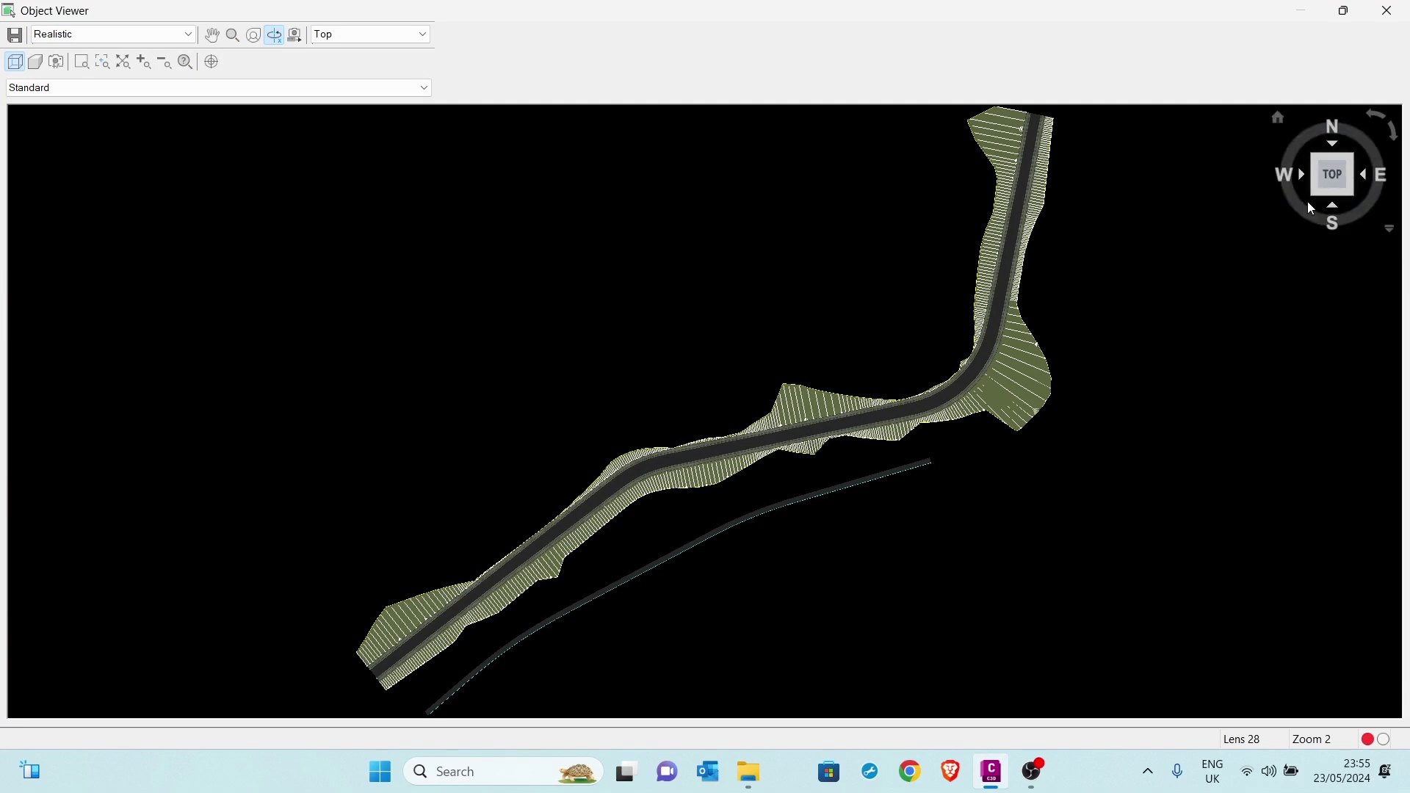
{"action": "left_click", "coordinate": [1316, 196]}
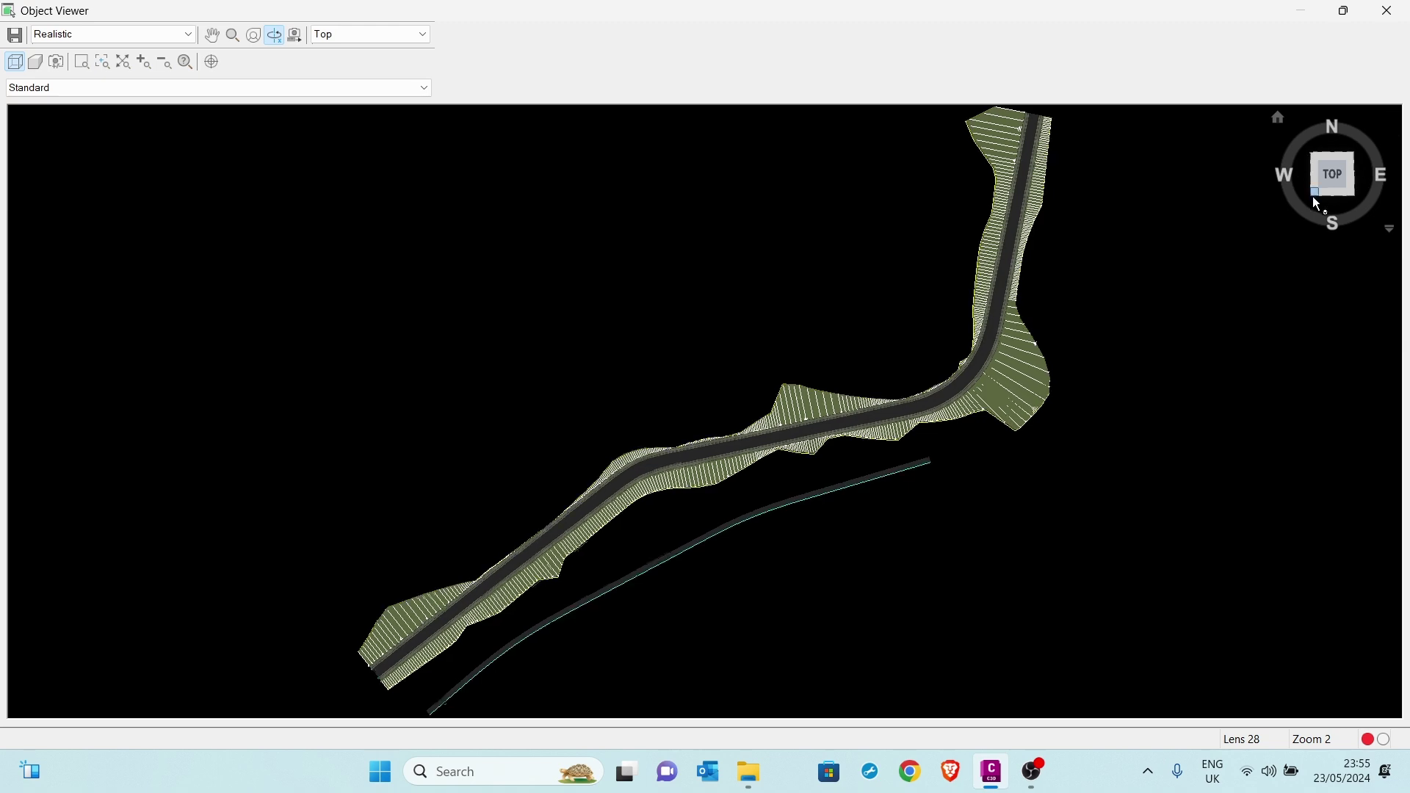
{"action": "scroll", "coordinate": [750, 418], "scroll_direction": "up", "scroll_amount": 2}
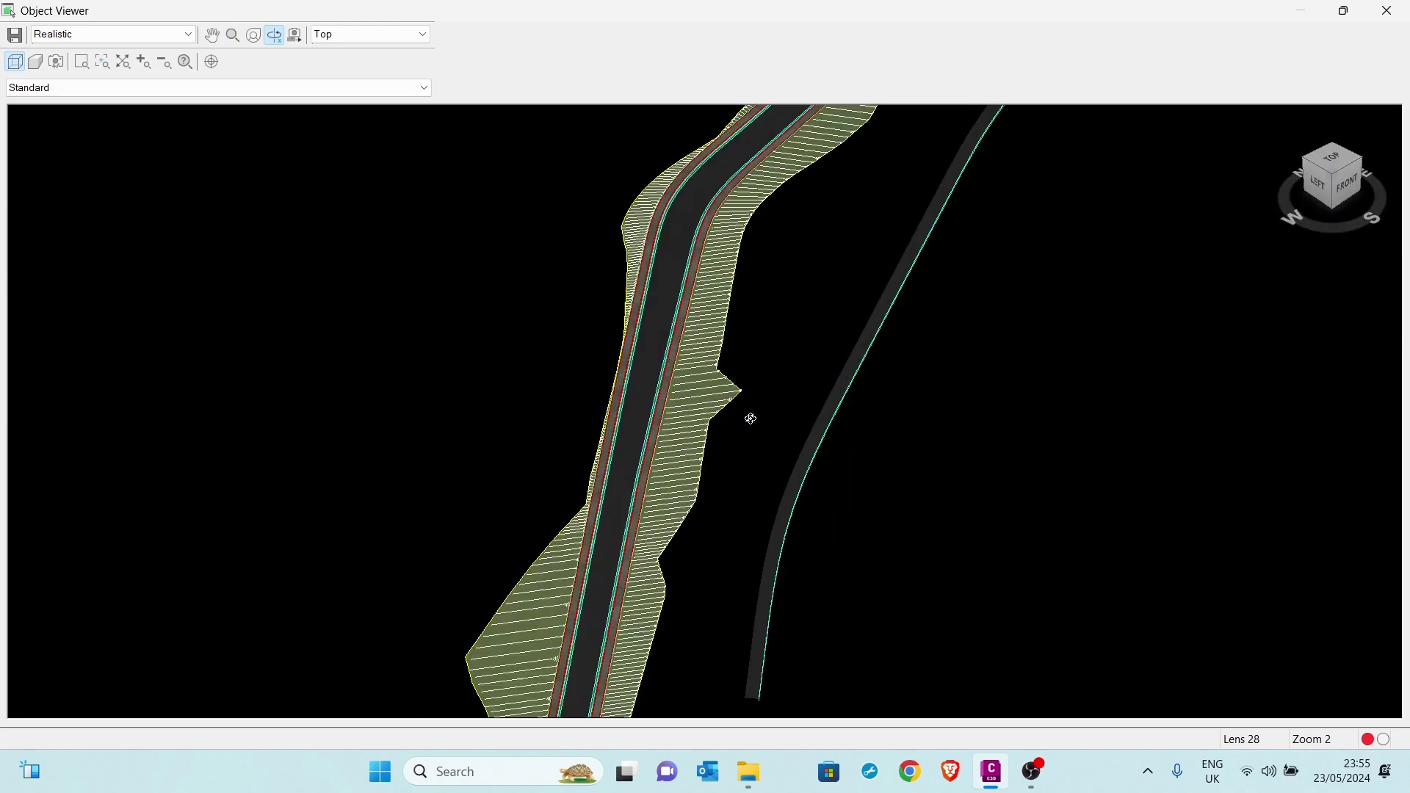
{"action": "scroll", "coordinate": [777, 372], "scroll_direction": "down", "scroll_amount": 4}
{"action": "scroll", "coordinate": [802, 330], "scroll_direction": "up", "scroll_amount": 4}
{"action": "scroll", "coordinate": [812, 312], "scroll_direction": "down", "scroll_amount": 3}
{"action": "scroll", "coordinate": [796, 359], "scroll_direction": "up", "scroll_amount": 3}
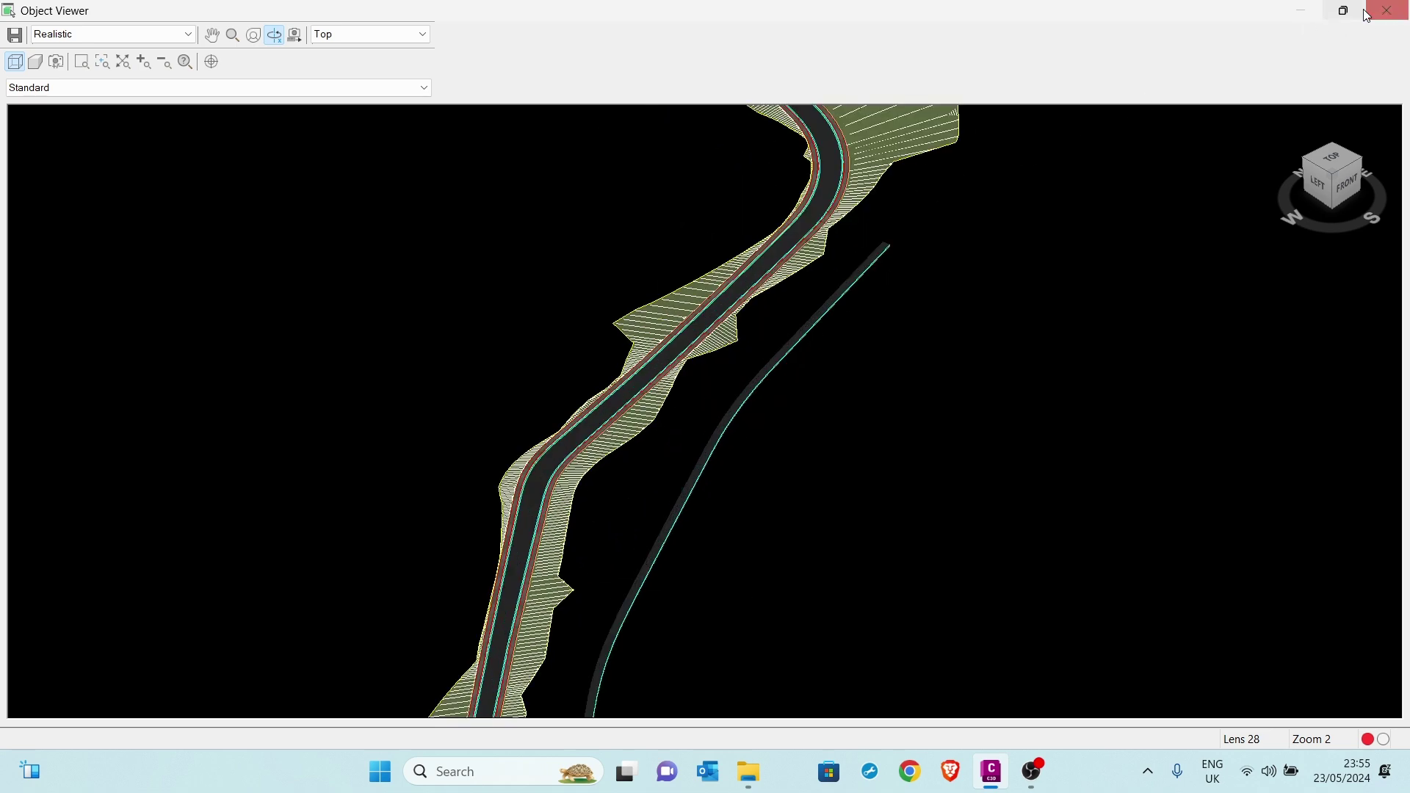
{"action": "left_click", "coordinate": [1386, 22]}
{"action": "scroll", "coordinate": [683, 407], "scroll_direction": "down", "scroll_amount": 4}
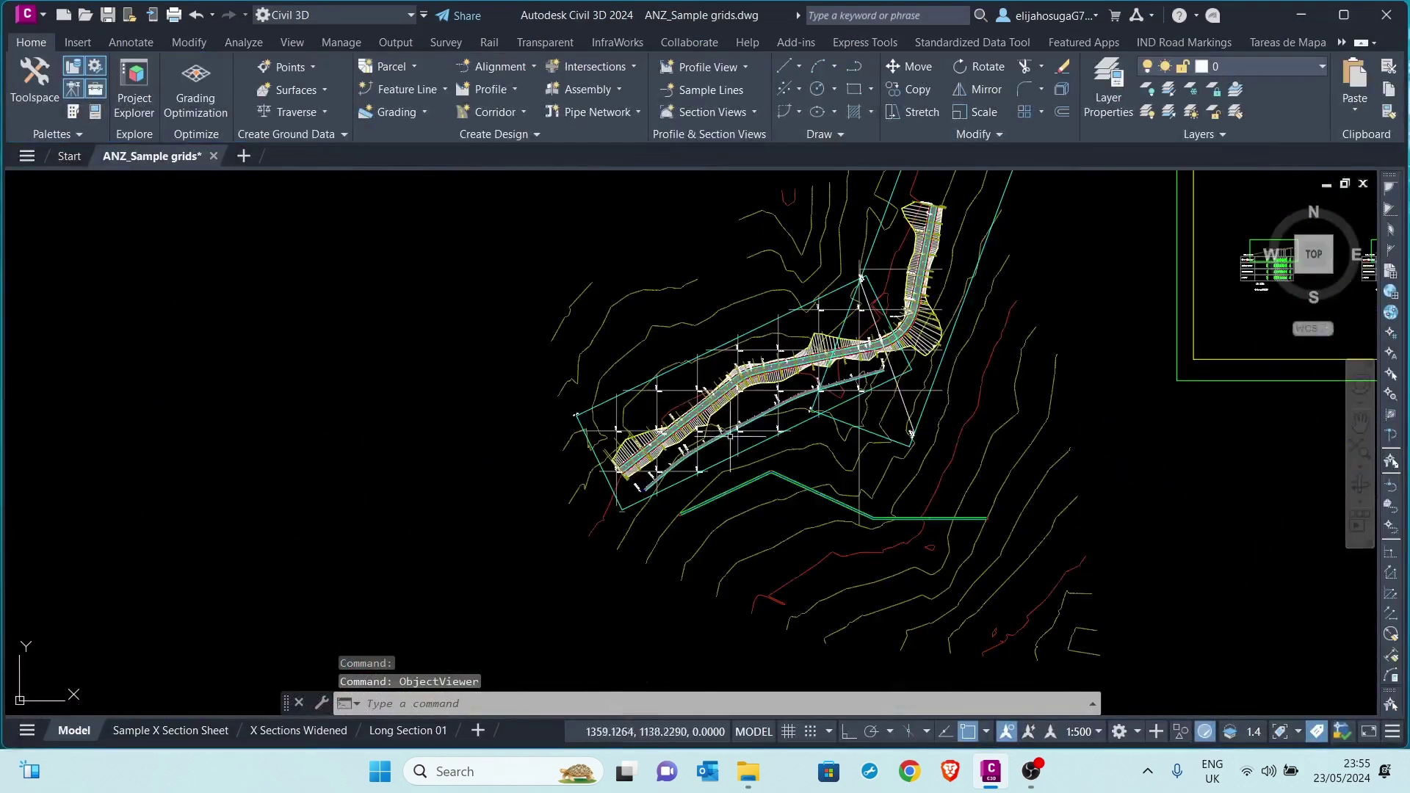
{"action": "middle_click_drag", "start_coordinate": [822, 606], "coordinate": [705, 469]}
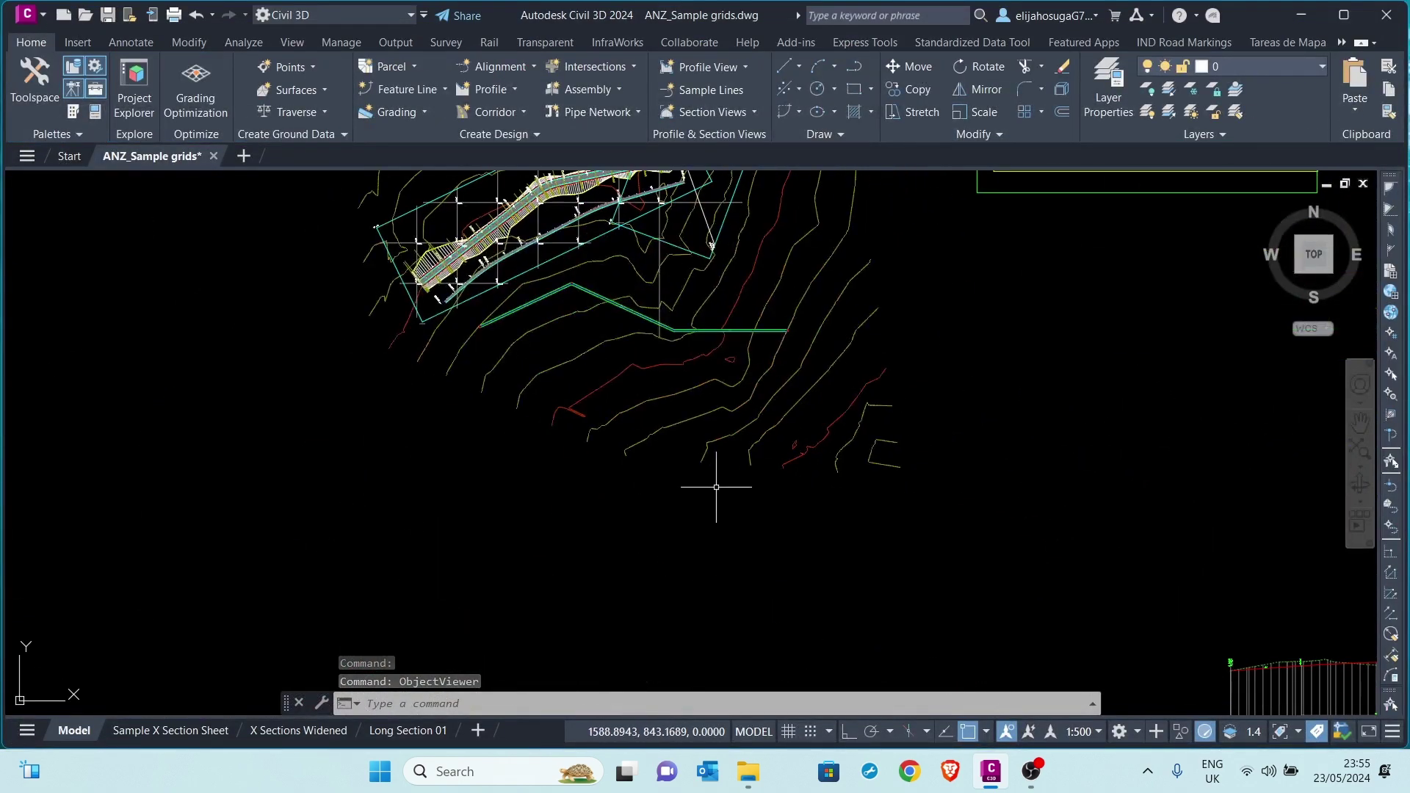
{"action": "middle_click_drag", "start_coordinate": [739, 328], "coordinate": [800, 452]}
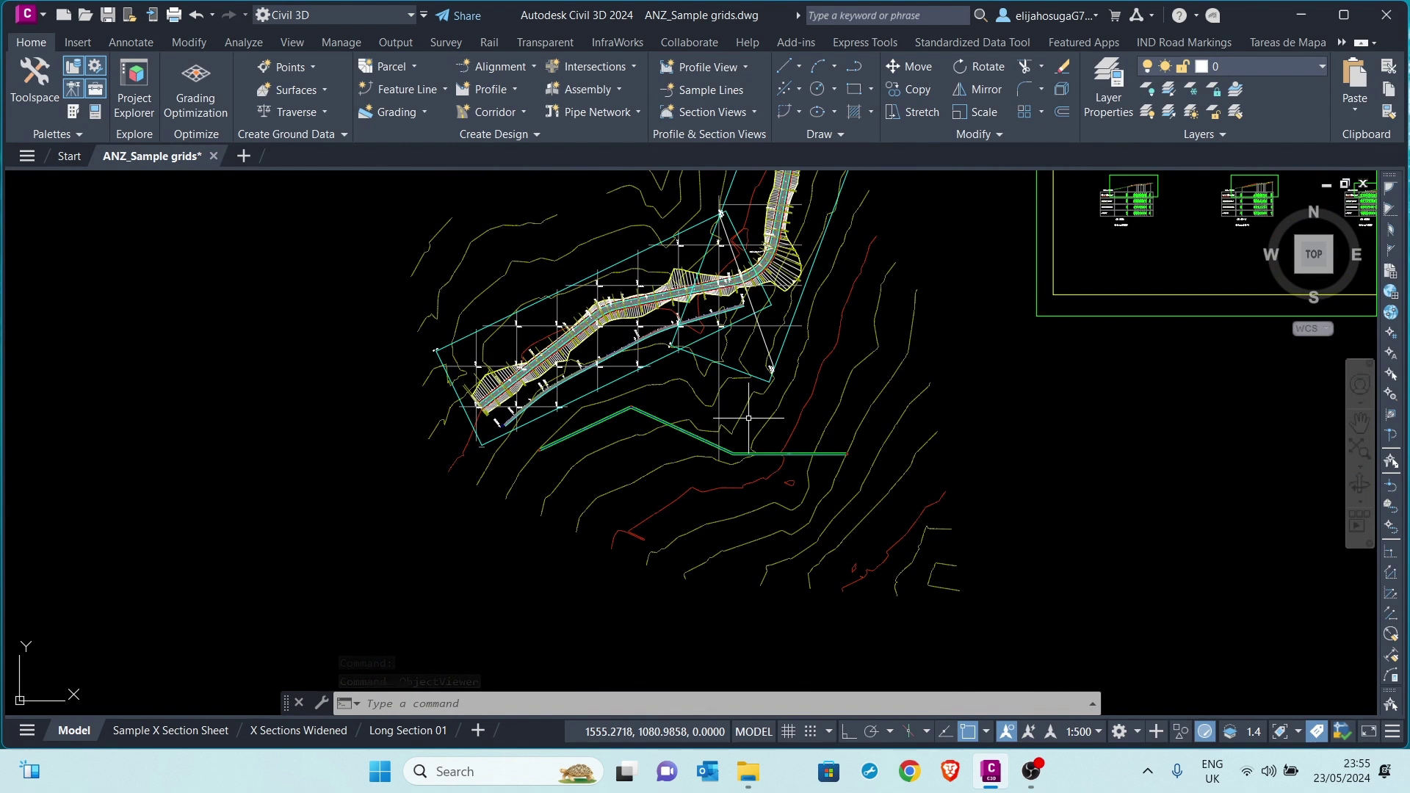